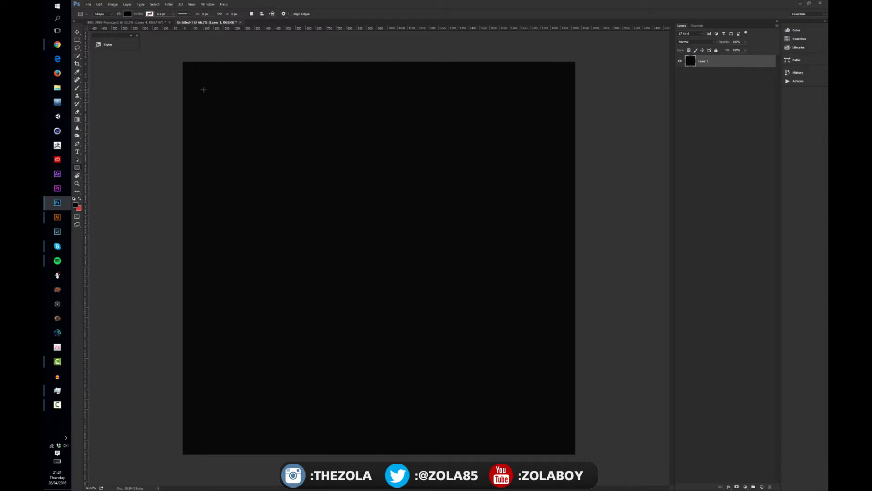
left_click_drag(116, 36, 118, 39)
left_click(111, 14)
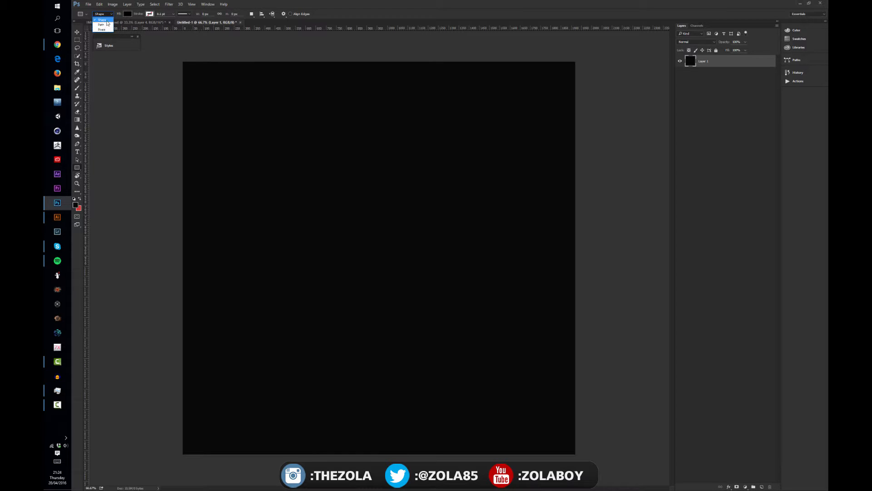
left_click(107, 20)
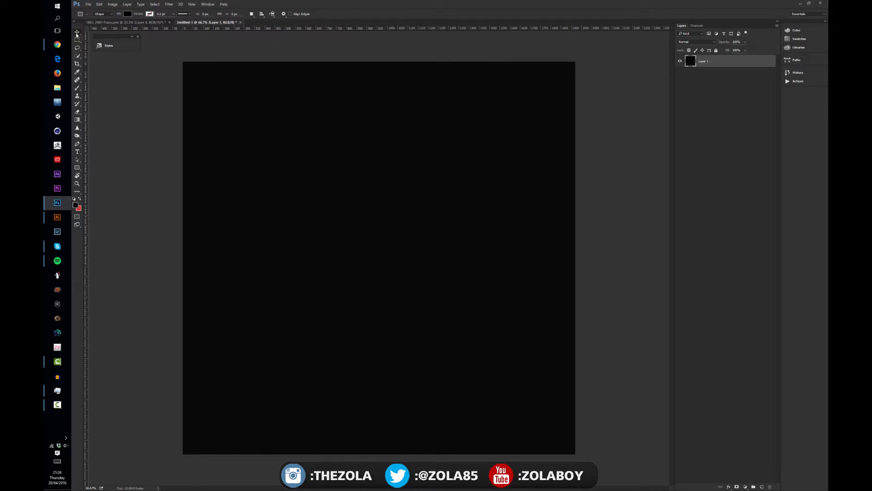
left_click(127, 14)
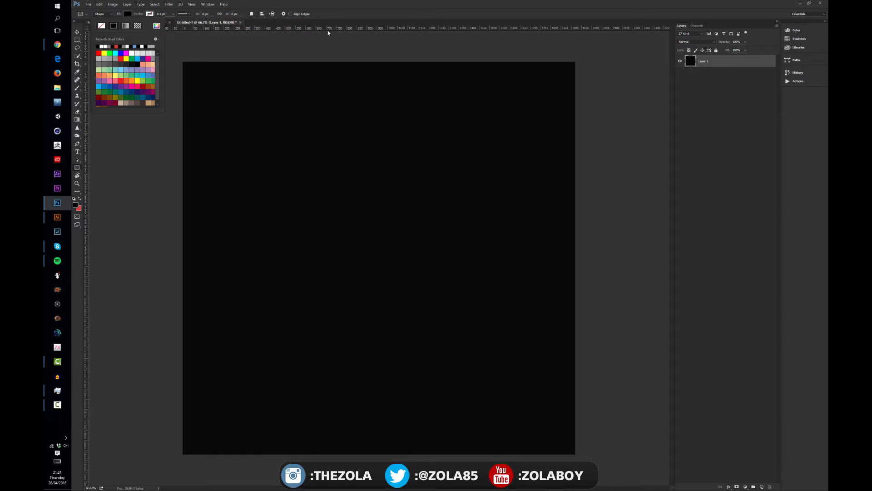
left_click(84, 32)
right_click(77, 168)
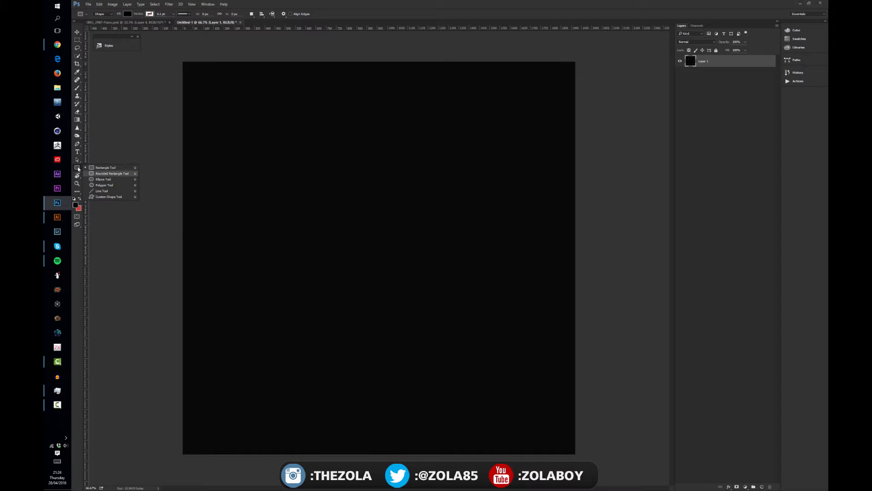
key("Down")
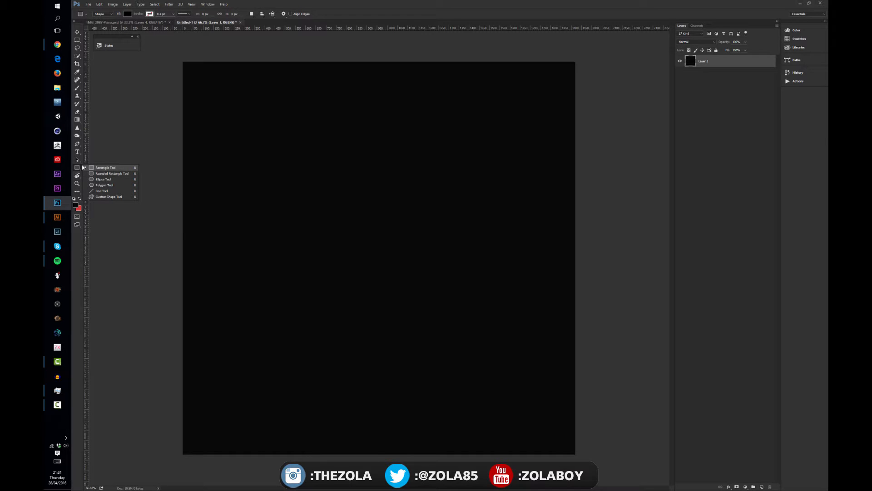
left_click(119, 173)
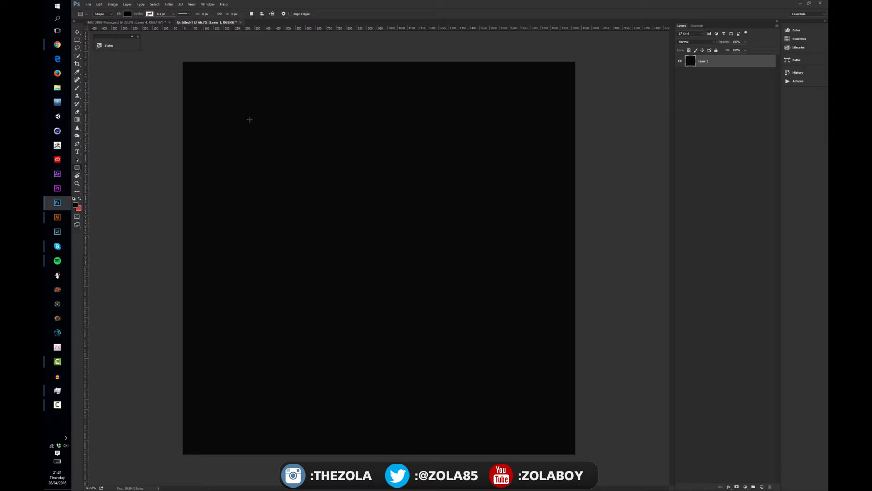
mouse_move(237, 101)
left_mouse_down()
mouse_move(480, 345)
mouse_move(235, 151)
mouse_move(243, 109)
mouse_move(231, 109)
left_mouse_up()
key("ctrl+z")
Set the Rectangle tool to Shape mode with a pinkish-red fill and a light blue stroke.
left_click(109, 14)
left_click(102, 19)
left_click(128, 14)
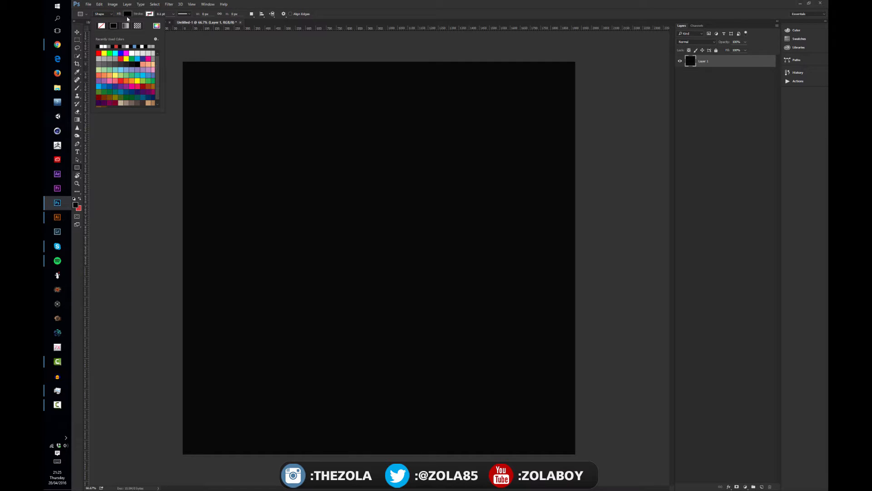
left_click(137, 86)
left_click(149, 16)
left_click(151, 15)
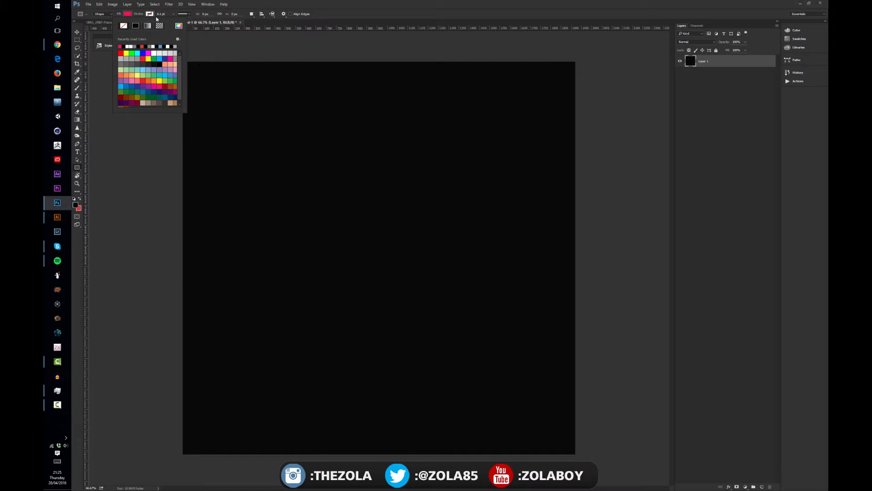
left_click(160, 59)
Set the stroke width to 3 pt and draw a large square in the middle of the black canvas.
left_click(173, 13)
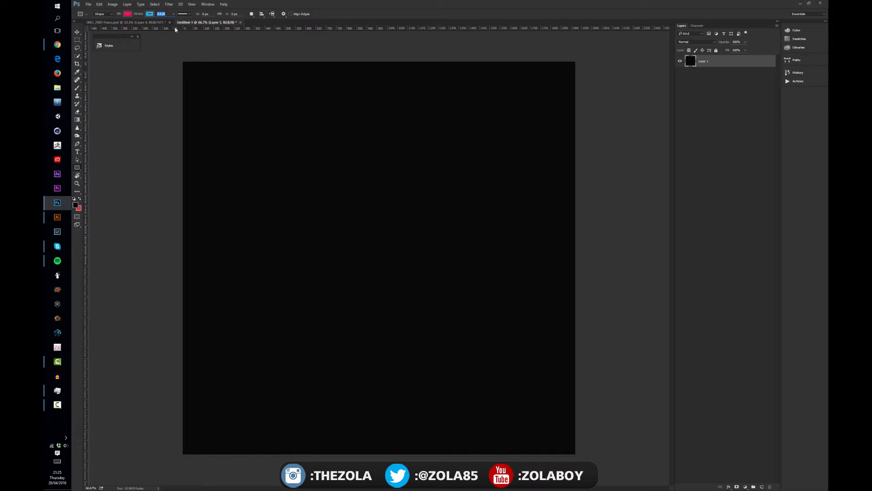
type("3")
key("Return")
left_click(188, 14)
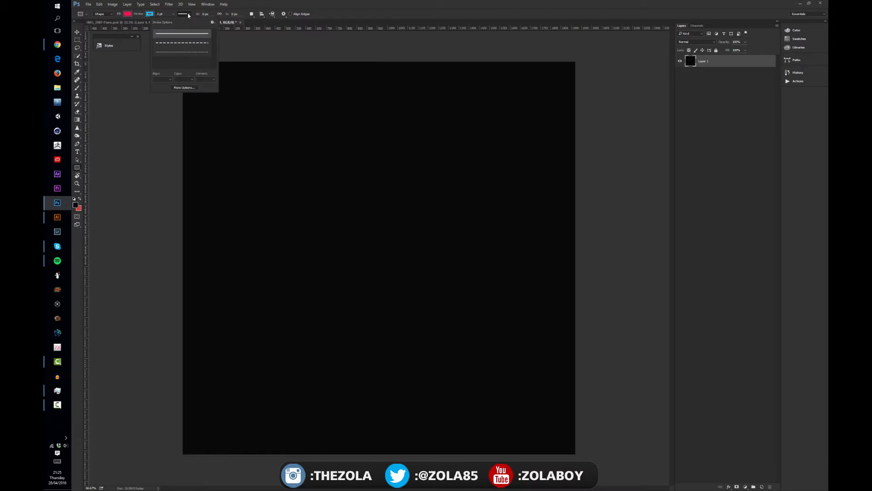
left_click(189, 14)
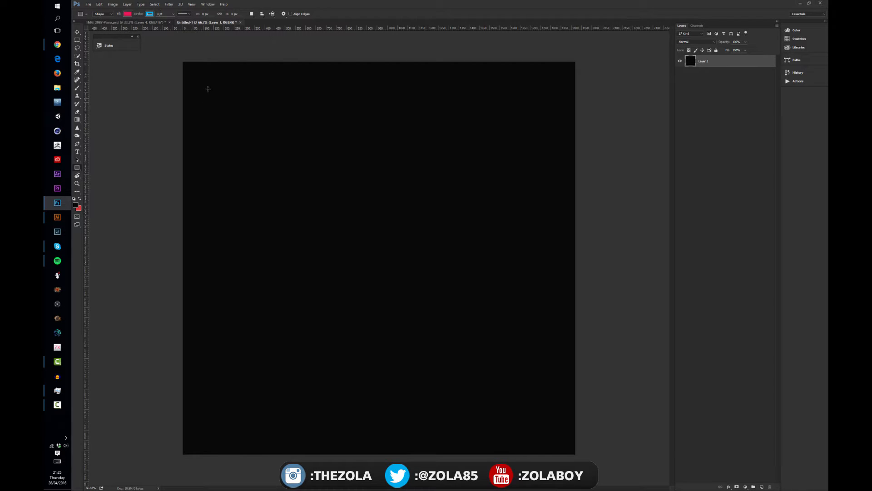
left_click_drag(207, 83, 545, 404)
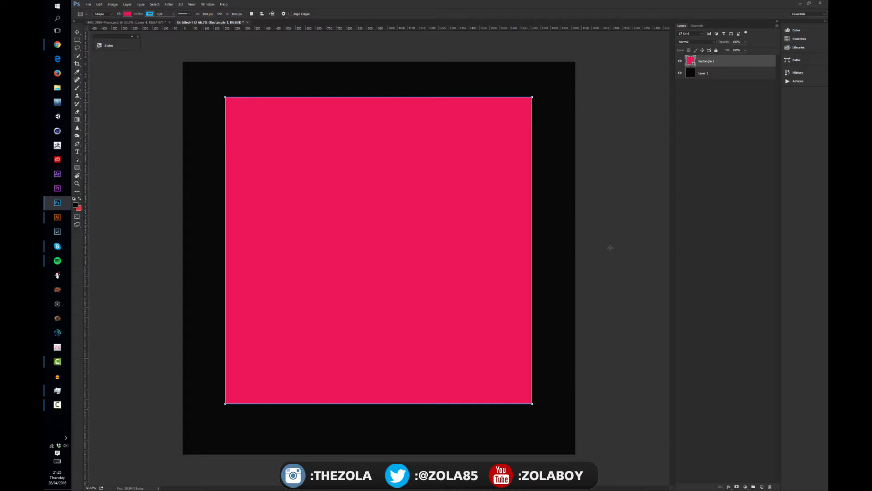
key("v")
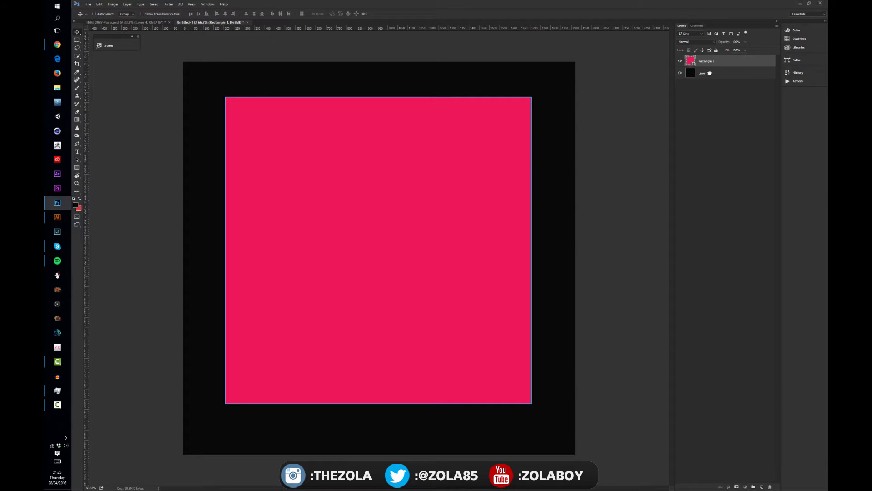
left_click(709, 73)
left_click(714, 64)
key("a")
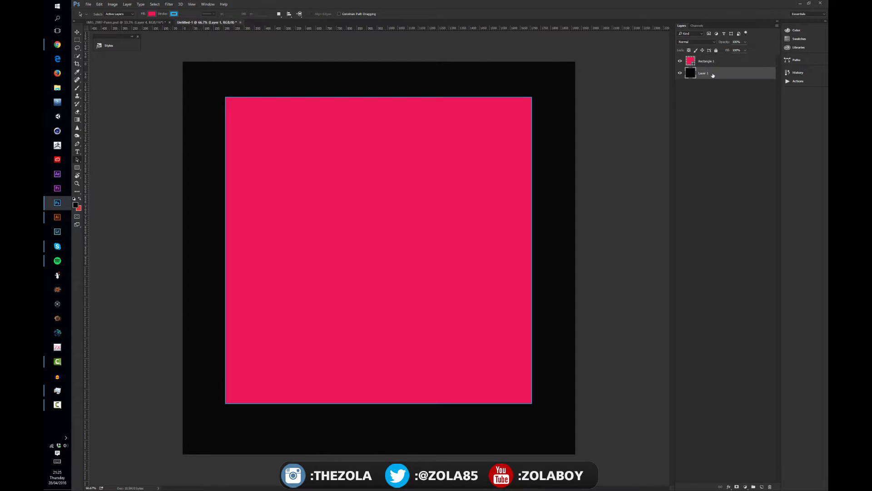
key("v")
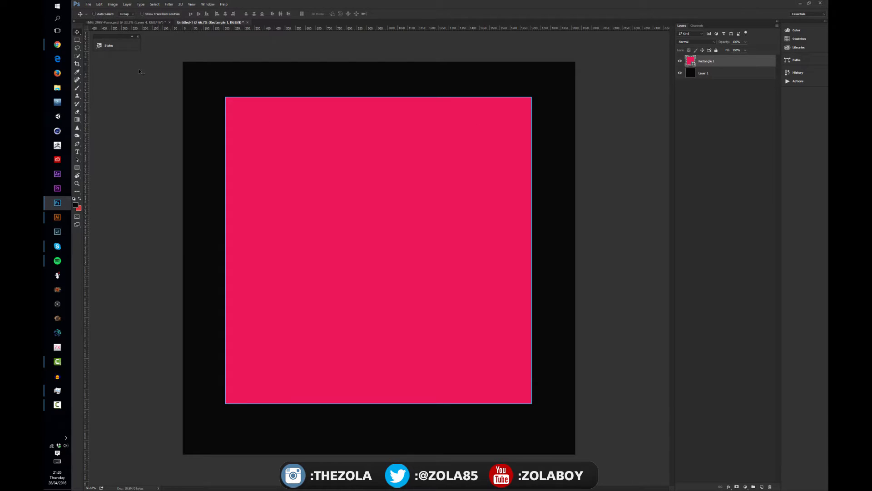
left_click_drag(318, 178, 346, 186)
key("ctrl+z")
Use the Path Selection tool's options to widen the square's light blue stroke into a thick border.
left_click(77, 161)
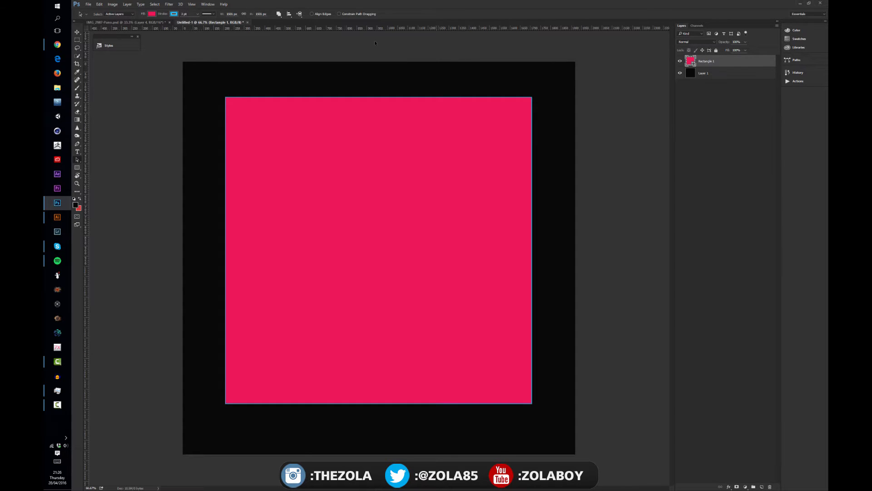
left_click(197, 14)
left_click_drag(195, 22, 212, 22)
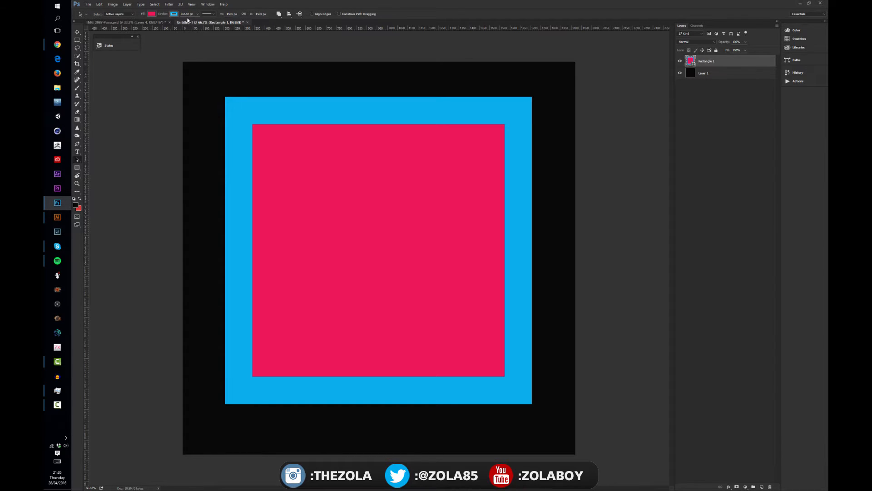
Try a dark blue fill on the square and replace it with the cyan-pink-yellow gradient preset.
left_click(151, 13)
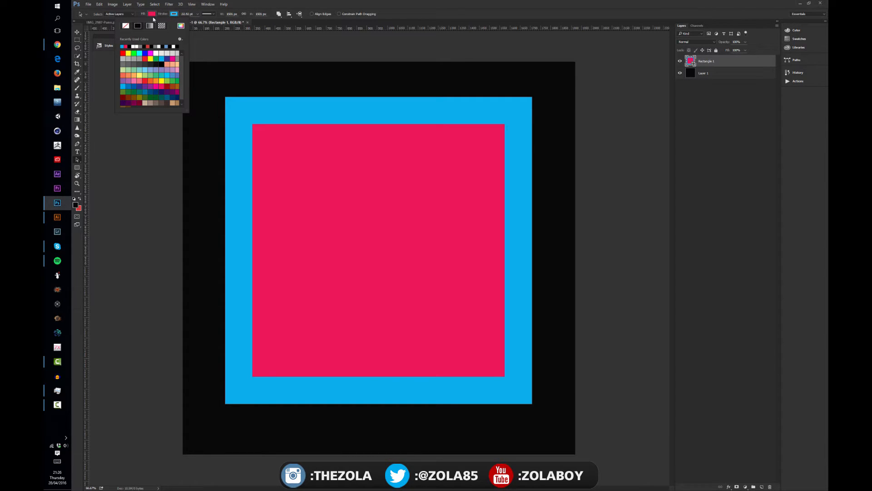
left_click(167, 98)
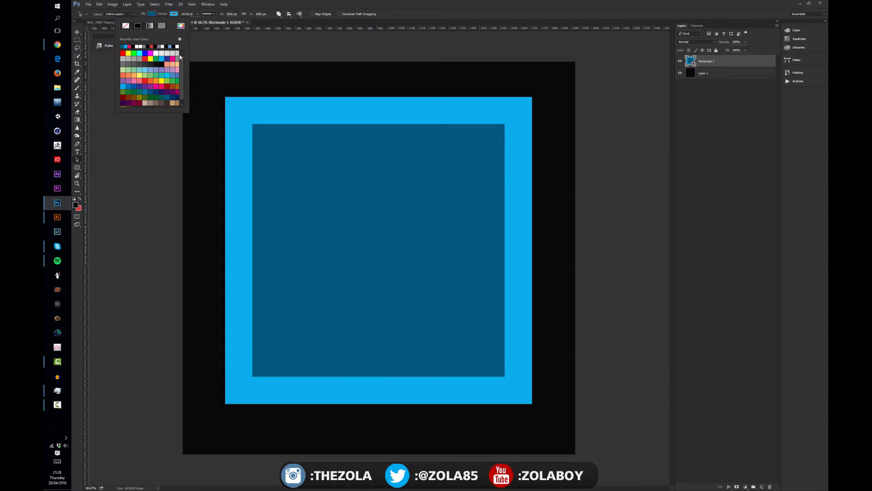
left_click(150, 26)
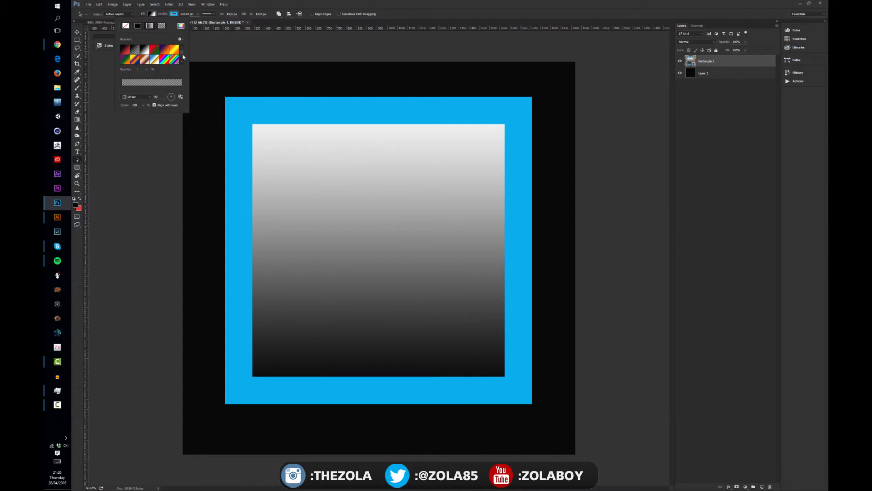
scroll(181, 58, "down", 5)
left_click(156, 61)
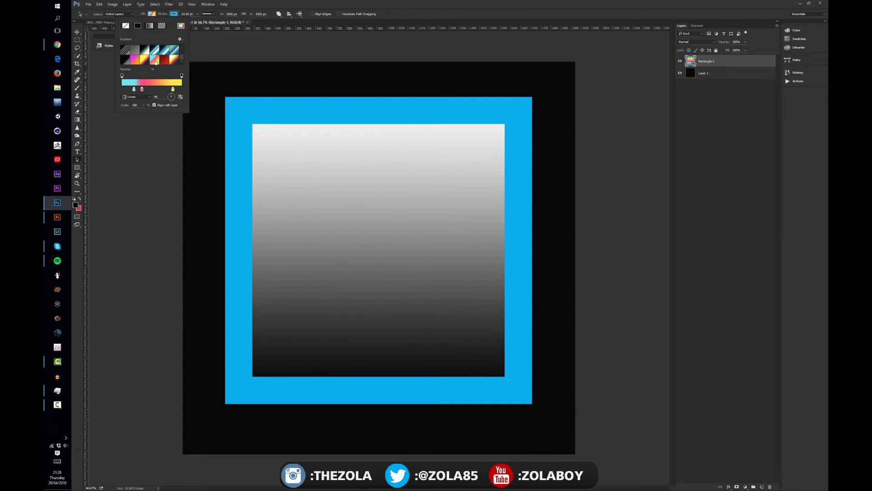
Try the Radial and Diamond styles on the square's gradient fill and set it back to Linear.
left_click(149, 97)
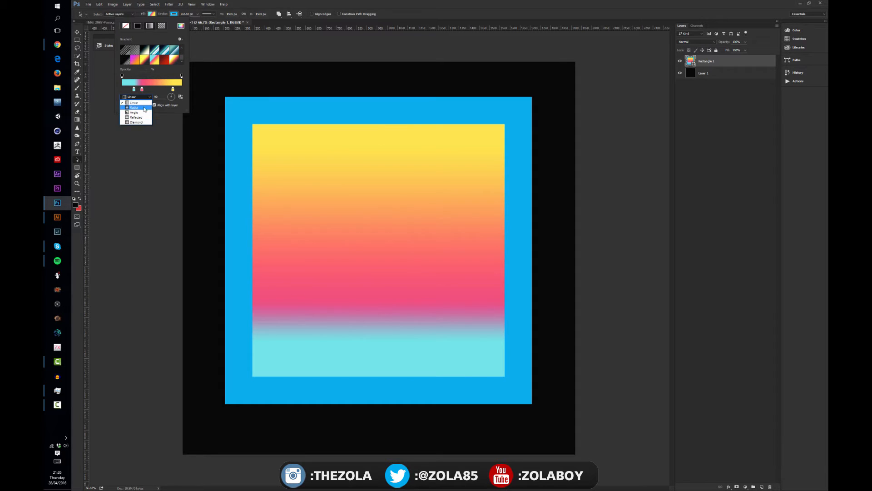
left_click(144, 106)
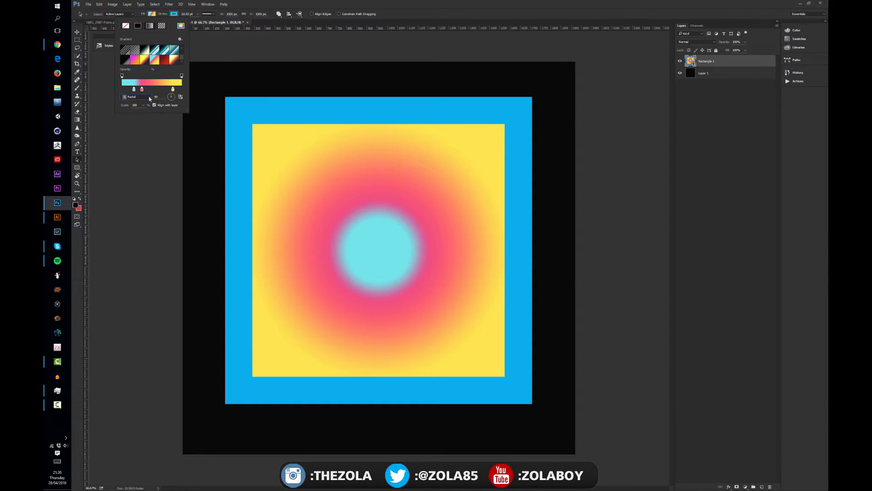
left_click(146, 99)
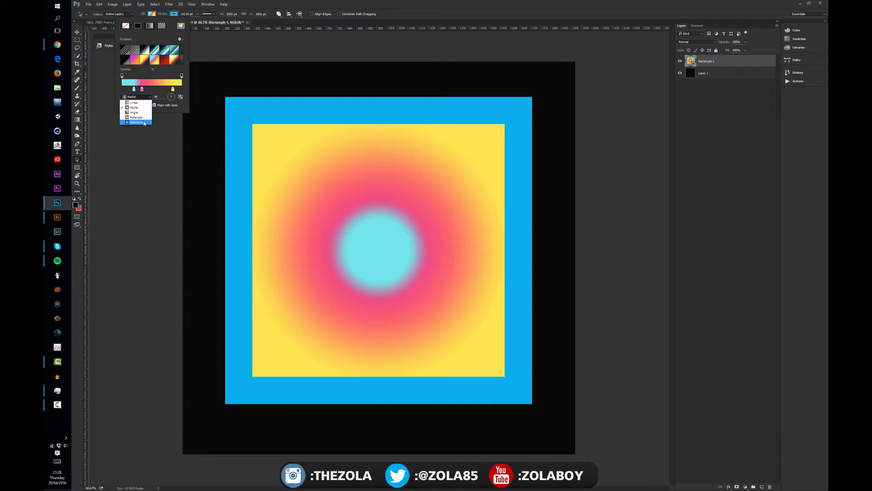
left_click(146, 121)
left_click(150, 98)
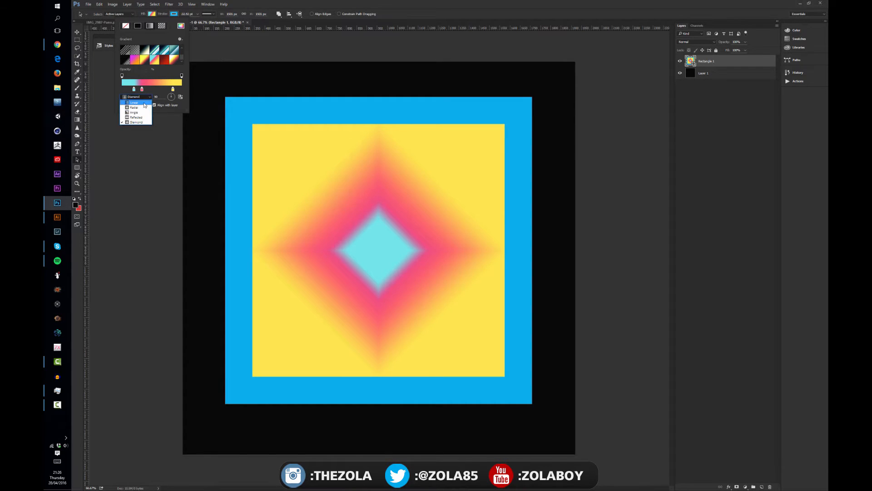
left_click(146, 101)
Tilt the linear gradient's angle slightly, then reverse its colours and restore their original order.
left_click_drag(171, 96, 172, 96)
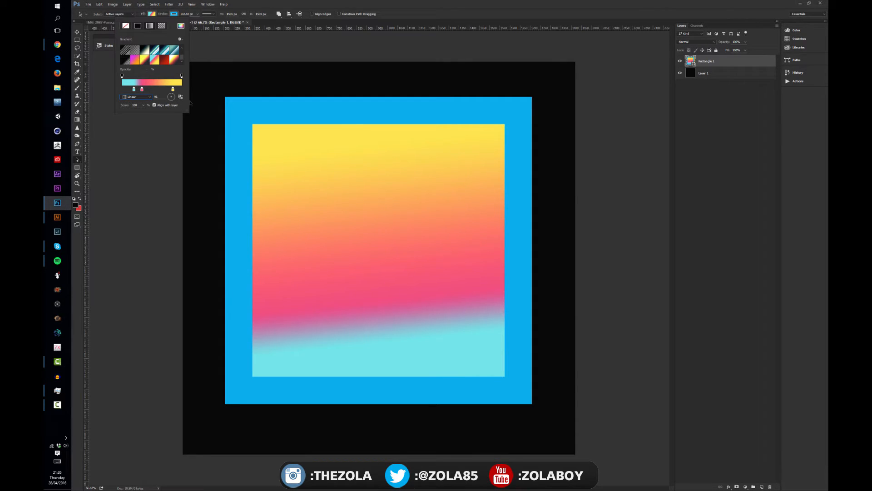
left_click(180, 97)
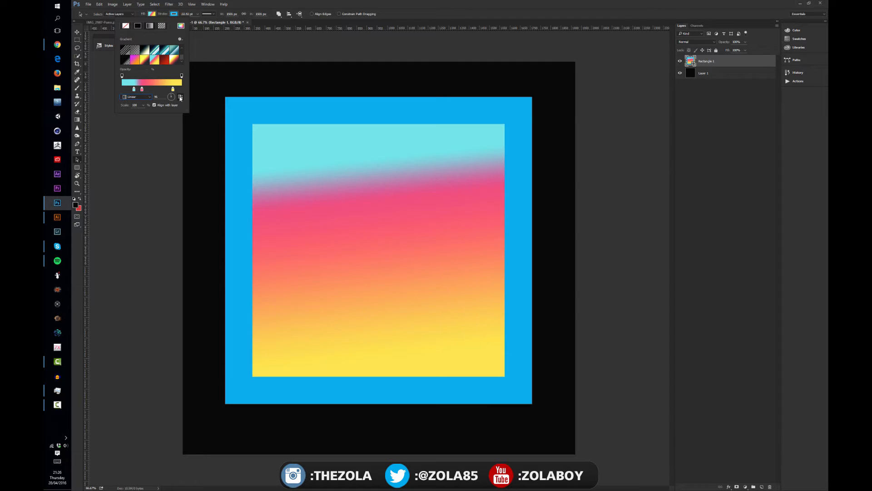
left_click(180, 97)
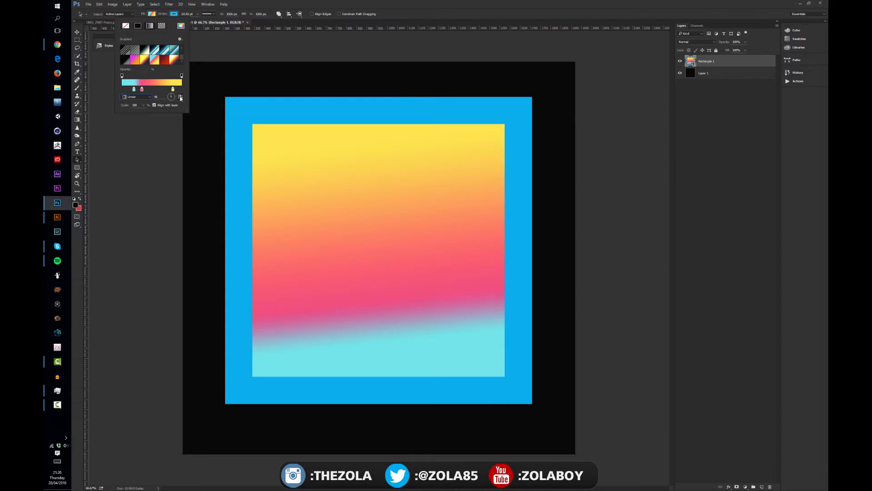
Change the square's fill to a pattern, try several presets and apply the first, horizontally woven texture.
left_click(138, 26)
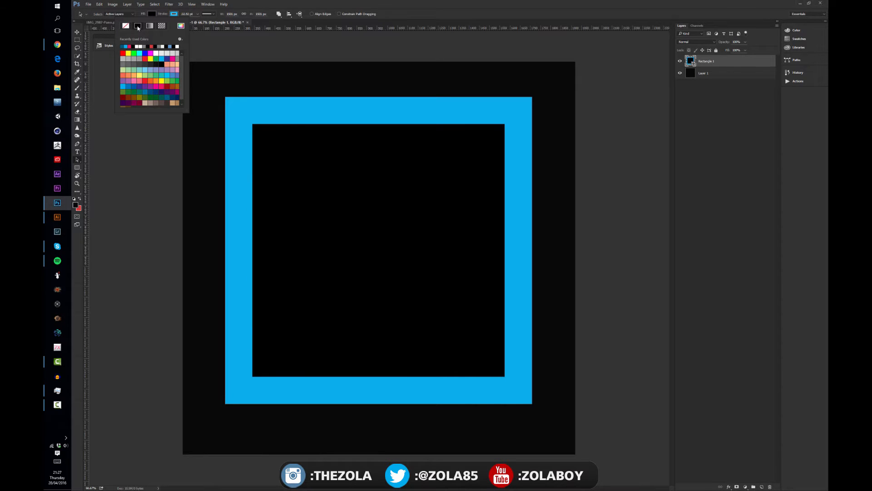
left_click(149, 26)
left_click(162, 26)
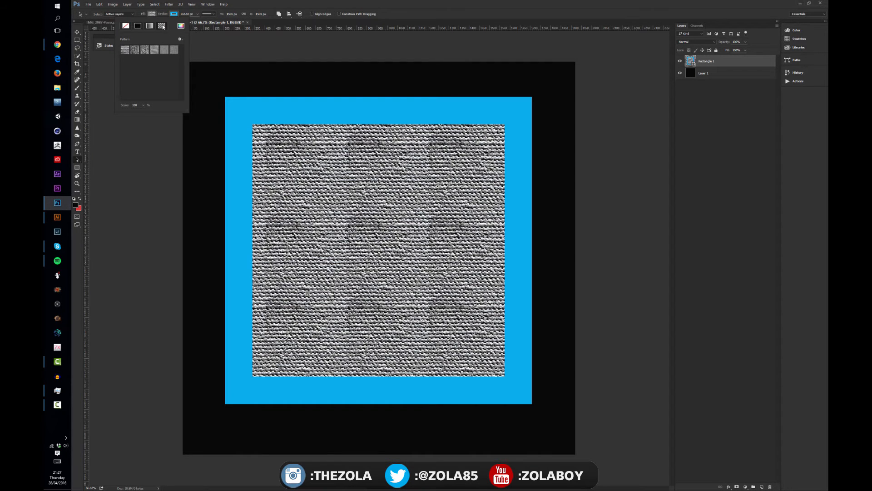
left_click(162, 50)
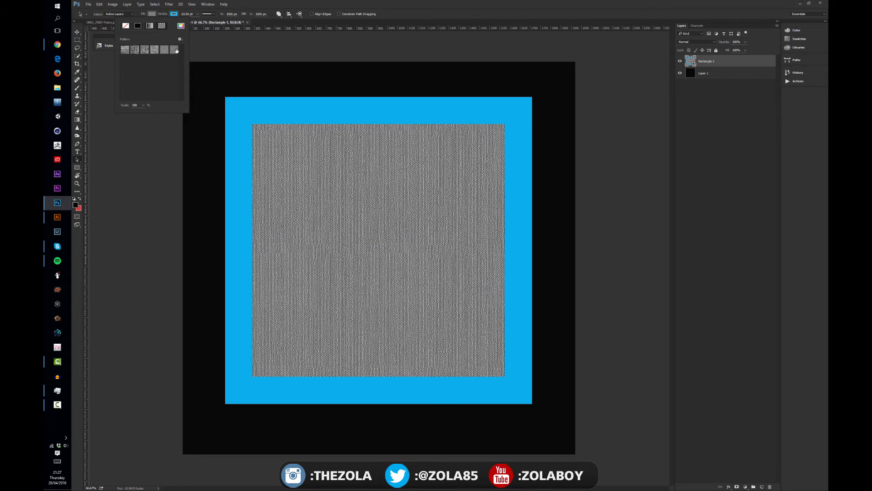
left_click(154, 50)
left_click(145, 49)
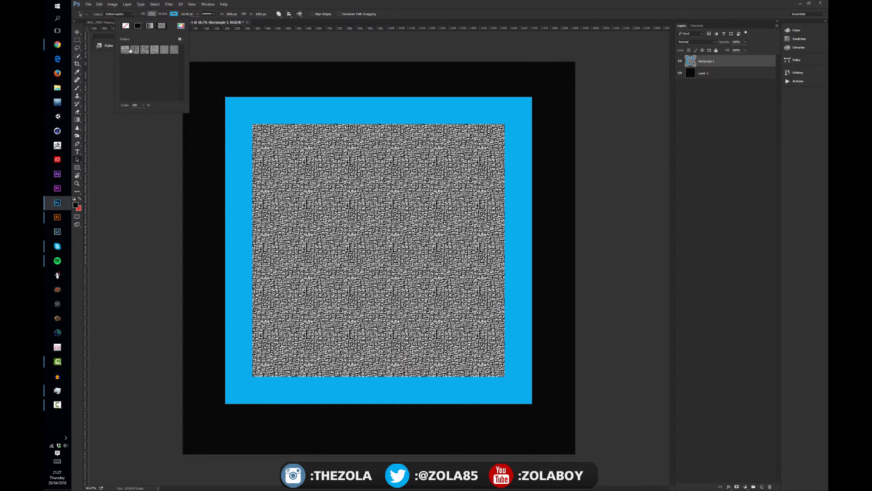
left_click(129, 50)
Scale the square's pattern fill to 67% and open the pattern preset options.
left_click(143, 105)
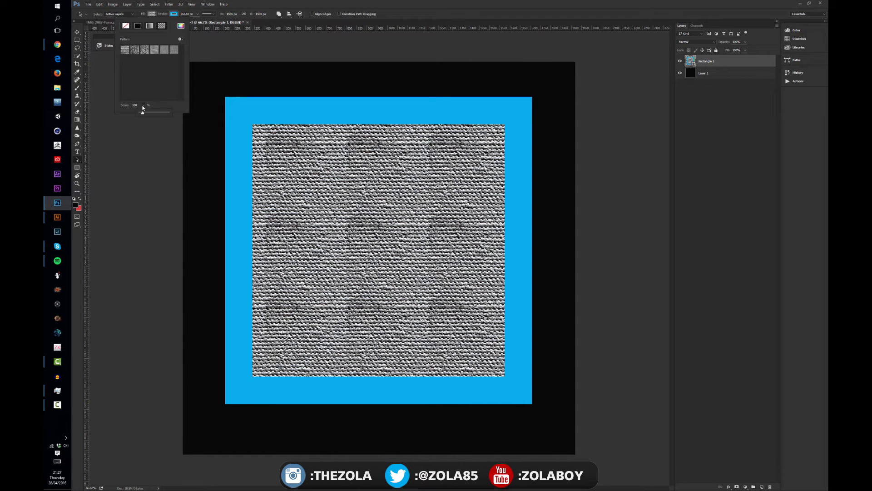
mouse_move(143, 113)
left_mouse_down()
mouse_move(158, 114)
mouse_move(139, 115)
left_mouse_up()
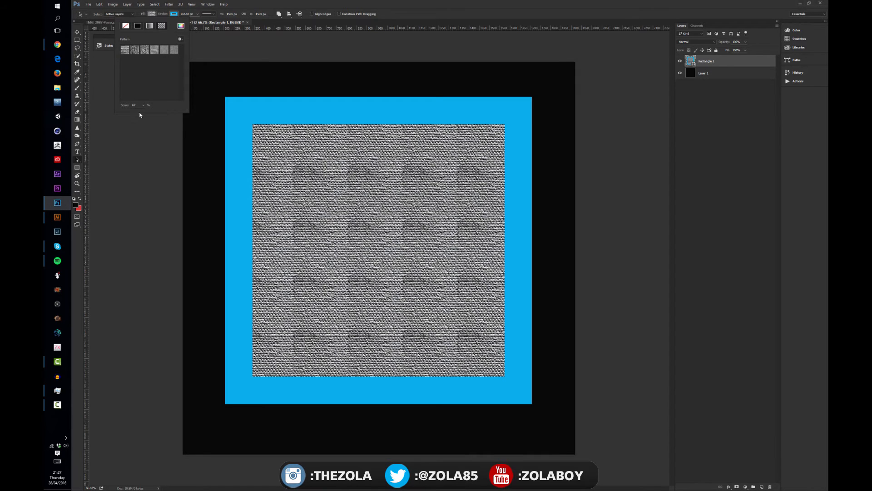
left_click(180, 40)
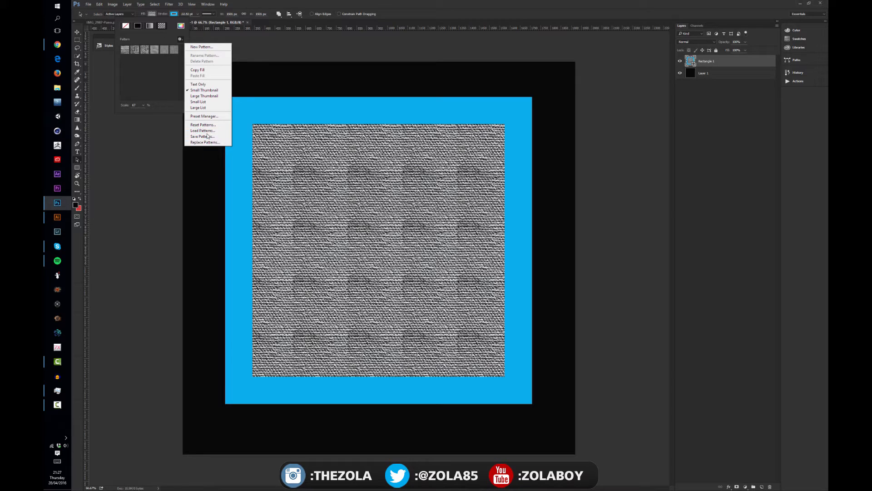
Close the pattern preset options and give the square a solid red fill, c33232.
left_click(115, 71)
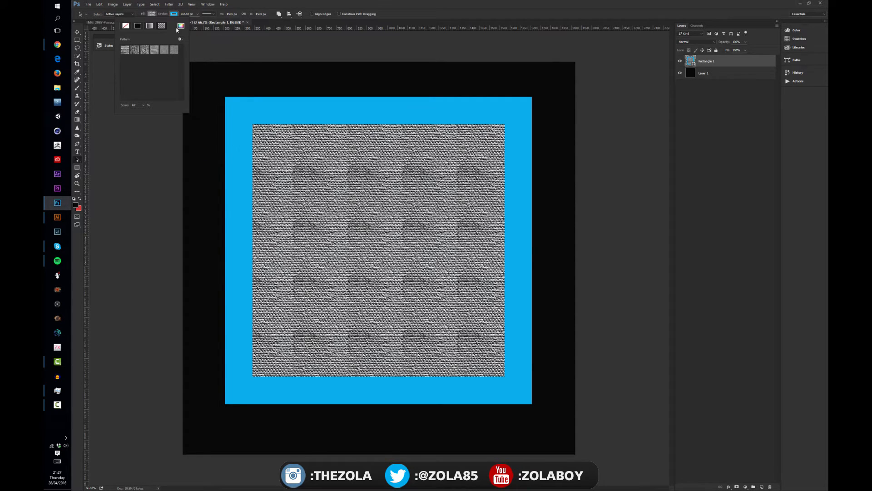
left_click(180, 26)
left_click(552, 290)
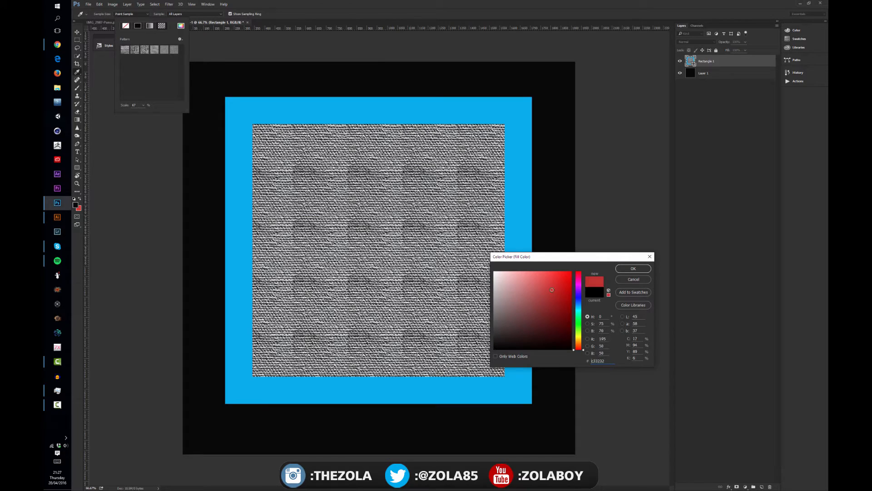
left_click(632, 268)
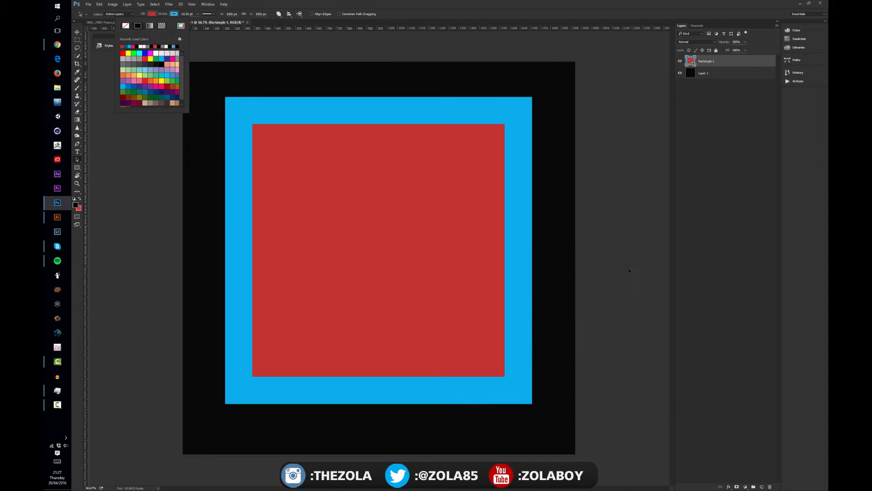
Change the square's fill to a gradient, try the white-to-dark sunset preset and apply the cyan, pink and yellow one.
left_click(150, 26)
left_click(174, 59)
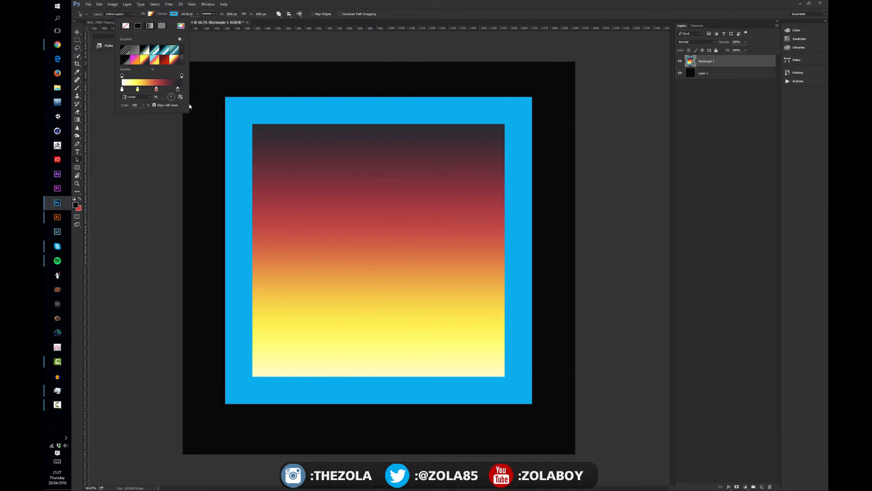
left_click(153, 60)
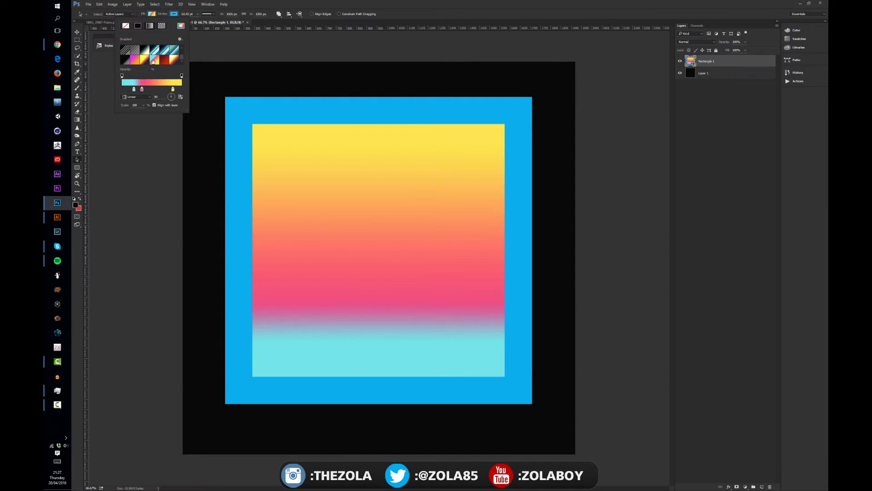
Change the square's stroke to the woven pattern.
left_click(172, 15)
left_click(172, 15)
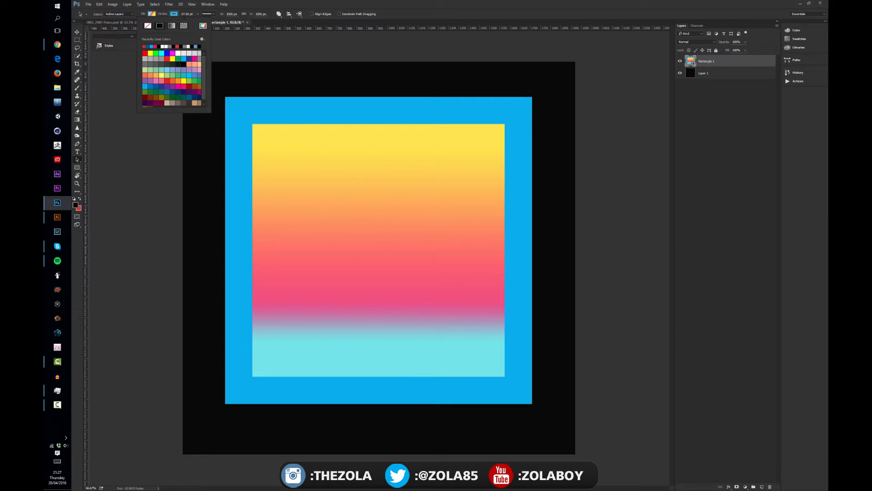
left_click(183, 26)
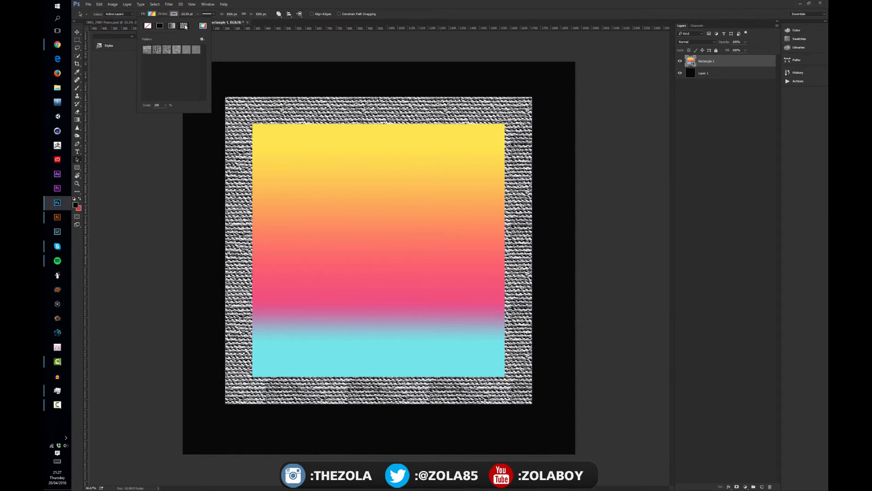
Give the stroke a gradient, try the blue-and-gold preset, apply the cyan, pink and yellow one and reverse its colours.
left_click(172, 25)
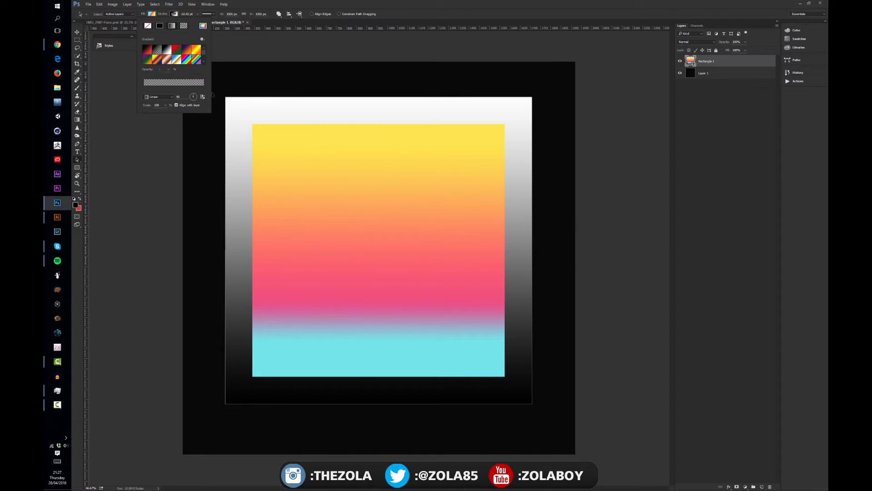
left_click(178, 61)
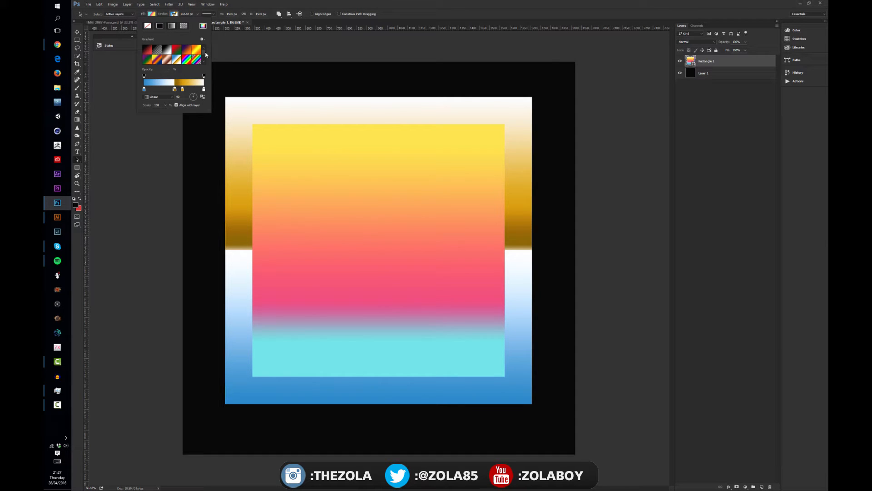
scroll(206, 54, "down", 4)
left_click(175, 60)
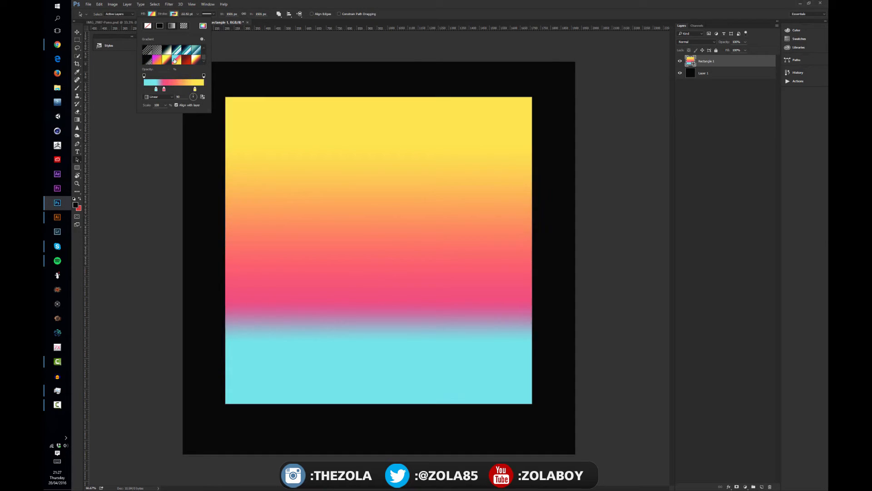
left_click(202, 97)
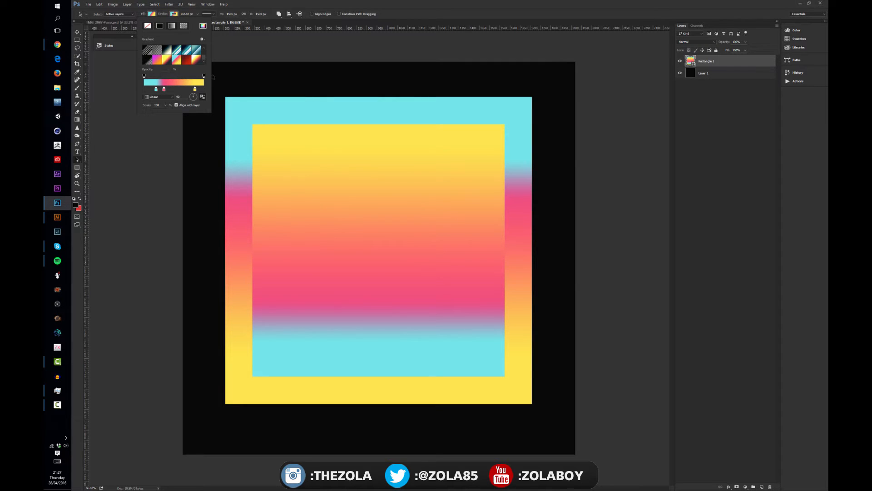
left_click(97, 43)
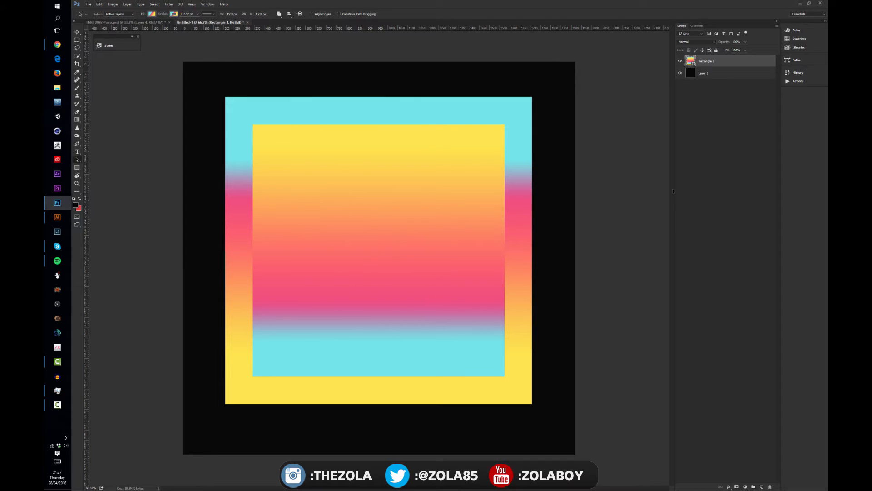
Reselect the Rectangle 1 layer and use the Direct Selection tool to move the square's two upper corners inward, forming a near-triangle.
left_click(566, 152)
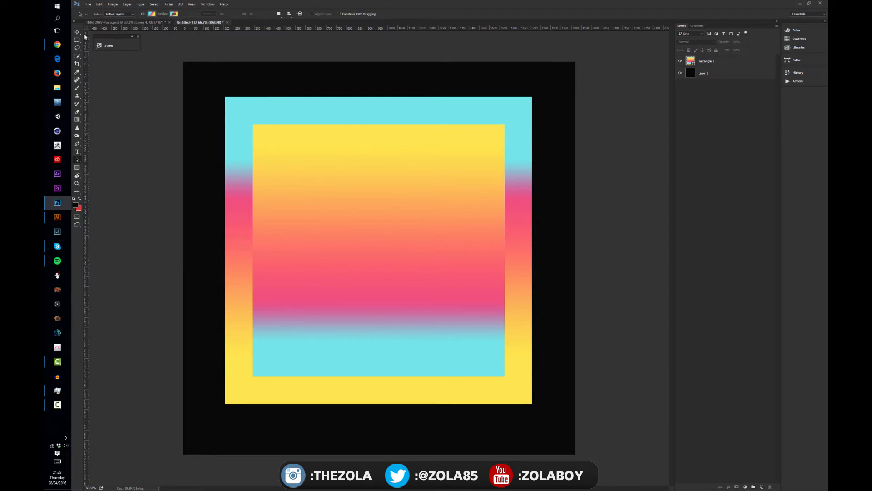
key("v")
key("a")
left_click(709, 62)
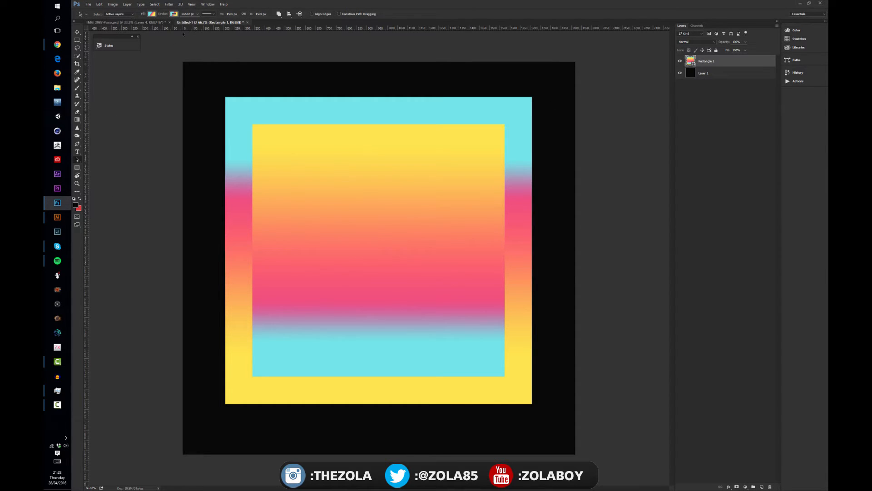
right_click(77, 159)
left_click(99, 165)
left_click_drag(243, 79, 215, 147)
left_click_drag(226, 98, 320, 81)
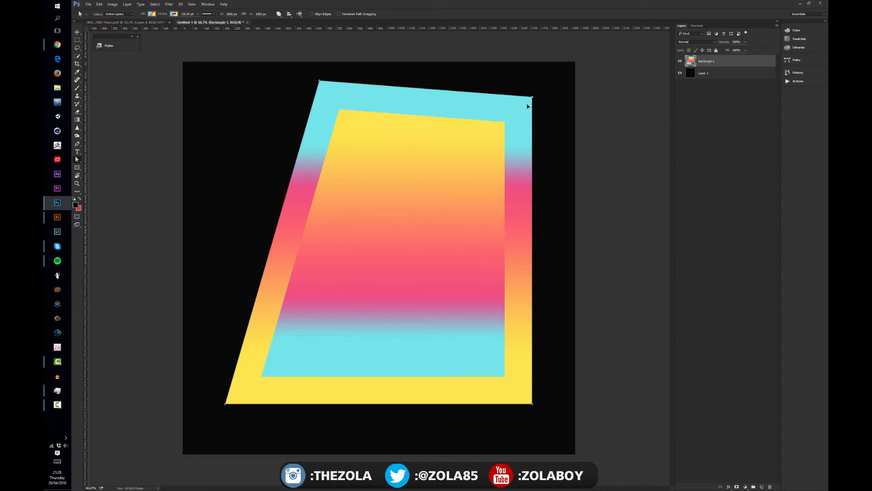
left_click_drag(527, 106, 447, 212)
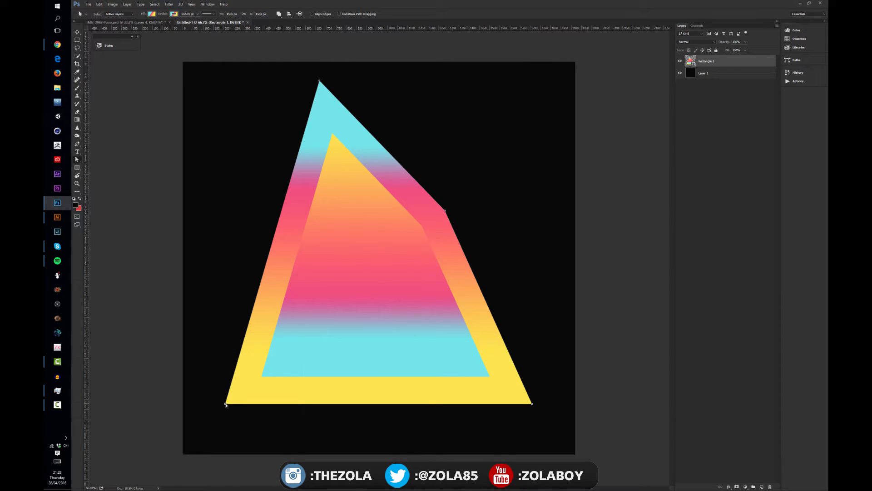
Move the shape's two lower corners horizontally outward to widen its base.
left_click_drag(226, 404, 205, 403)
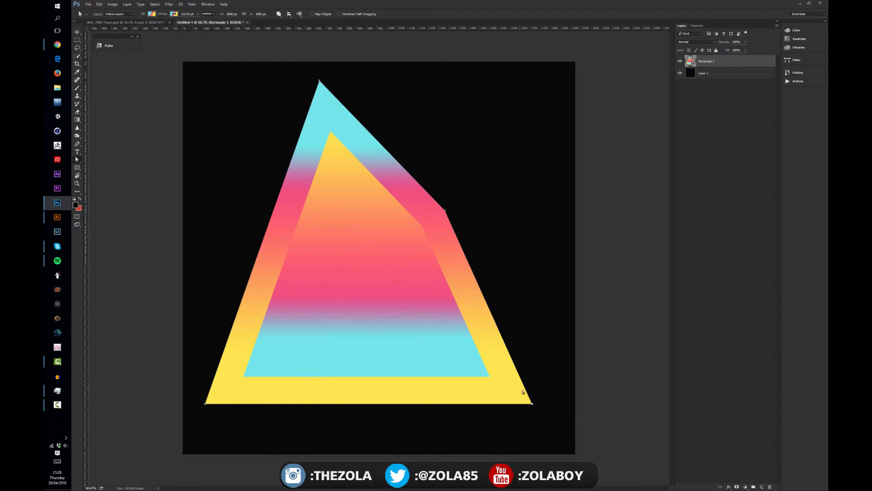
left_click(542, 407)
left_click_drag(532, 403, 563, 403)
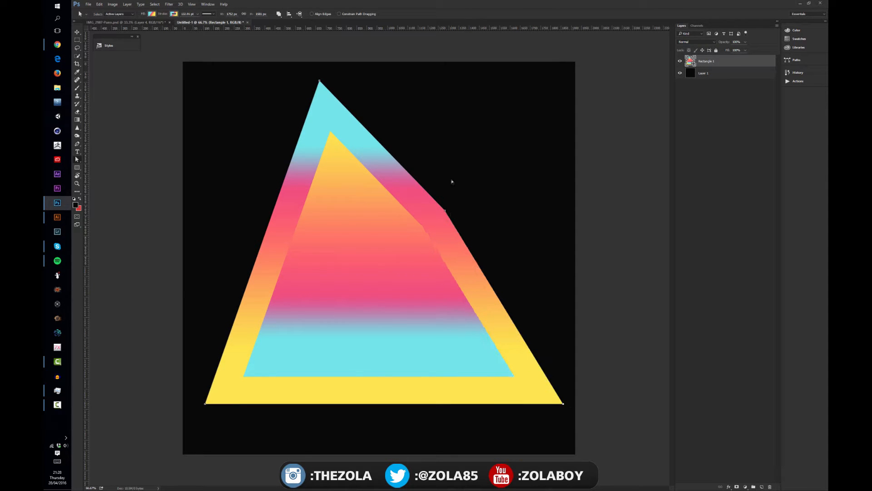
Make the shape's stroke dashed and set its width to 13 pt.
left_click(213, 14)
left_click(214, 43)
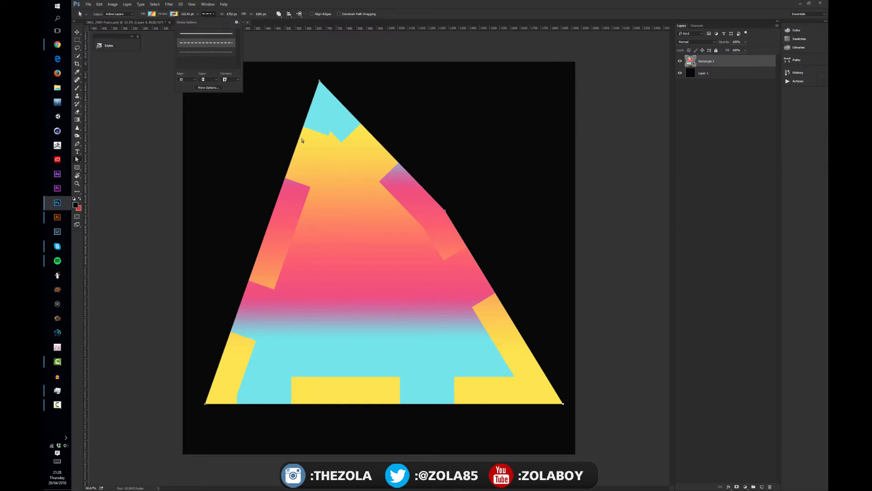
left_click_drag(196, 14, 181, 14)
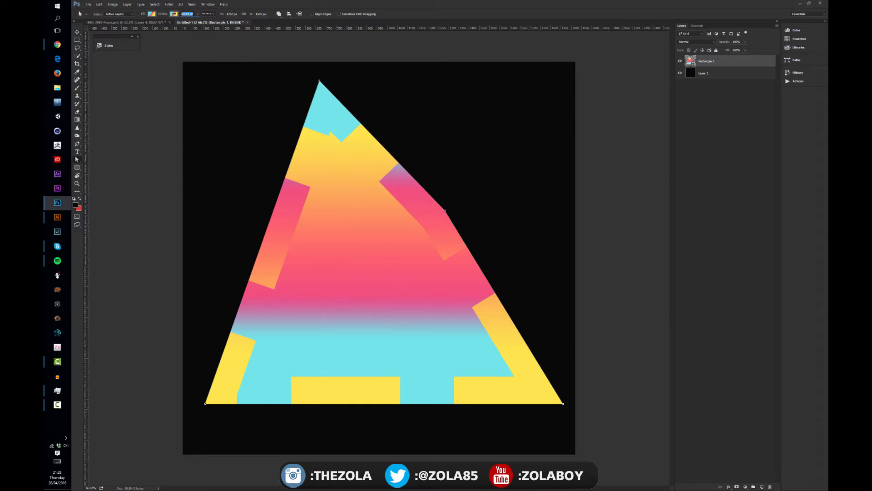
type("13")
key("Return")
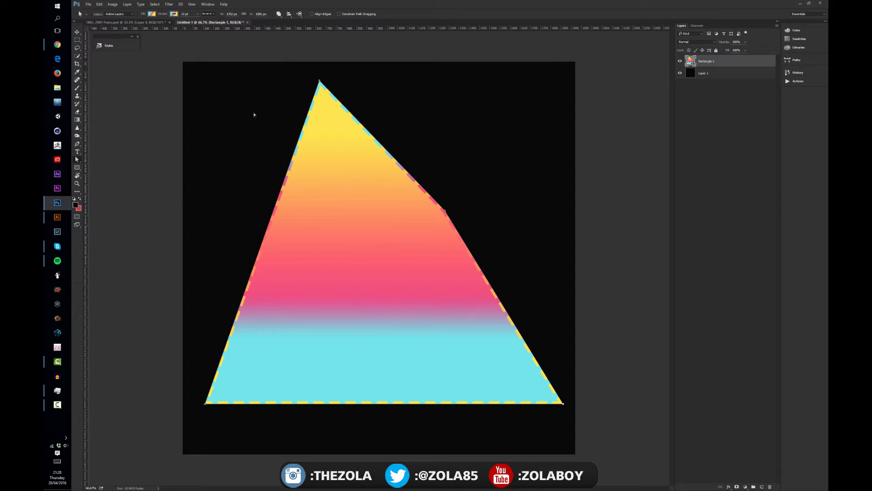
Apply the dark-red-to-red gradient preset to the dashed stroke after comparing it with the purple preset.
left_click(185, 13)
left_click(176, 14)
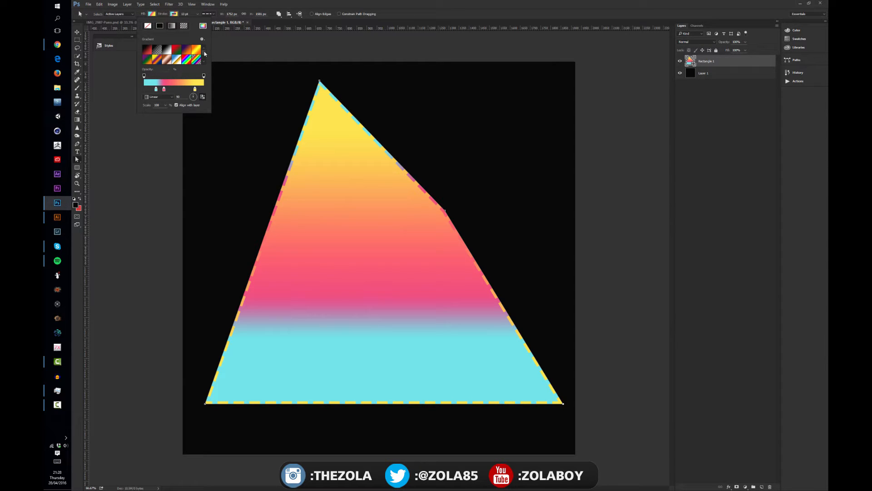
scroll(204, 54, "down", 3)
left_click(187, 61)
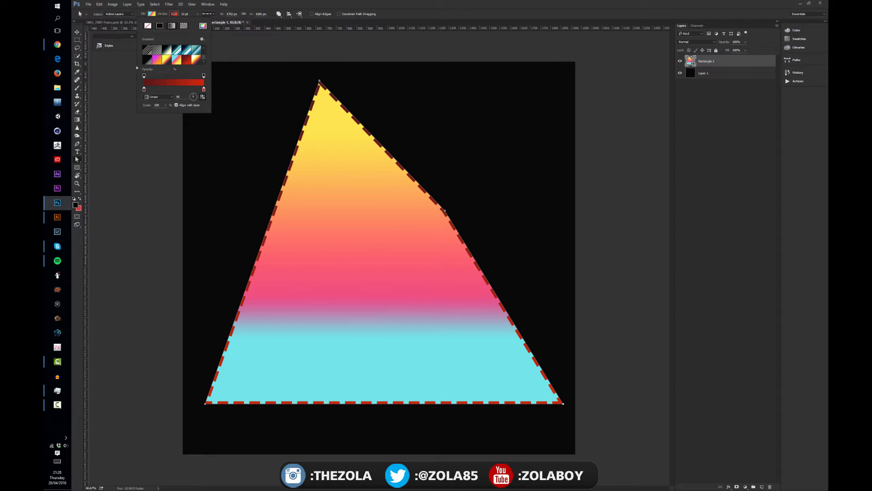
left_click(157, 60)
left_click(187, 61)
left_click(205, 17)
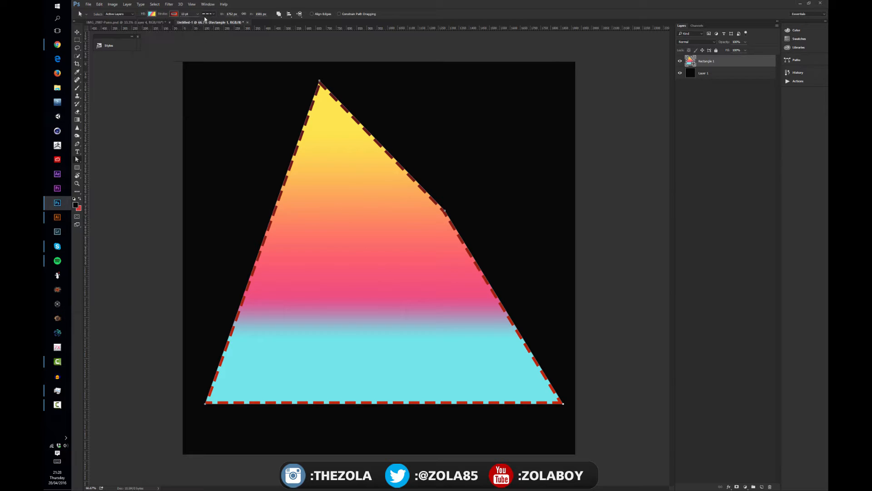
Try the dashed stroke centred on the shape's path, and align it to the outside.
left_click(215, 14)
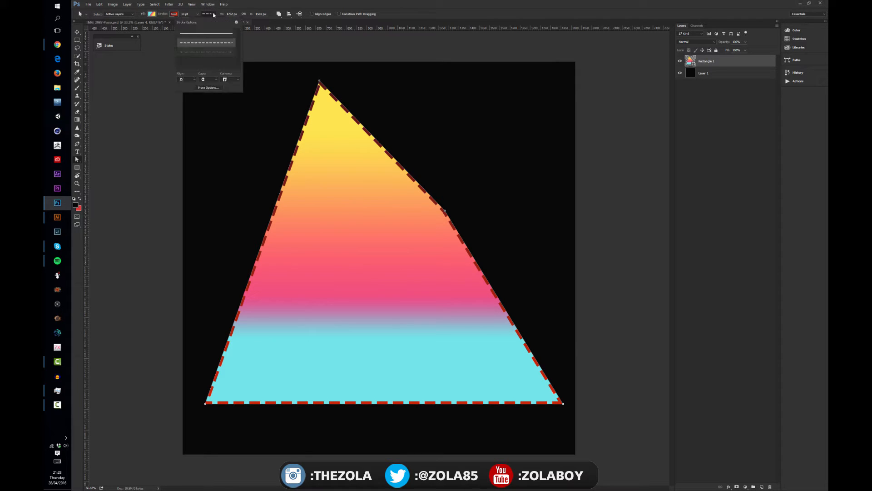
left_click(195, 79)
left_click(187, 91)
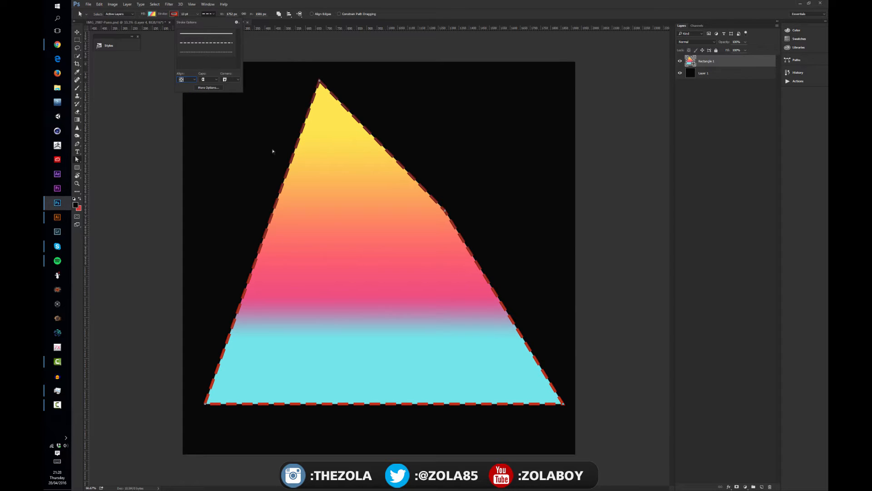
left_click(195, 81)
left_click(189, 97)
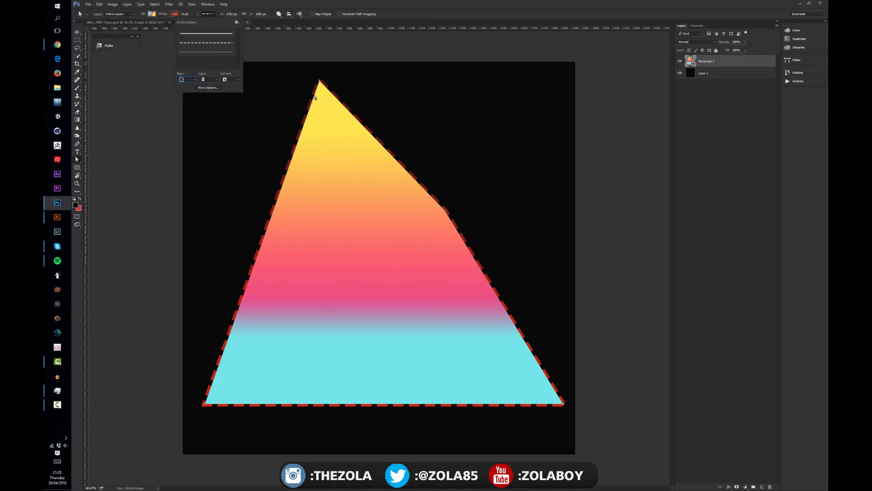
Move the shape's apex point slightly down and to the left.
left_click(319, 82)
mouse_move(320, 82)
left_mouse_down()
mouse_move(279, 101)
mouse_move(316, 91)
left_mouse_up()
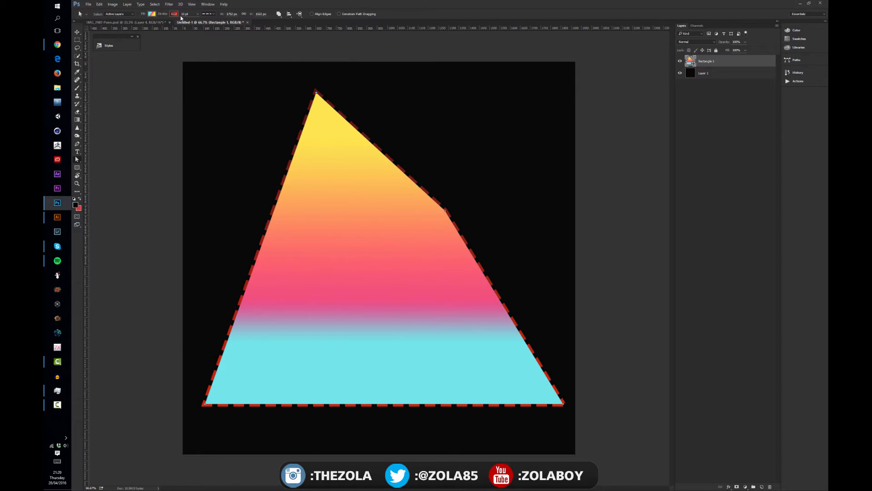
left_click(175, 14)
Compare the centre and inside alignments for the dashed stroke and set it to centre.
left_click(207, 14)
left_click(208, 14)
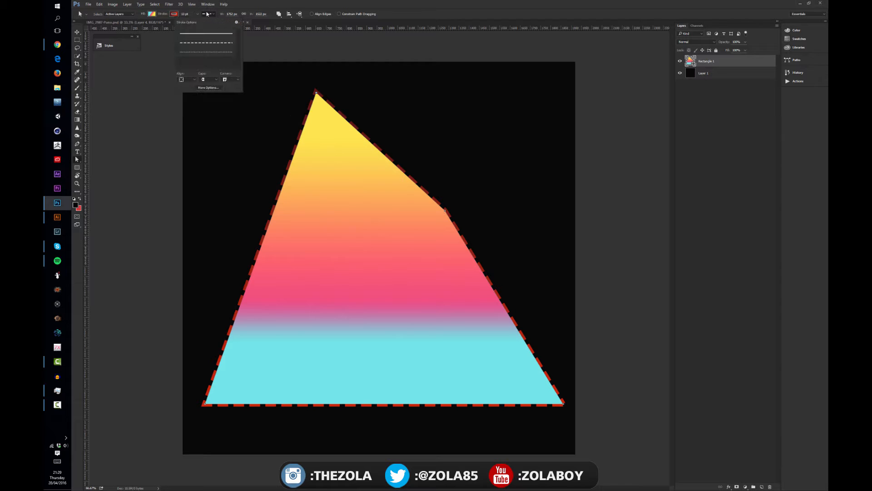
left_click(196, 81)
left_click(184, 85)
left_click(191, 81)
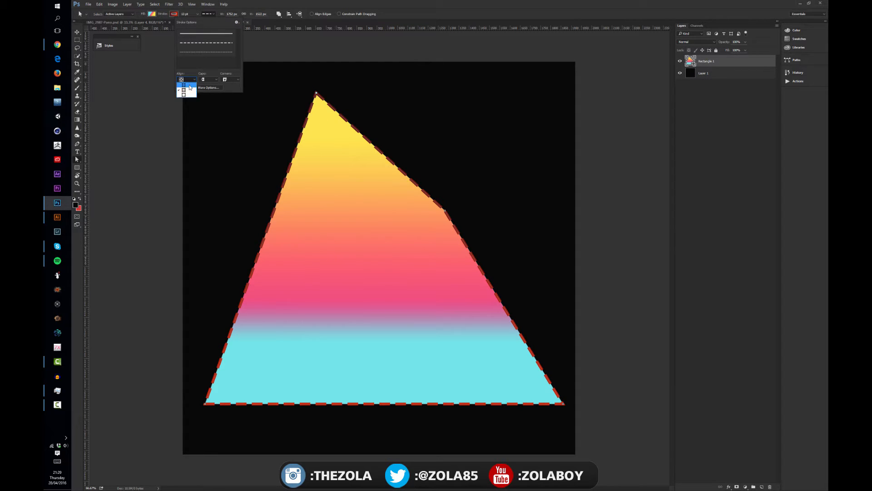
left_click(185, 85)
left_click(193, 81)
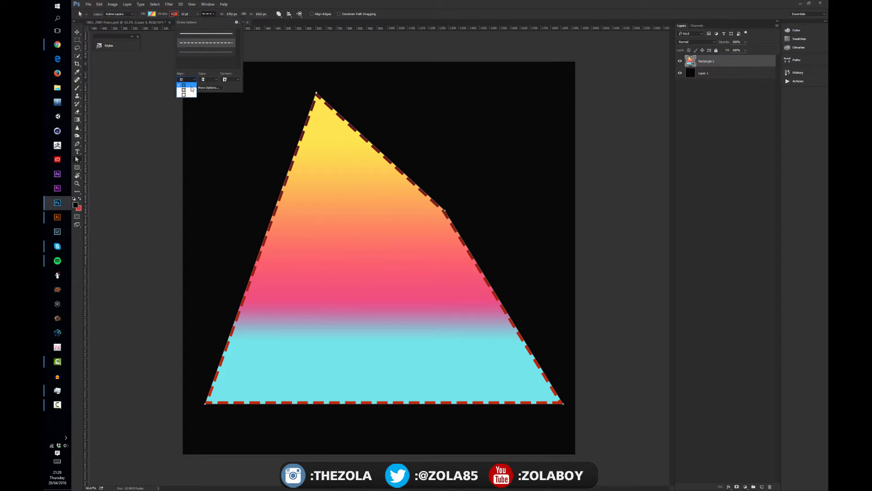
left_click(186, 90)
Try round caps on the stroke's dashes and set them back to butt caps.
left_click(215, 80)
left_click(212, 90)
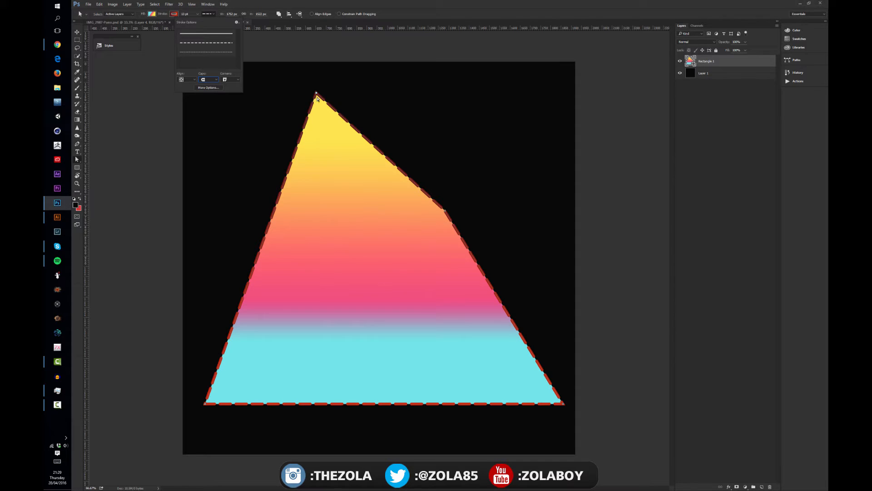
left_click(215, 81)
left_click(215, 84)
Add a second dash of 10 with its own gap to the stroke's custom dash pattern.
left_click(217, 88)
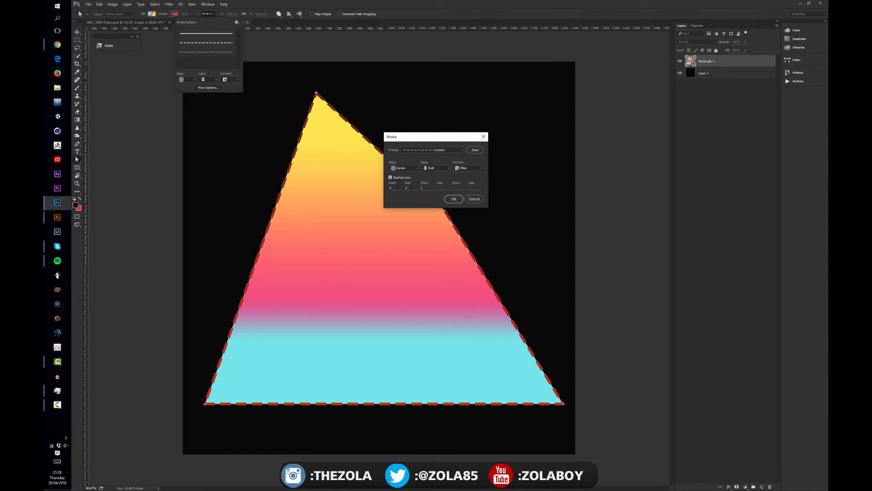
type("10")
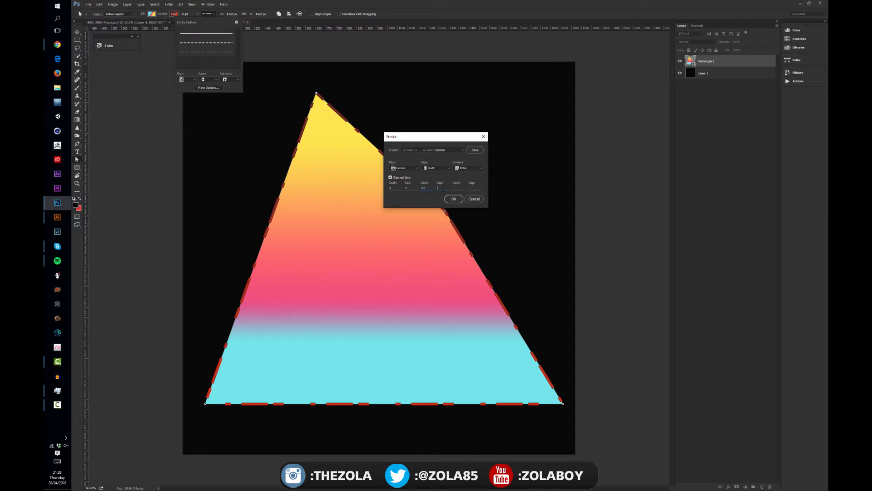
mouse_move(437, 137)
left_mouse_down()
mouse_move(510, 79)
mouse_move(496, 81)
left_mouse_up()
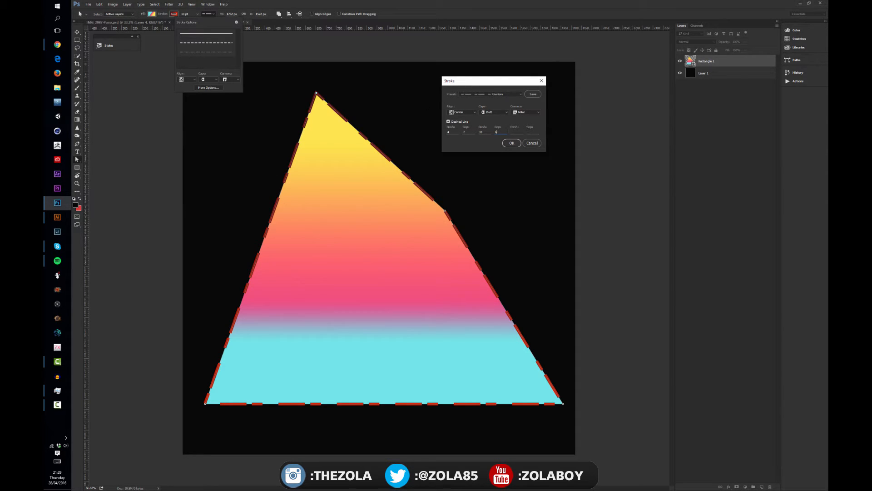
Try the solid and dashed presets on the shape's stroke and choose the dotted preset.
left_click(497, 95)
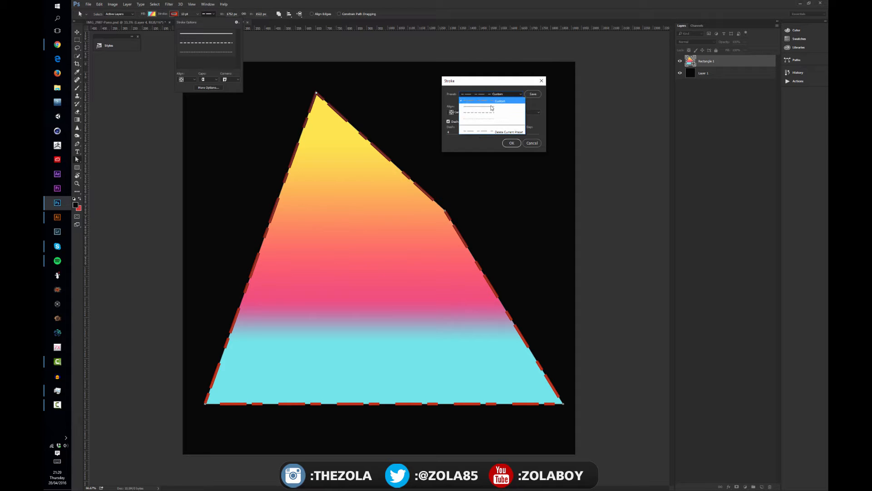
left_click(487, 108)
left_click(490, 94)
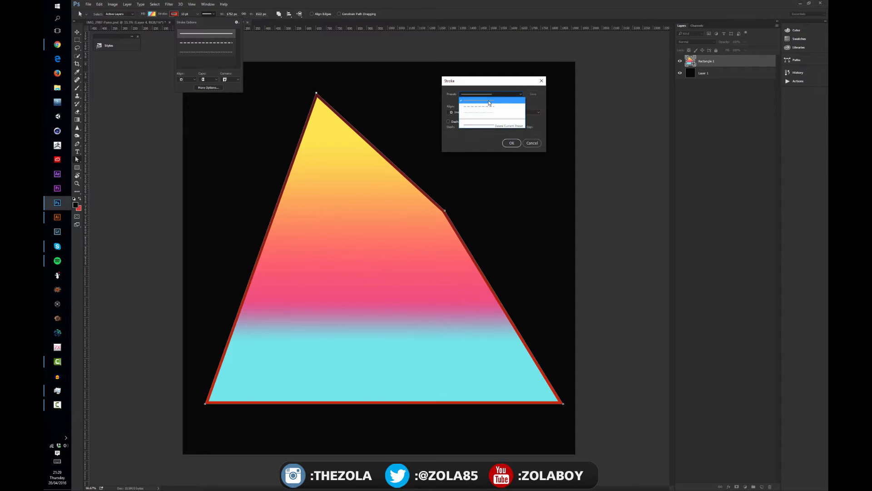
left_click(489, 108)
left_click(489, 95)
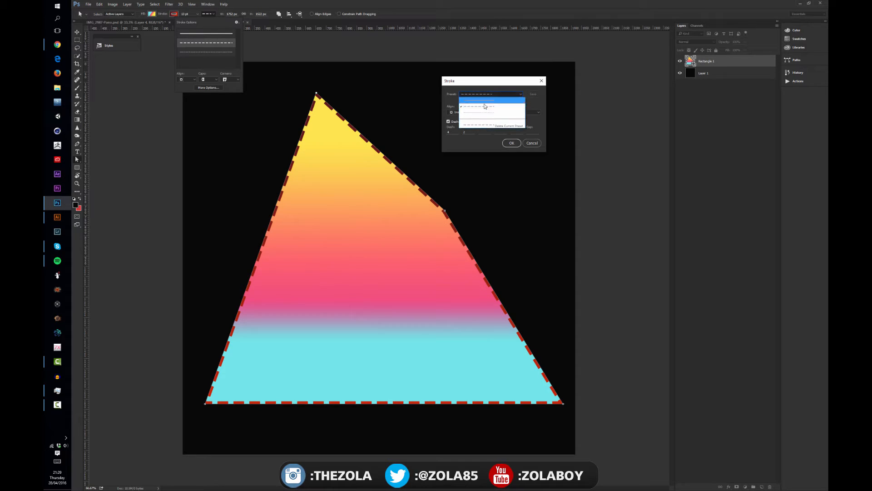
left_click(485, 116)
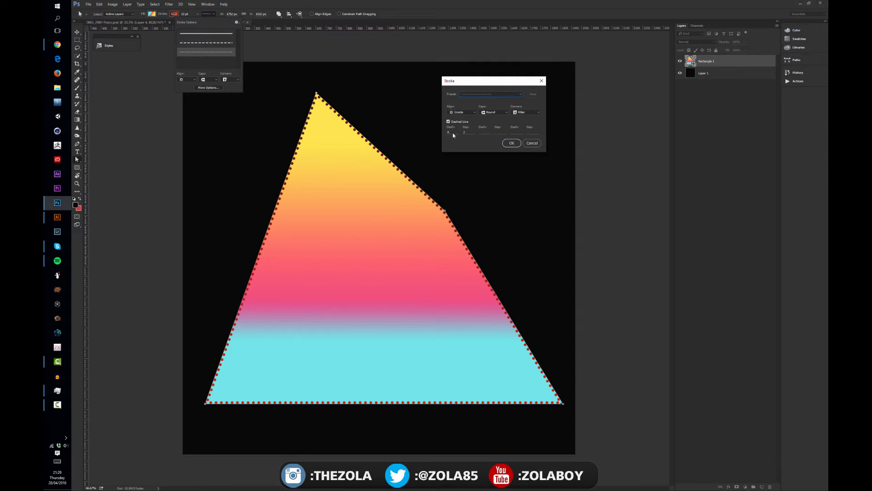
Set the stroke's corners to Round and apply the stroke options.
left_click(517, 112)
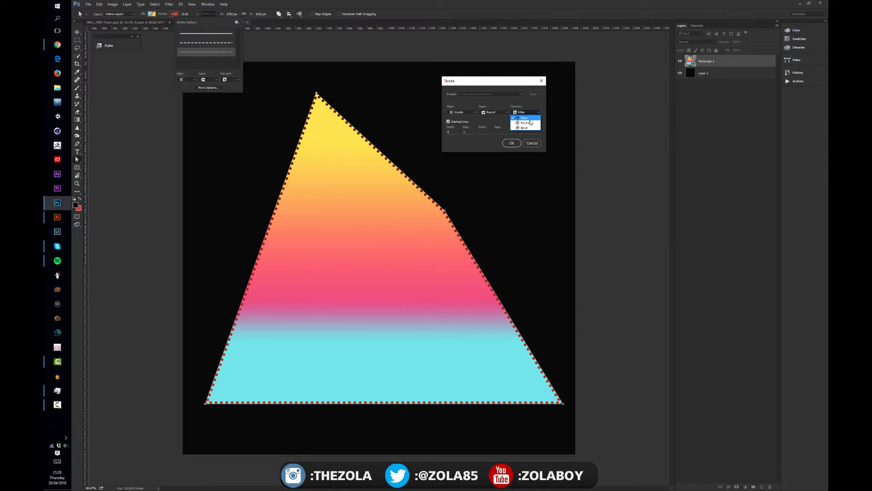
left_click(526, 123)
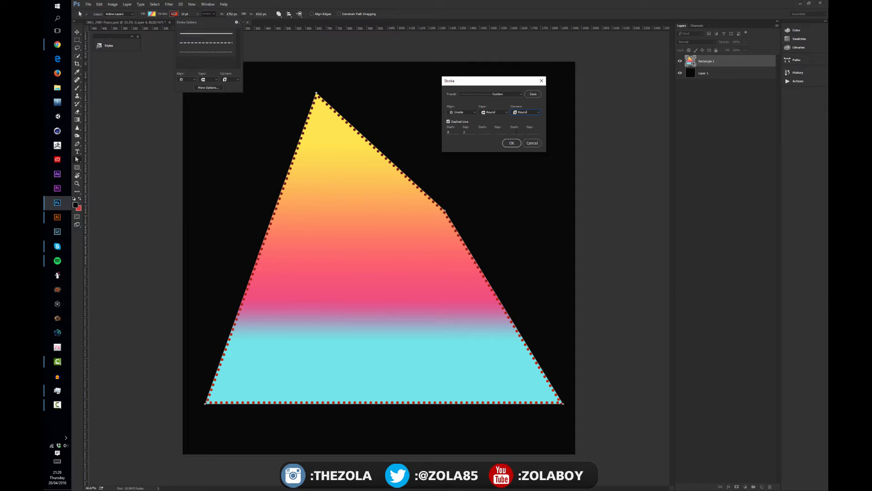
left_click(527, 113)
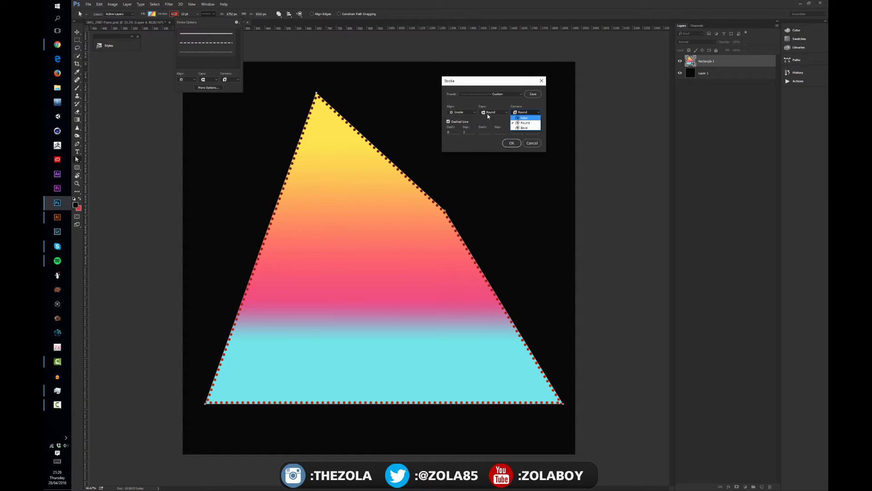
left_click(484, 150)
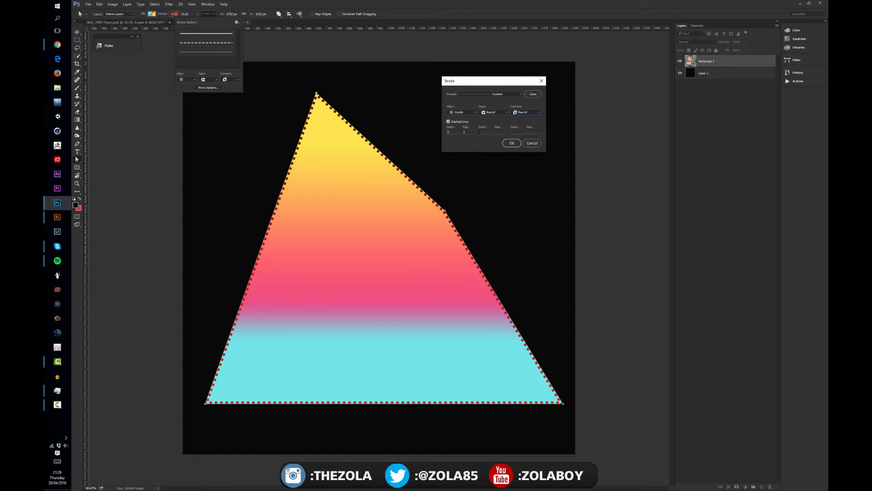
left_click(520, 142)
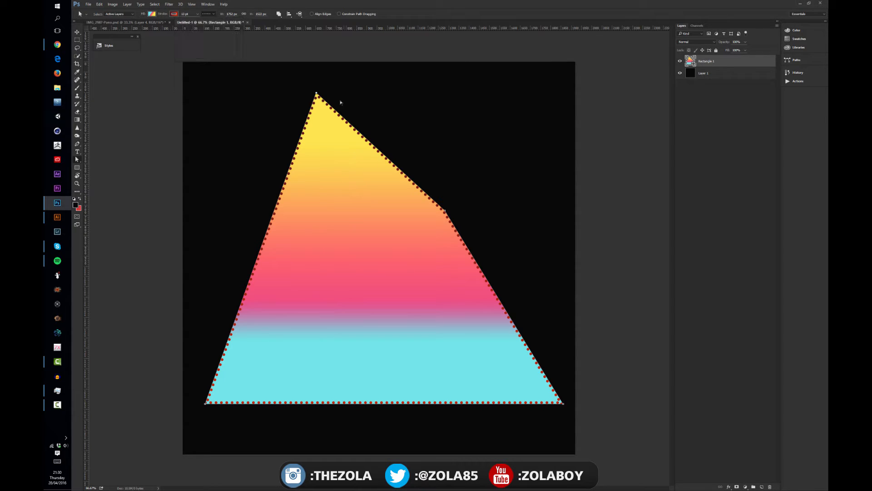
Move the shape's apex point down and to the left, and raise its upper-right corner point to widen the top.
left_click_drag(317, 93, 279, 108)
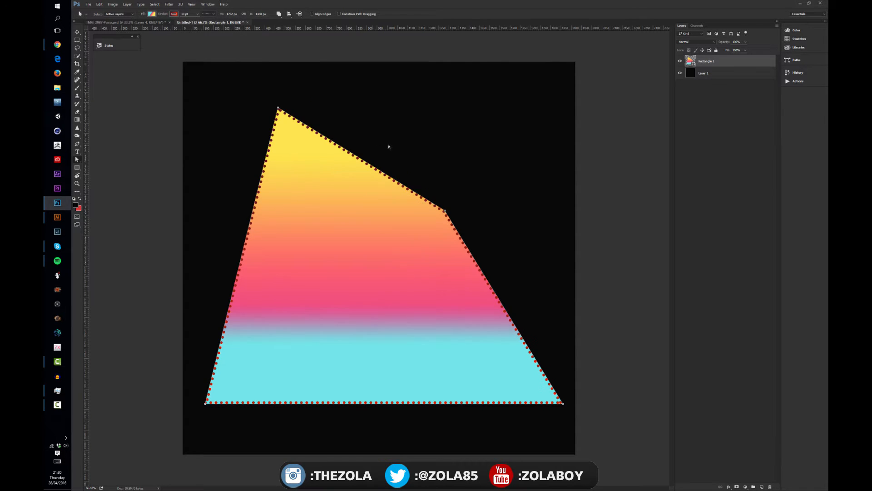
left_click_drag(448, 210, 468, 153)
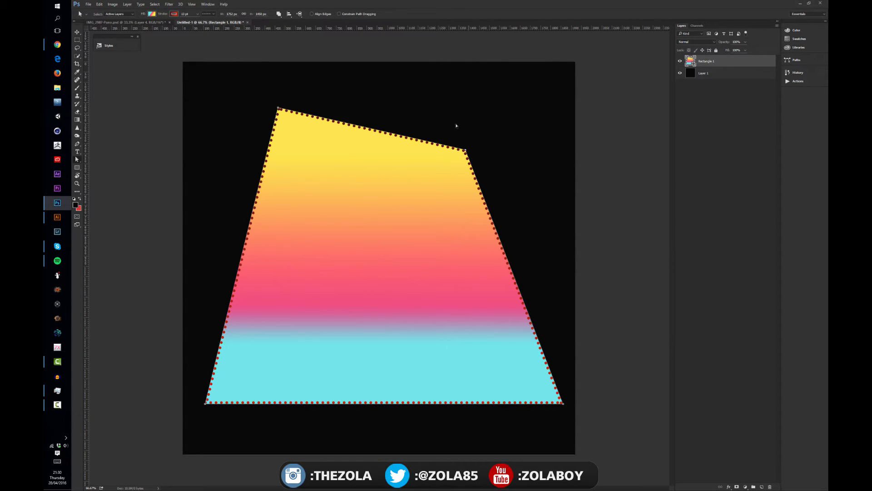
key("v")
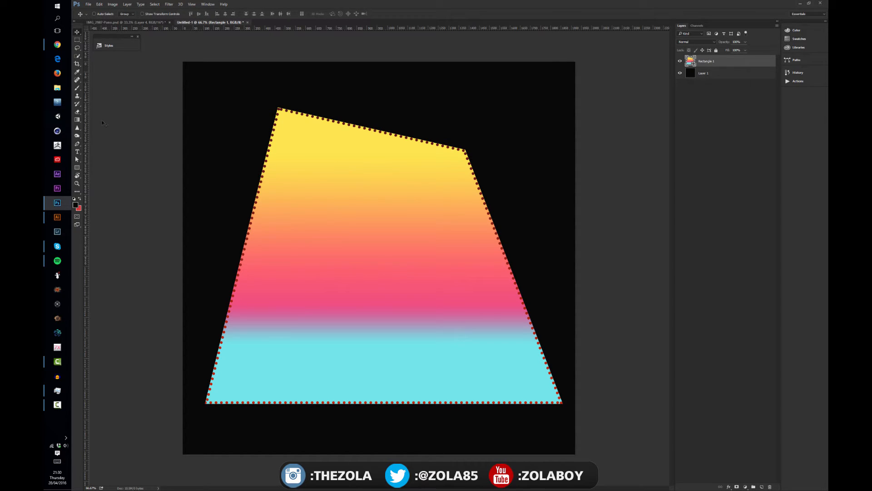
Add a rectangle overlapping the middle of the shape's top edge, using Combine Shapes to keep it on the same layer.
left_click(77, 169)
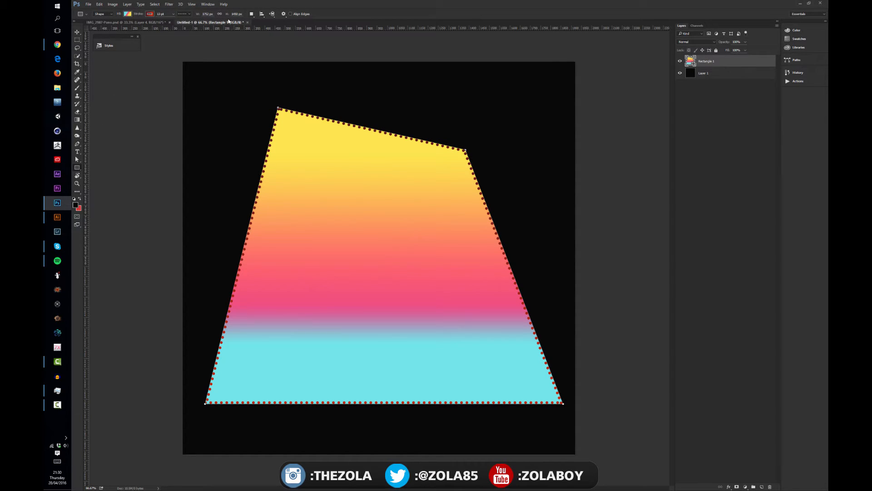
left_click(252, 14)
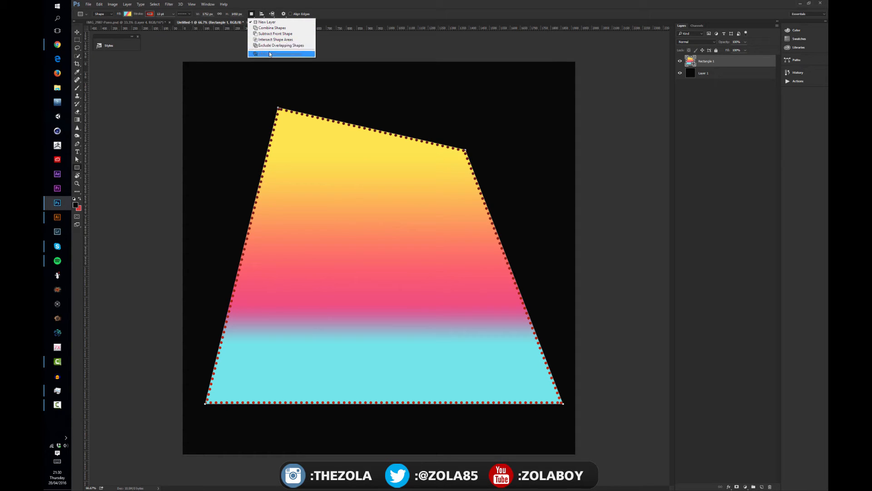
left_click(269, 28)
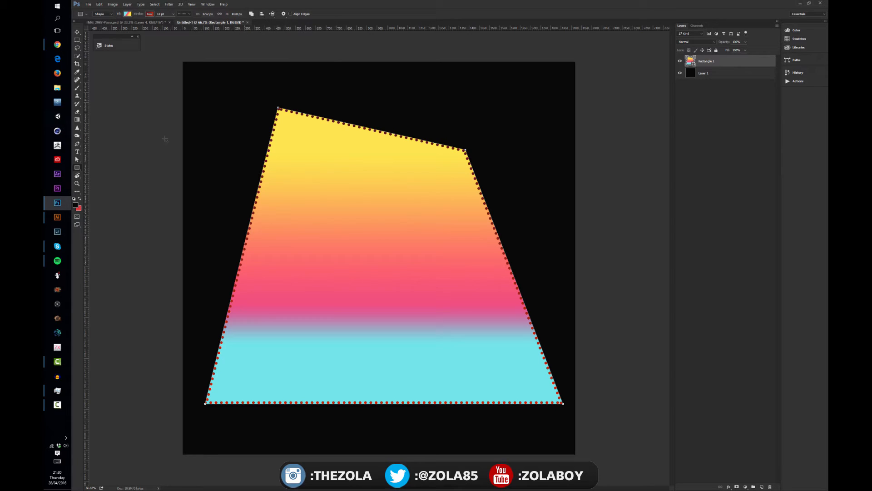
left_click_drag(337, 86, 450, 202)
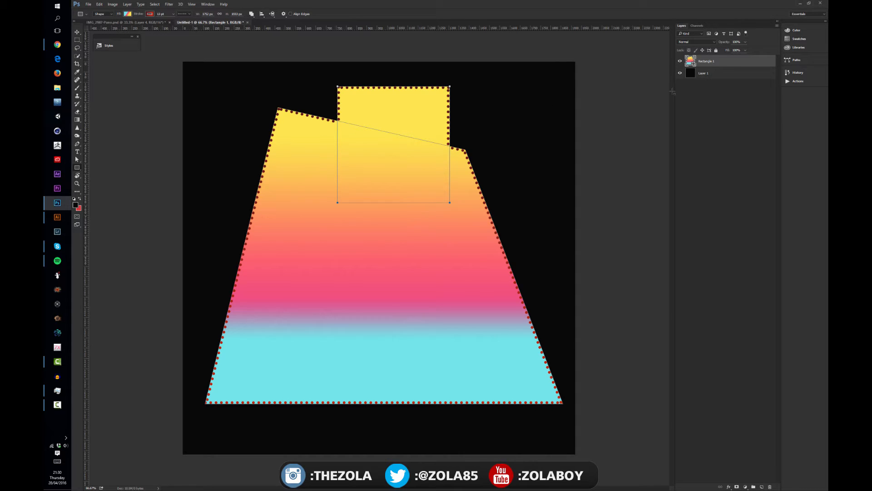
Reshape the added rectangle into a tapered block by spreading its lower corner points and pulling its upper-right point inward.
key("a")
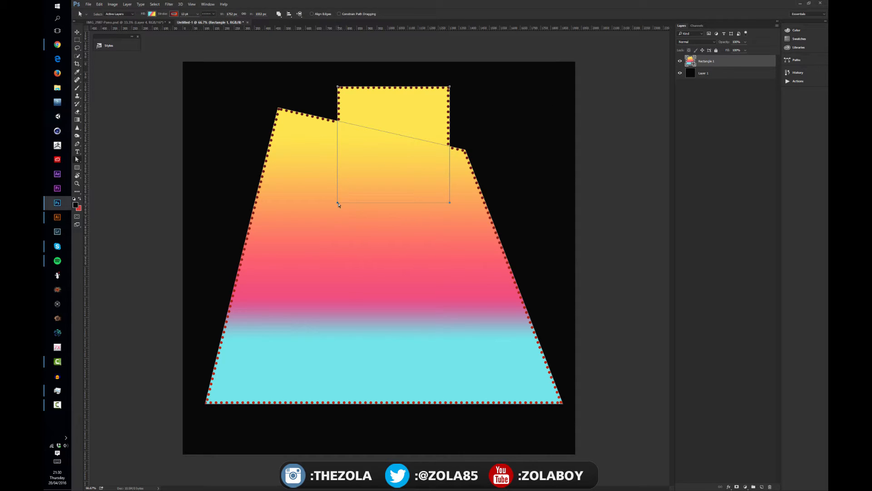
left_click_drag(338, 203, 286, 196)
left_click_drag(451, 204, 481, 208)
left_click_drag(452, 87, 383, 92)
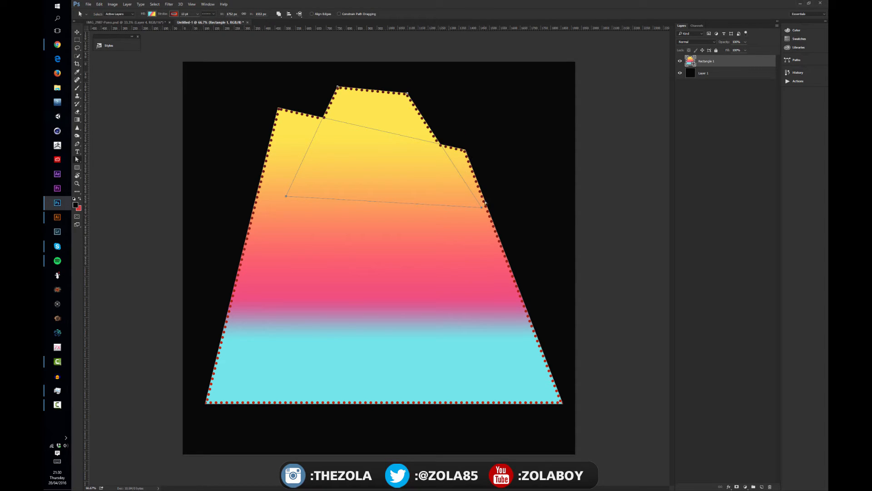
left_click_drag(482, 207, 456, 206)
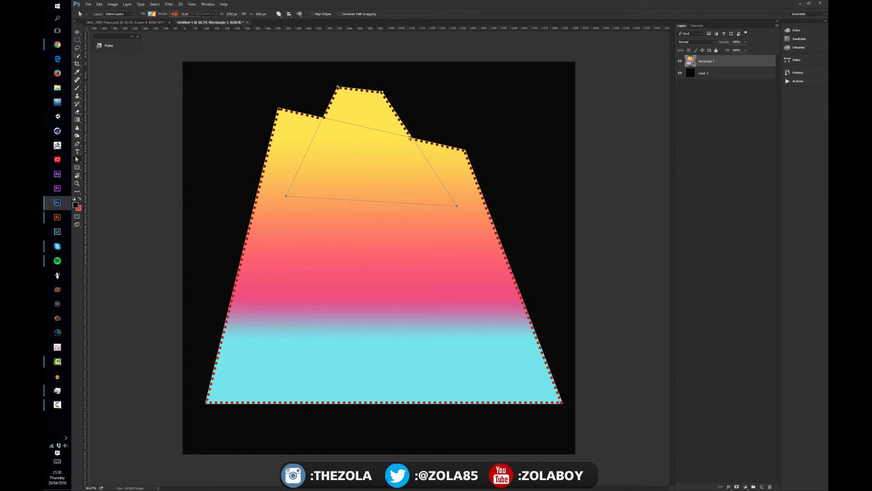
Apply the solid line preset to the combined shape's stroke.
left_click(209, 14)
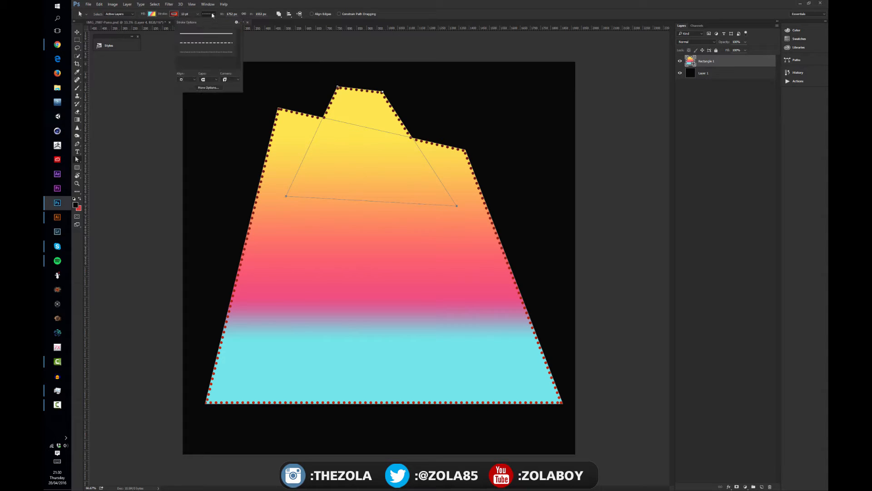
left_click(208, 34)
left_click(345, 224)
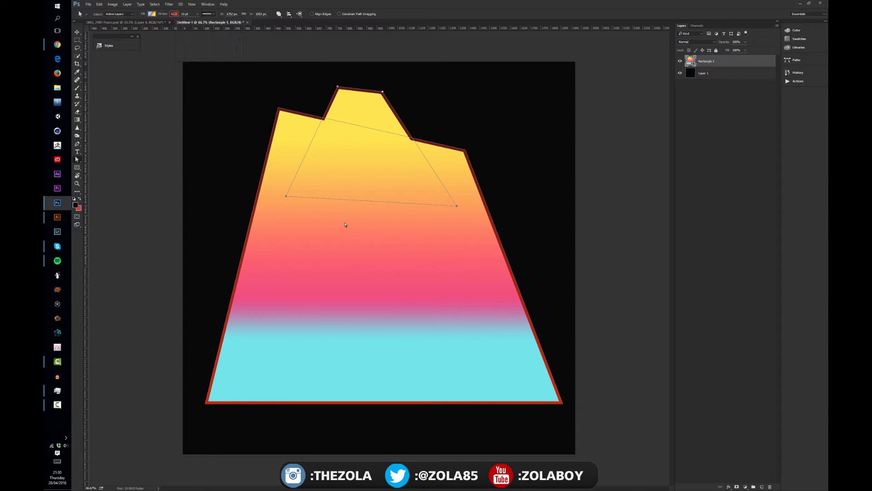
Reshape the added block into a crossed bow-tie and subtract it from the main shape with Subtract Front Shape.
left_click_drag(286, 197, 364, 200)
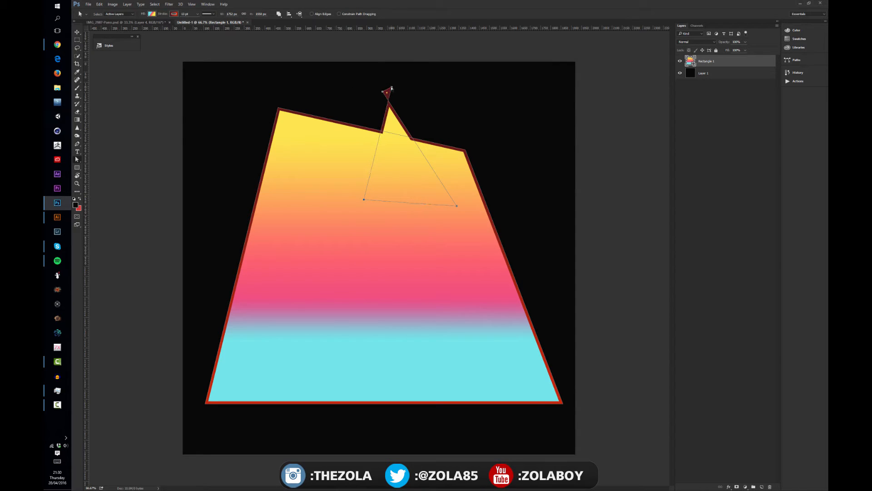
left_click_drag(392, 88, 467, 81)
left_click_drag(383, 92, 318, 96)
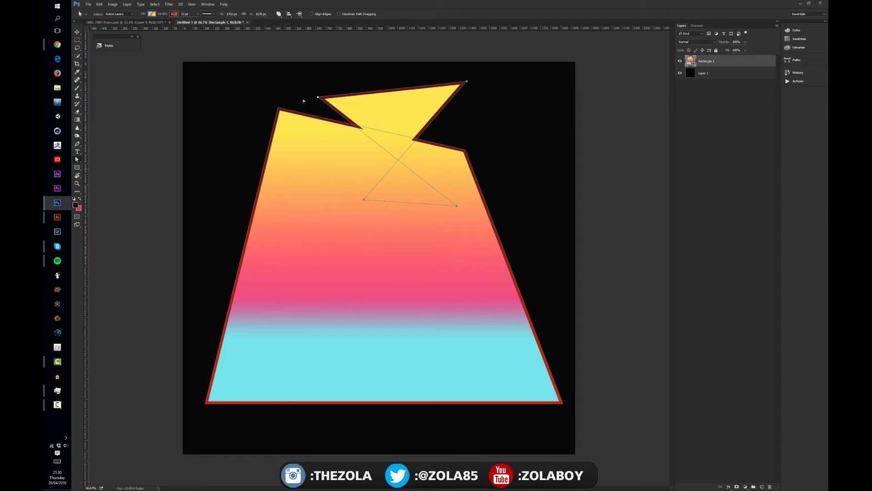
left_click(279, 14)
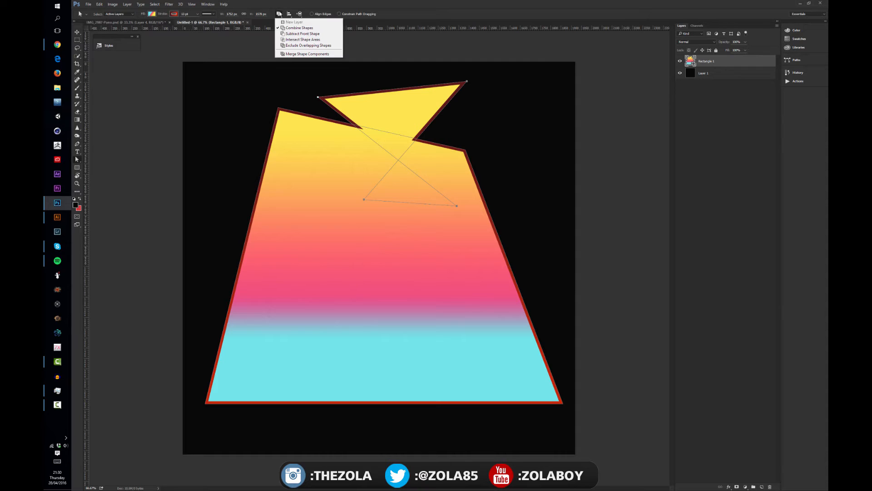
left_click(302, 39)
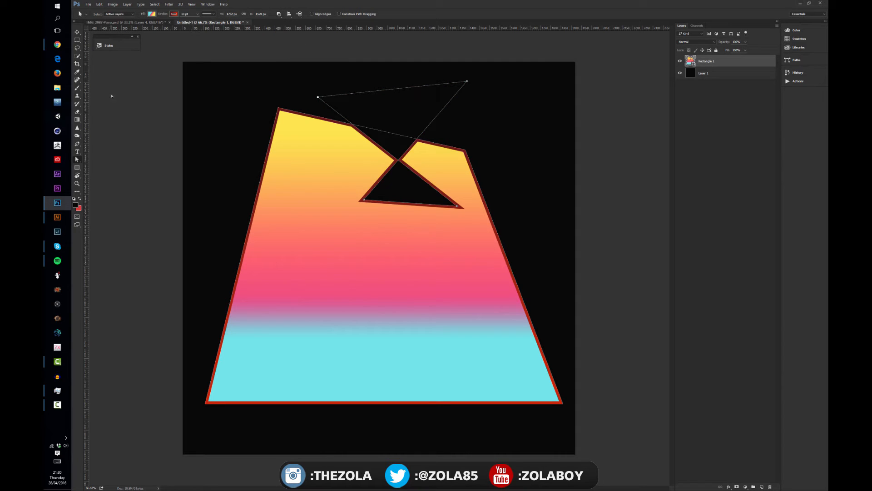
Try drawing an ellipse as a separate new shape over the lower-left part of the main shape.
left_click(77, 168)
right_click(77, 166)
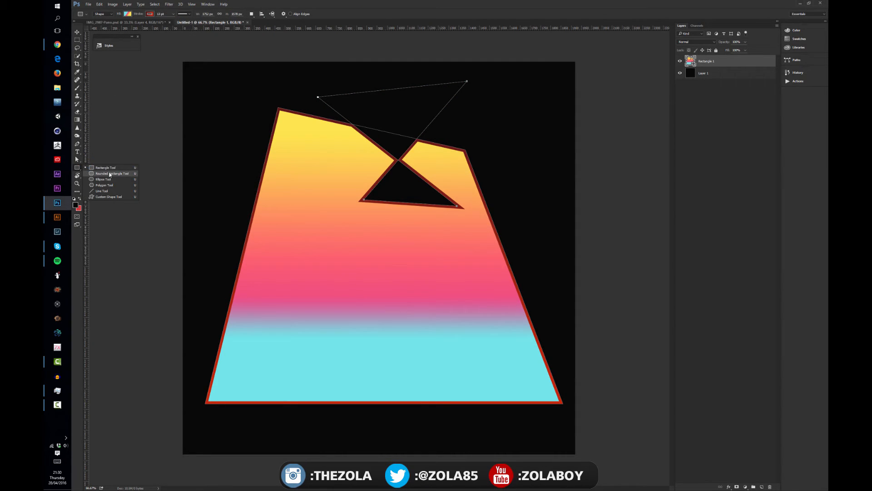
left_click(107, 179)
left_click_drag(360, 264, 284, 341)
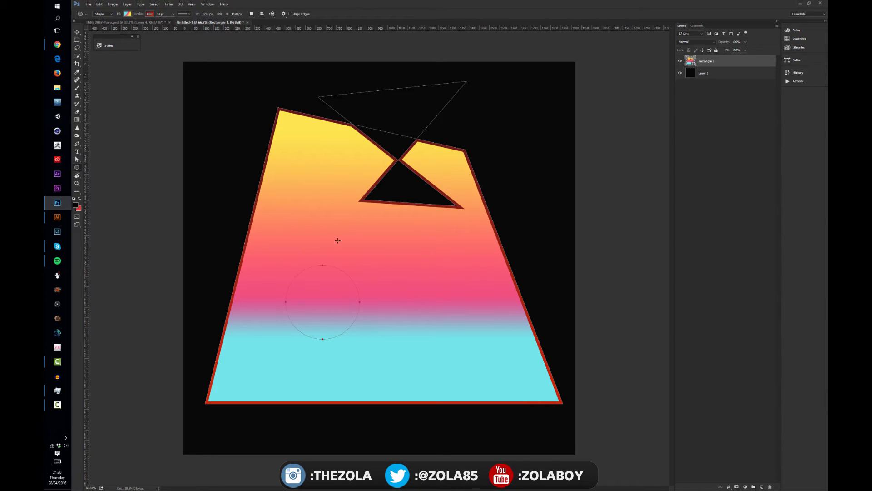
key("ctrl+z")
mouse_move(358, 251)
left_mouse_down()
mouse_move(314, 268)
mouse_move(279, 353)
left_mouse_up()
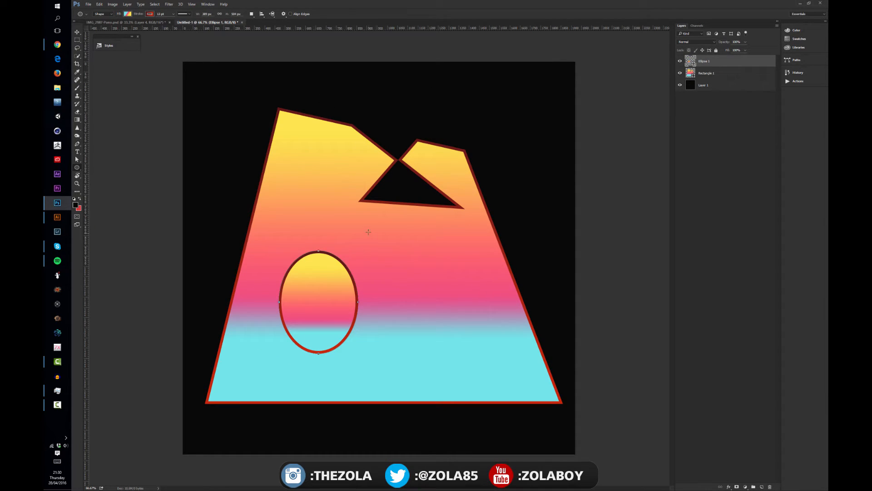
key("ctrl+z")
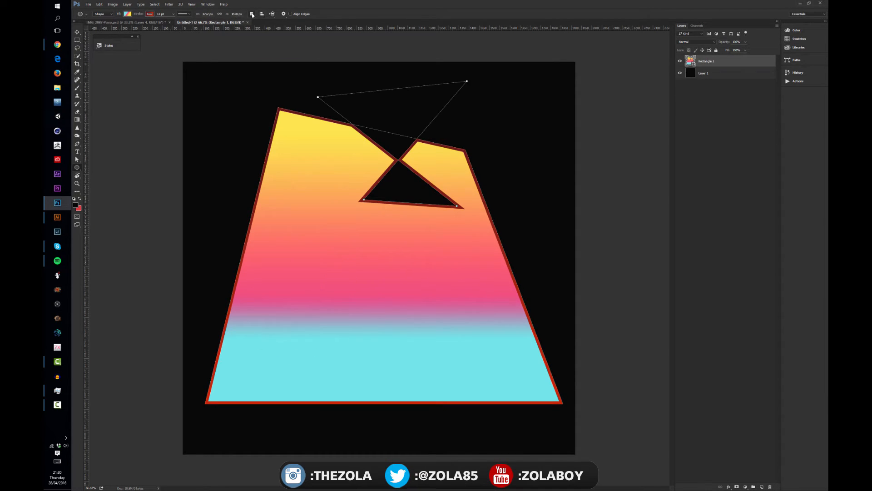
Cut a wide elliptical hole in the middle of the main shape using the Ellipse tool with Subtract Front Shape.
left_click(251, 14)
left_click(279, 34)
left_click_drag(419, 231, 301, 320)
Move the whole cut-out shape up on the canvas and hide the black background layer.
key("v")
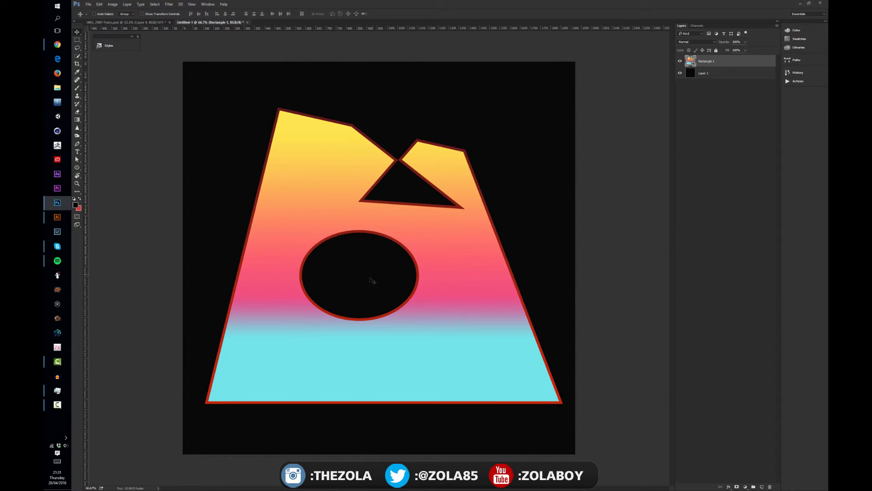
left_click_drag(370, 279, 362, 227)
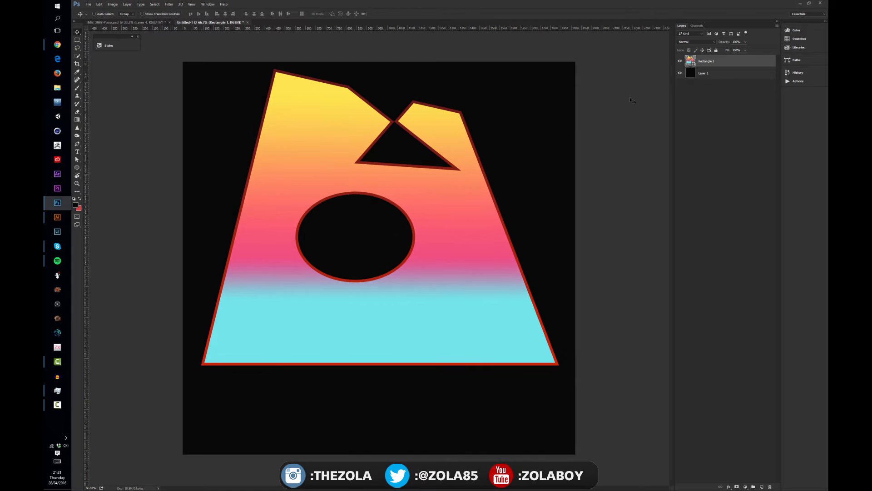
left_click(680, 74)
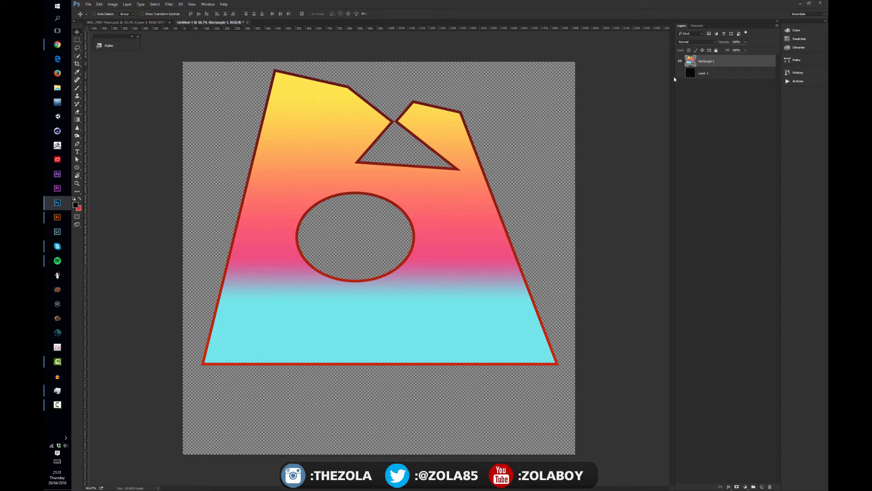
Show the black background layer again and move the whole shape slightly down on the canvas.
left_click(679, 73)
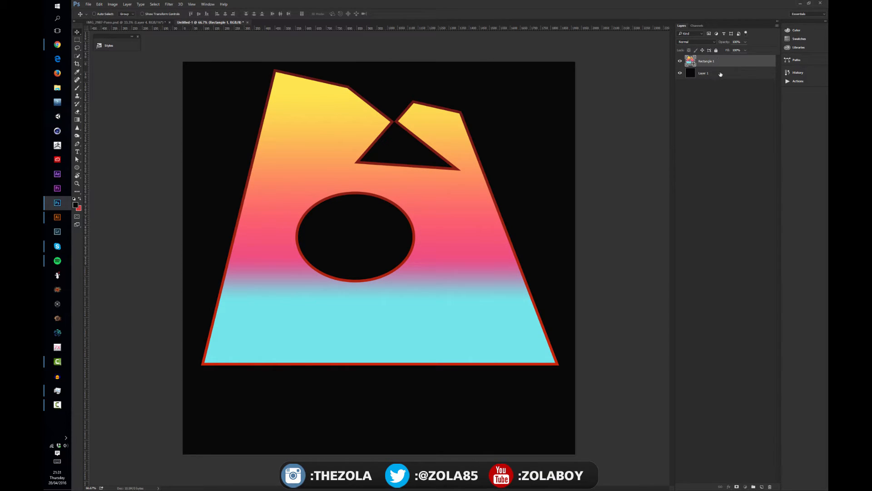
left_click_drag(415, 216, 423, 237)
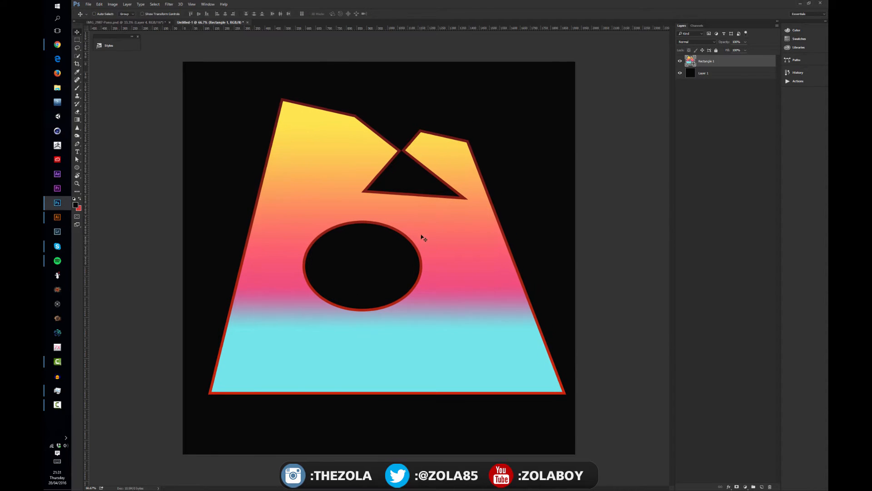
left_click_drag(421, 201, 408, 194)
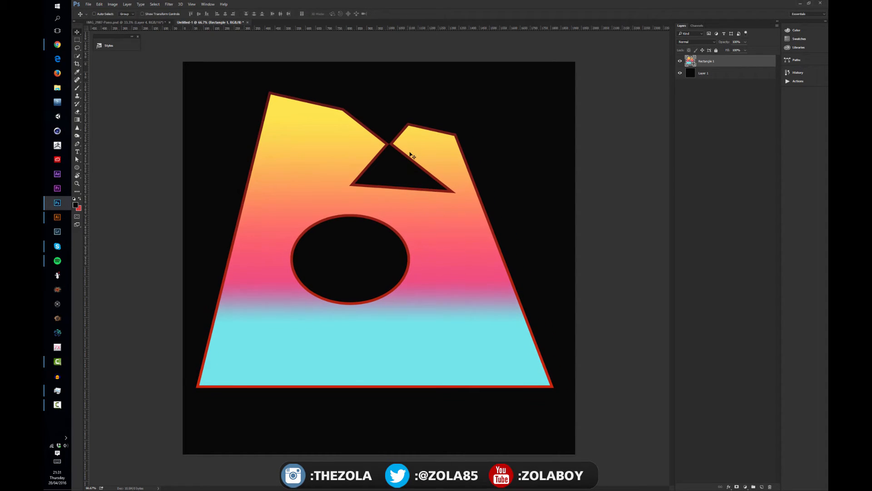
Move the anchor points of the subtracted bow-tie shape to turn it into a jagged notch in the main shape's upper edge.
left_click(82, 160)
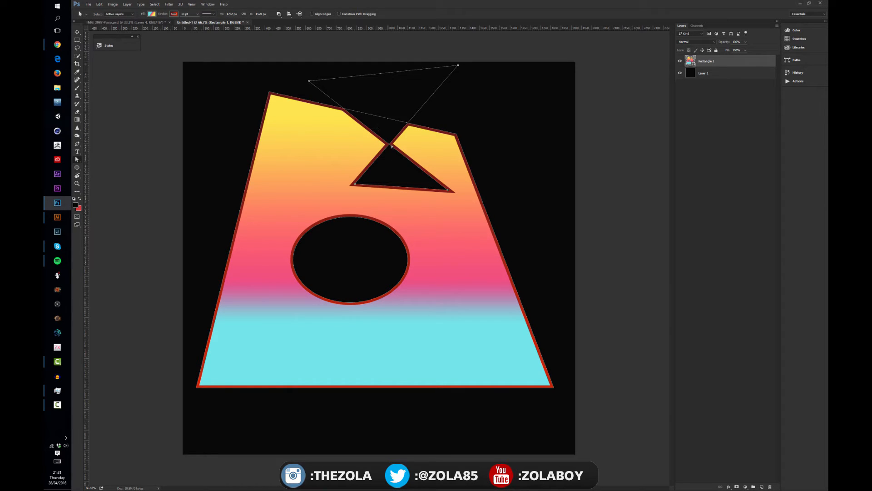
left_click_drag(391, 147, 369, 123)
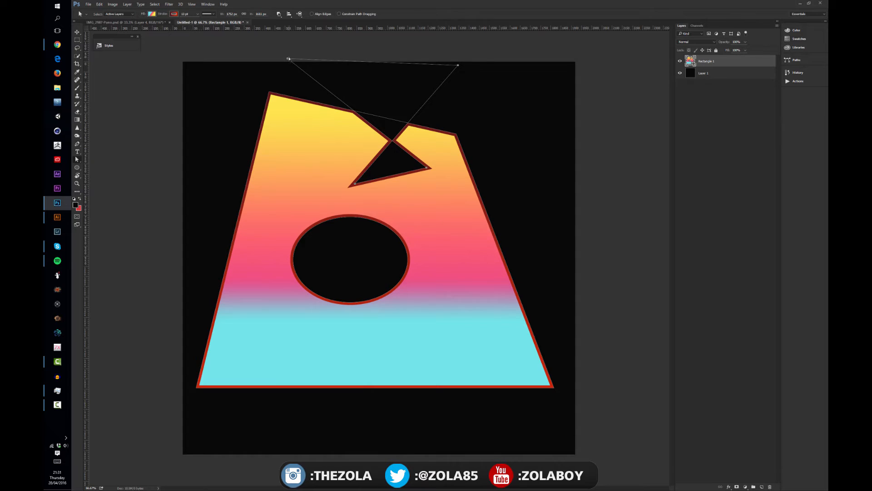
left_click_drag(289, 58, 289, 89)
left_click_drag(458, 65, 525, 111)
left_click_drag(356, 185, 336, 148)
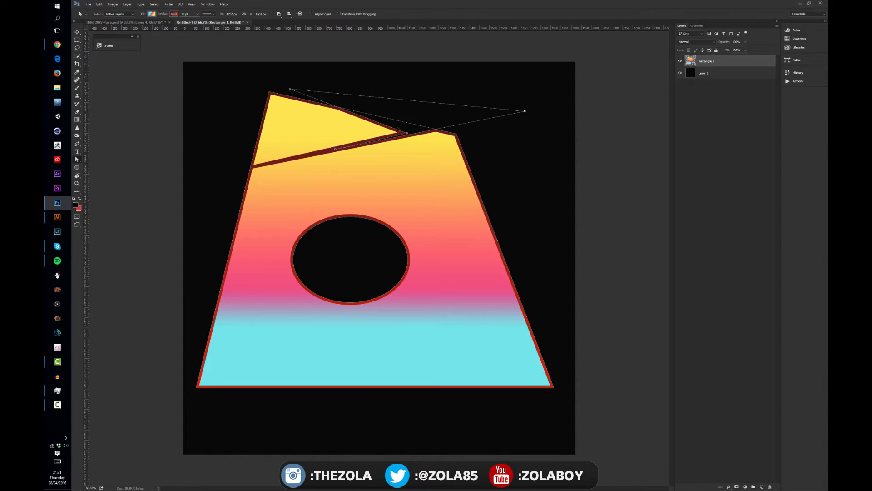
left_click_drag(407, 133, 397, 128)
left_click_drag(335, 149, 365, 163)
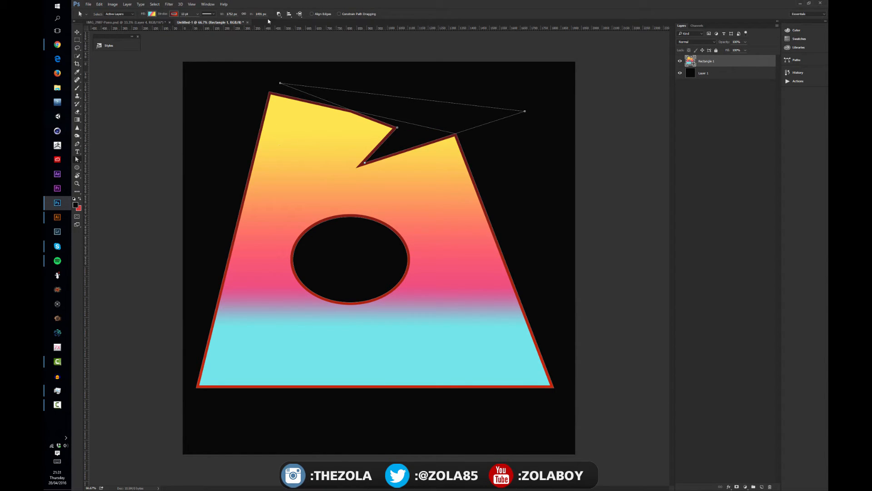
Extend the notch's lowest point into the elliptical hole and merge the shape components into one path.
left_click(289, 14)
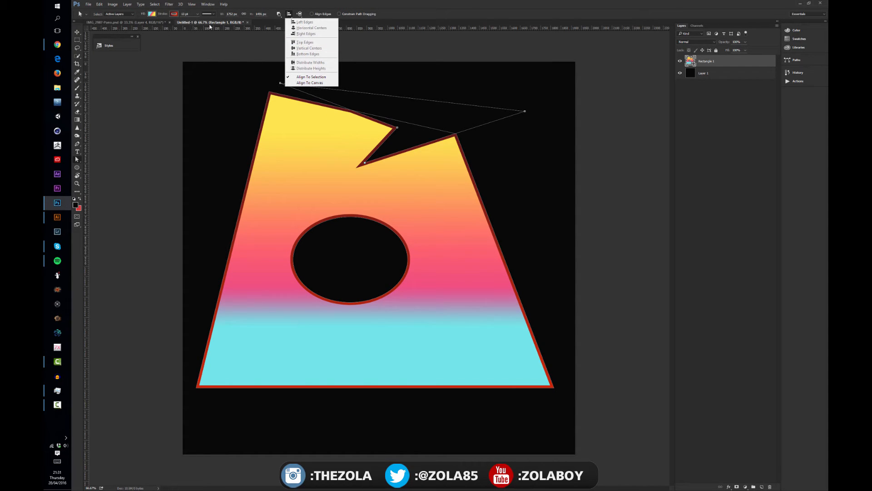
left_click(299, 14)
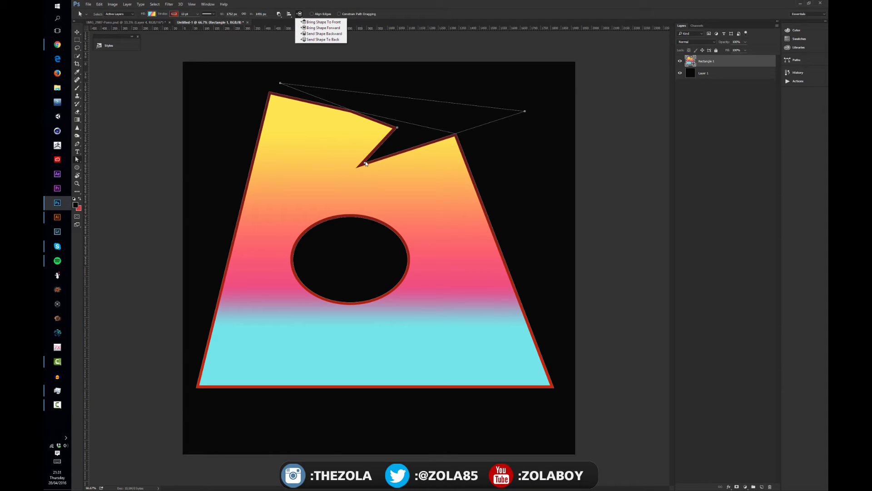
left_click_drag(365, 164, 347, 238)
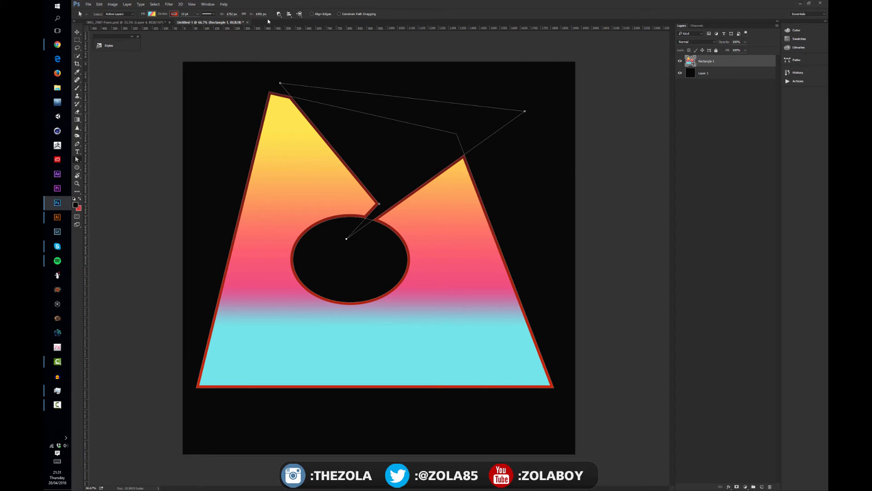
left_click(279, 14)
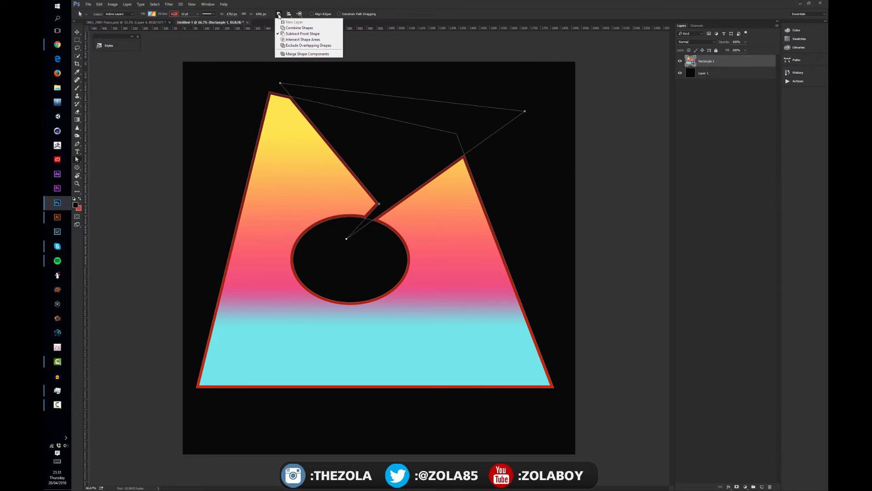
left_click(317, 56)
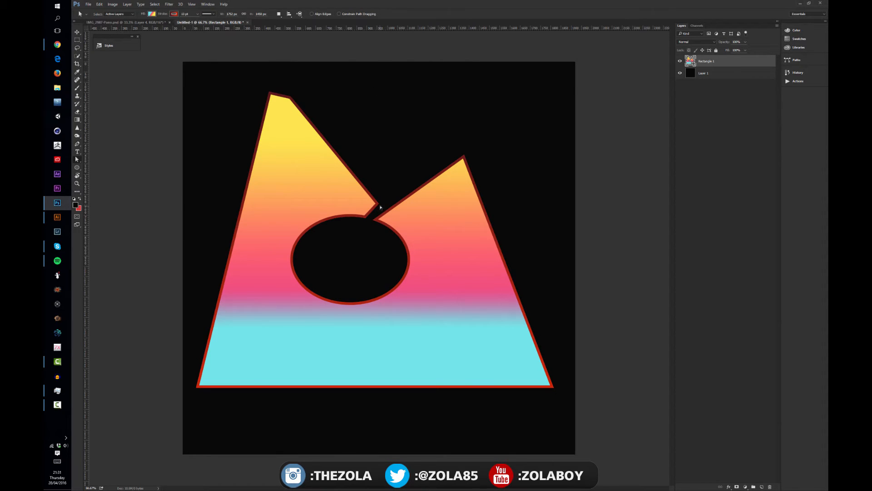
Raise the merged path's inner point to form a tall peak and bend the edge where it meets the hole.
left_click_drag(377, 204, 360, 74)
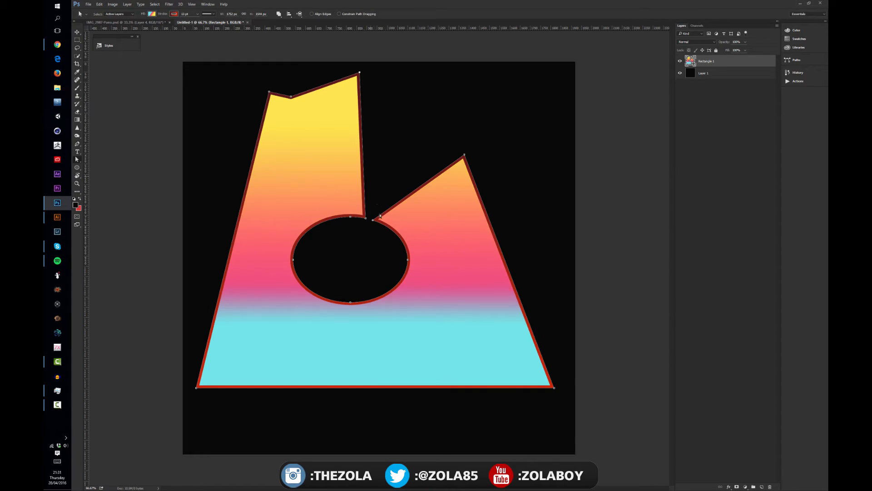
left_click_drag(365, 218, 302, 214)
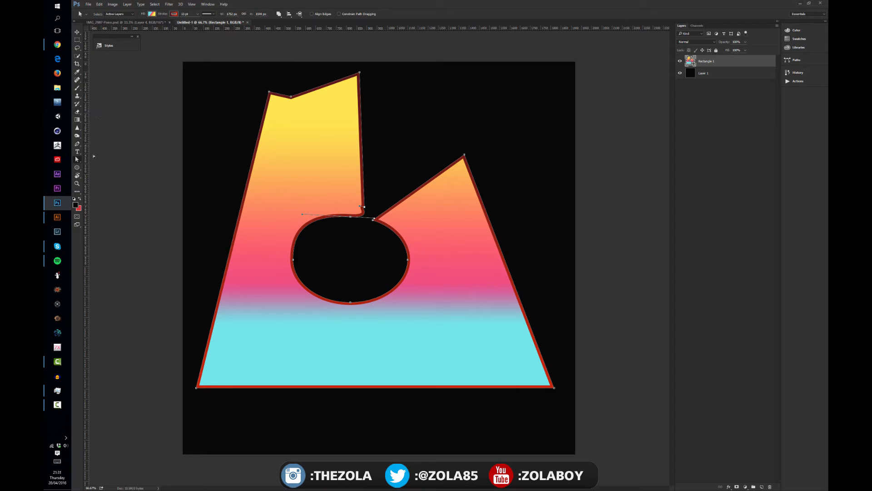
Use the Convert Point tool to round the upper-left corner, make it sharp again, and curve the lower-left corner into a small loop.
left_click_drag(77, 143, 113, 167)
left_click_drag(270, 93, 314, 86)
left_click(290, 97)
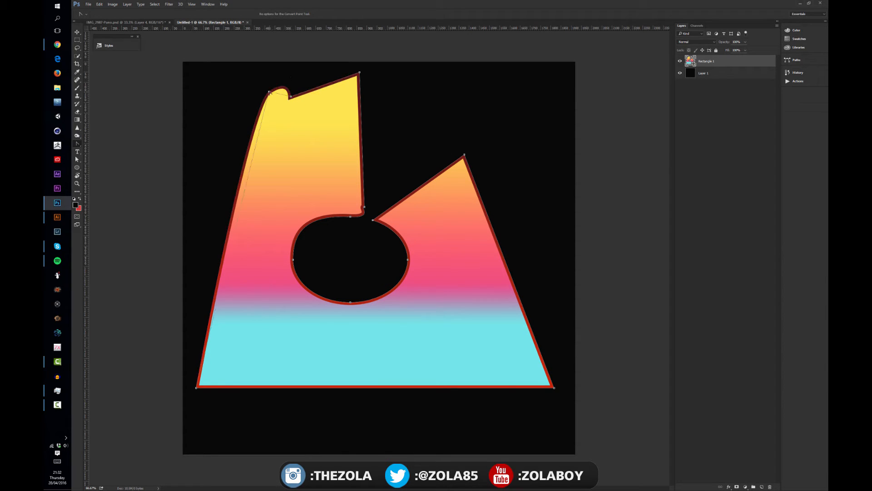
left_click(270, 92)
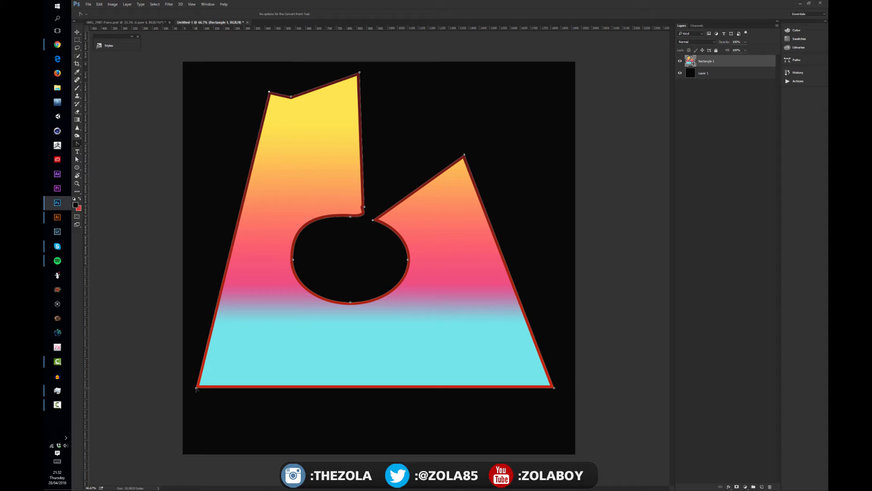
left_click_drag(197, 388, 233, 413)
left_click(213, 389)
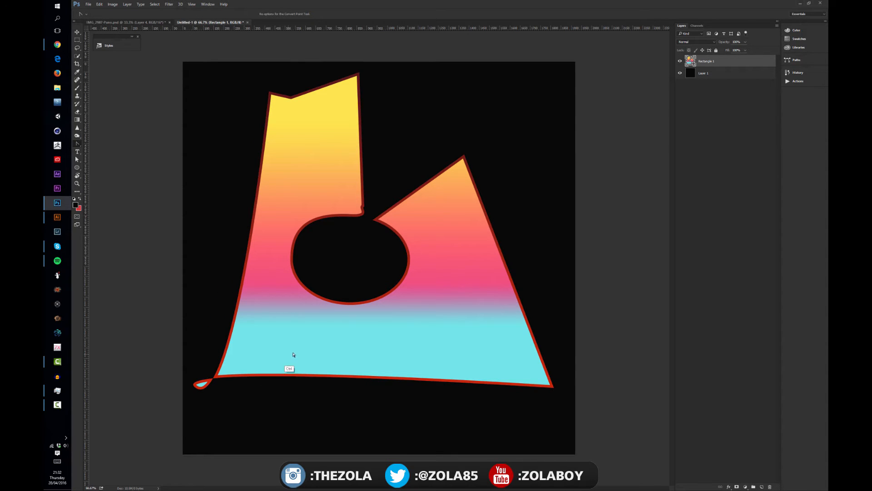
key("v")
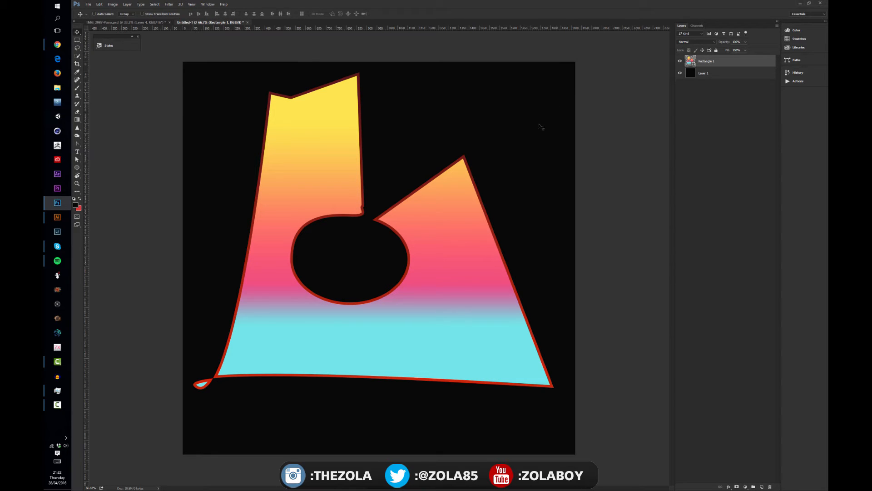
Open the layer style settings of the shape layer and preview Satin and Inner Glow, switching each off again.
double_click(741, 62)
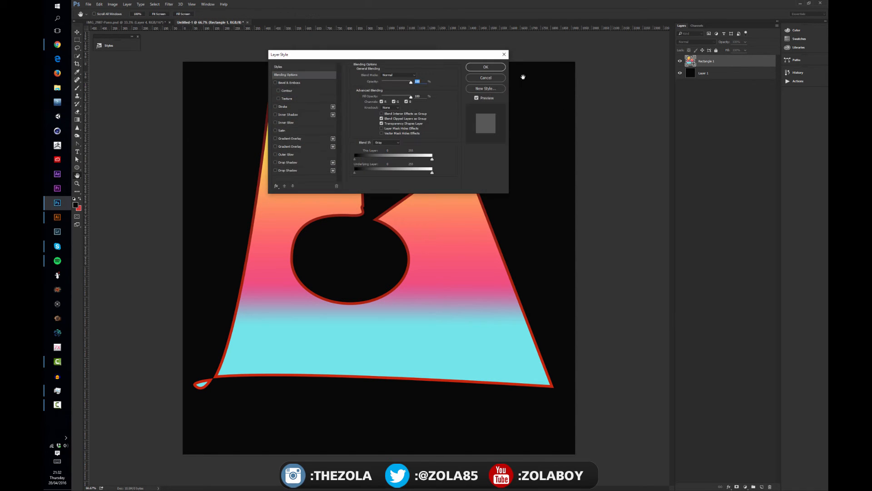
left_click_drag(317, 57, 461, 158)
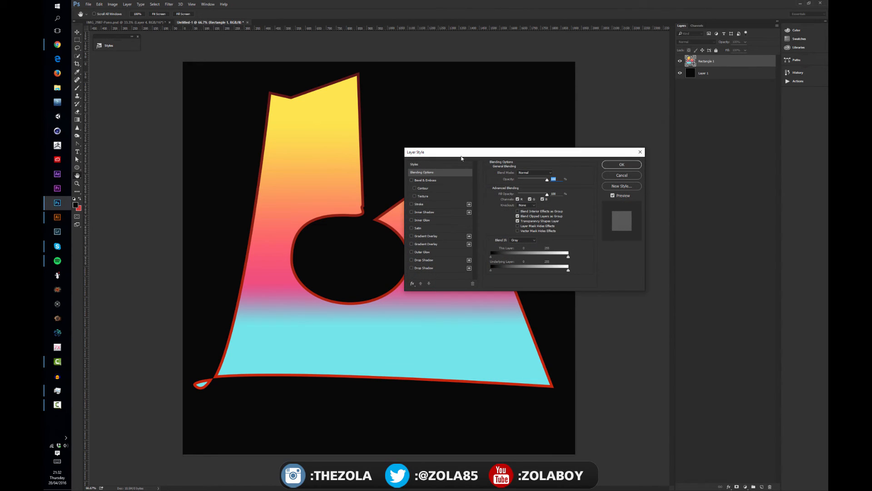
left_click(412, 229)
left_click(412, 229)
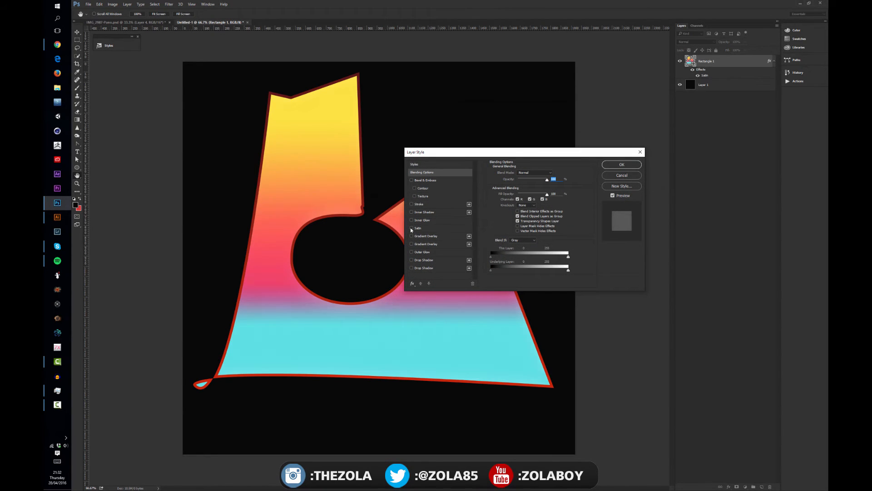
left_click(411, 220)
left_click(412, 220)
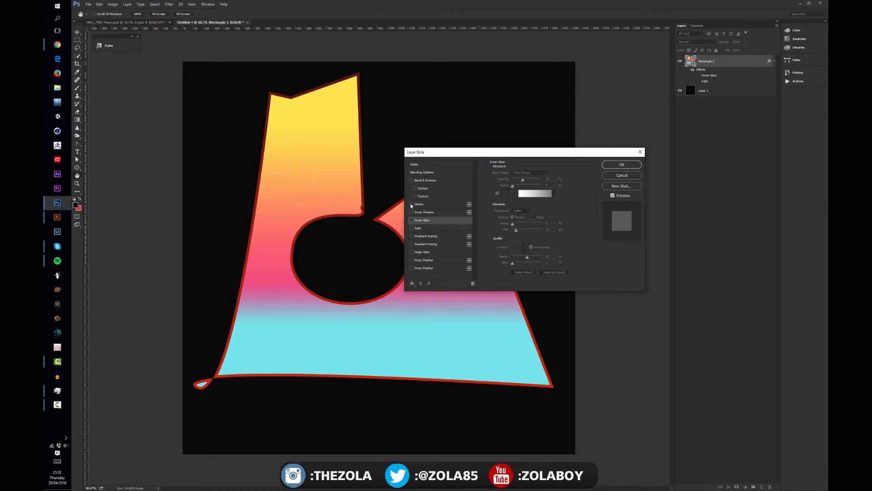
Enable the Stroke and Inner Shadow effects on the shape layer and widen the gradient stroke.
left_click(411, 205)
left_click(411, 212)
left_click(420, 204)
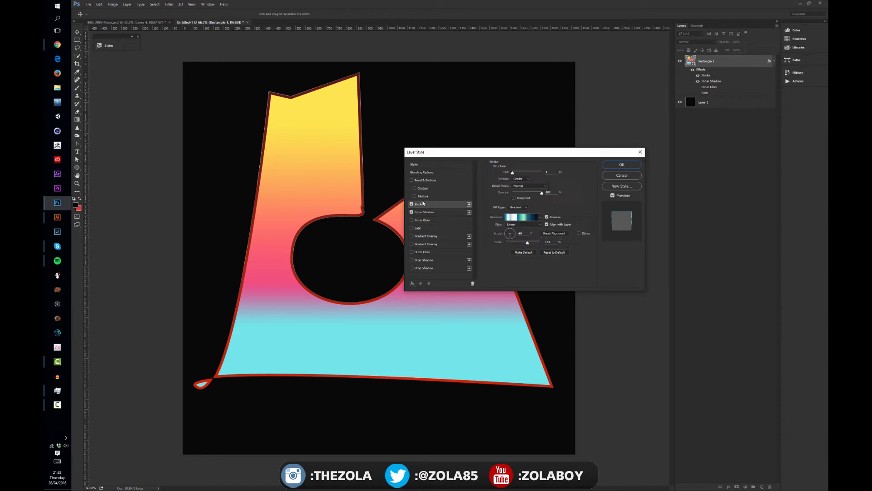
left_click_drag(511, 173, 516, 175)
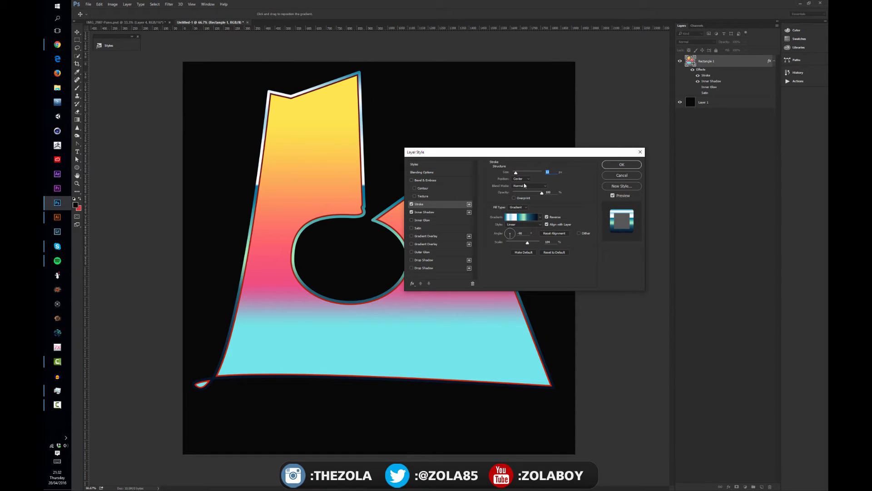
Try the stroke effect's Outside position, set it to Inside, and make the stroke thinner.
left_click(521, 179)
left_click(521, 183)
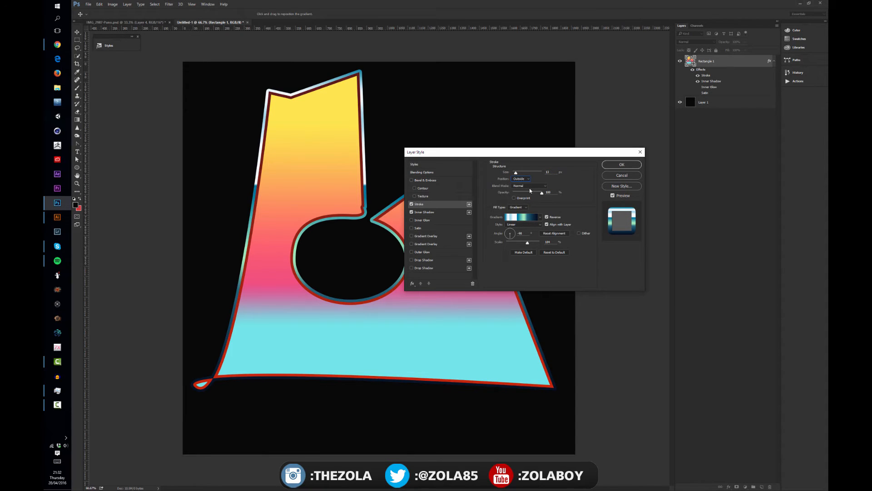
left_click(521, 178)
left_click(522, 191)
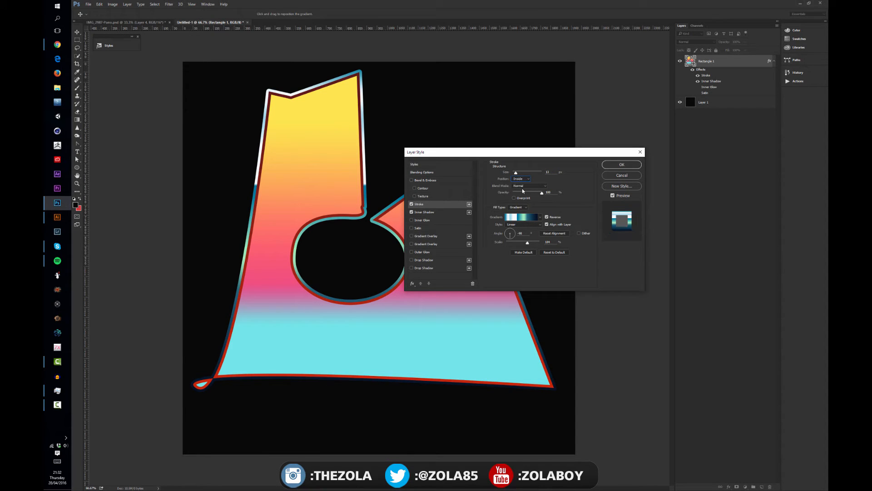
left_click(516, 173)
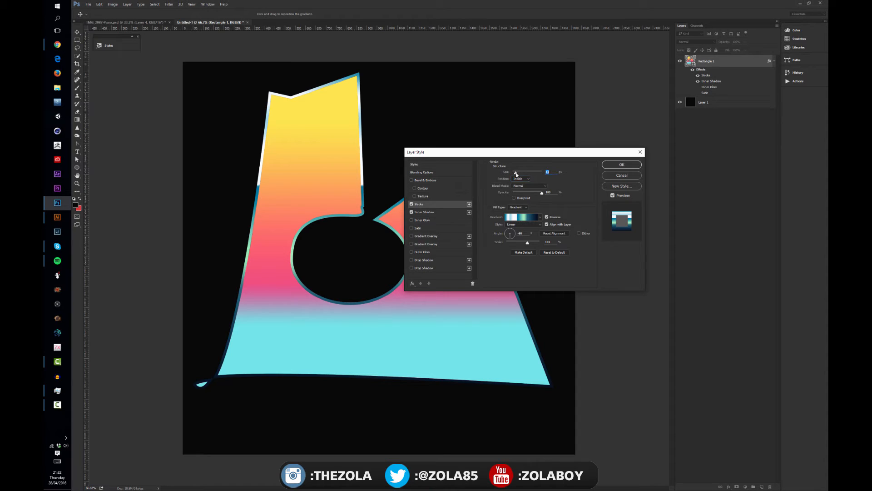
left_click_drag(516, 174, 515, 174)
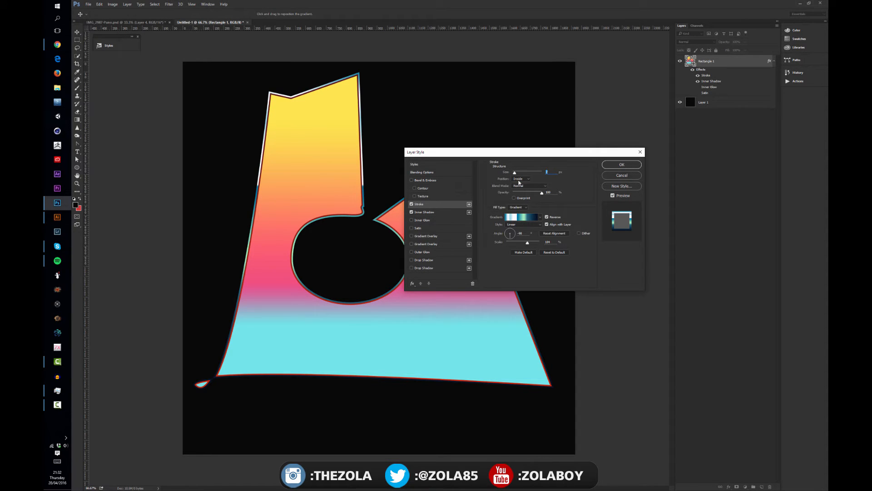
Add a second Stroke effect and give it the yellow, pink and cyan gradient preset.
left_click(468, 204)
left_click(509, 215)
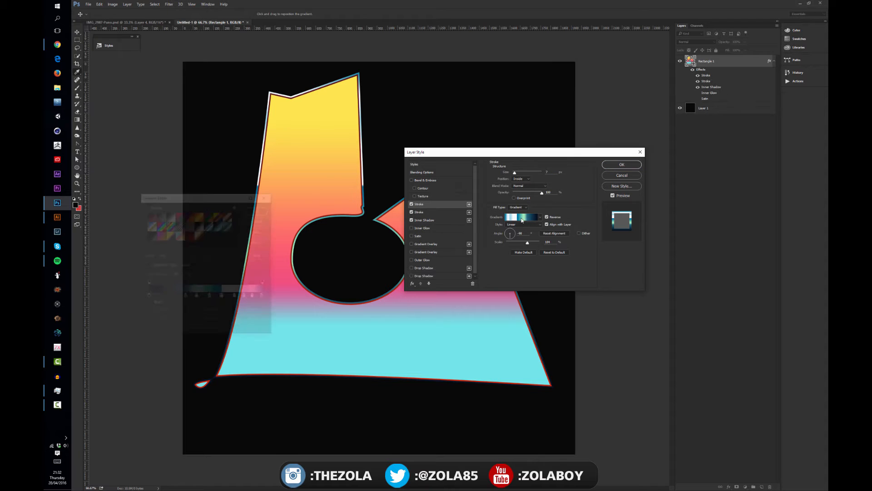
left_click(180, 234)
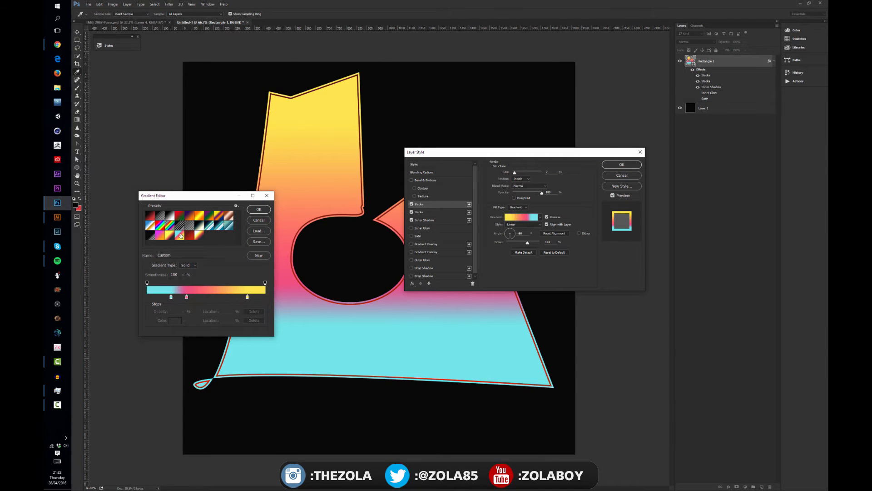
left_click(258, 209)
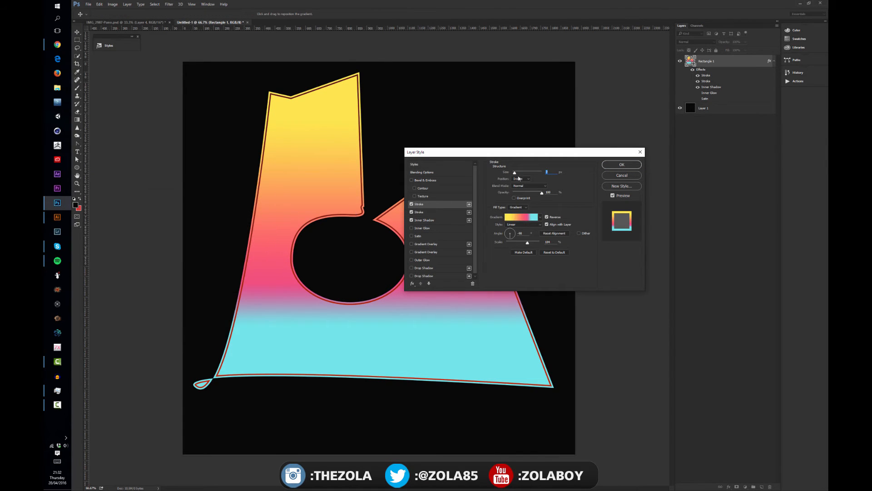
Set the second stroke's position to Outside and apply the layer style.
left_click(522, 179)
left_click(523, 186)
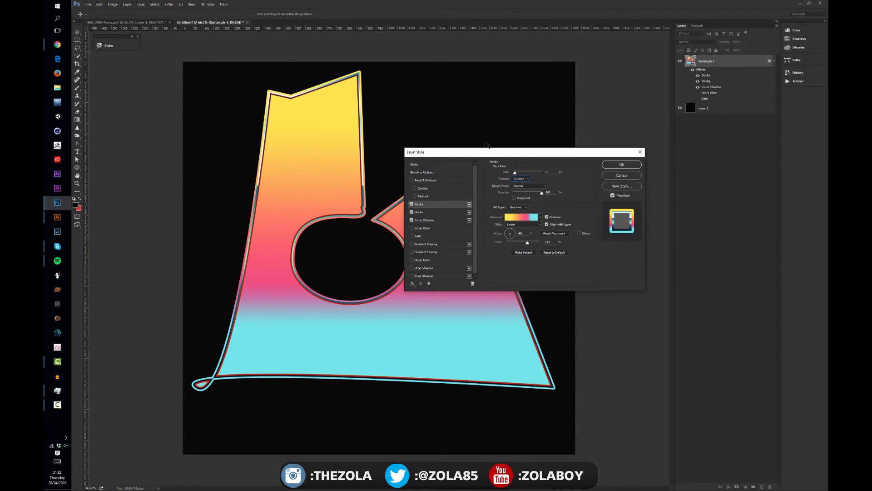
left_click(621, 164)
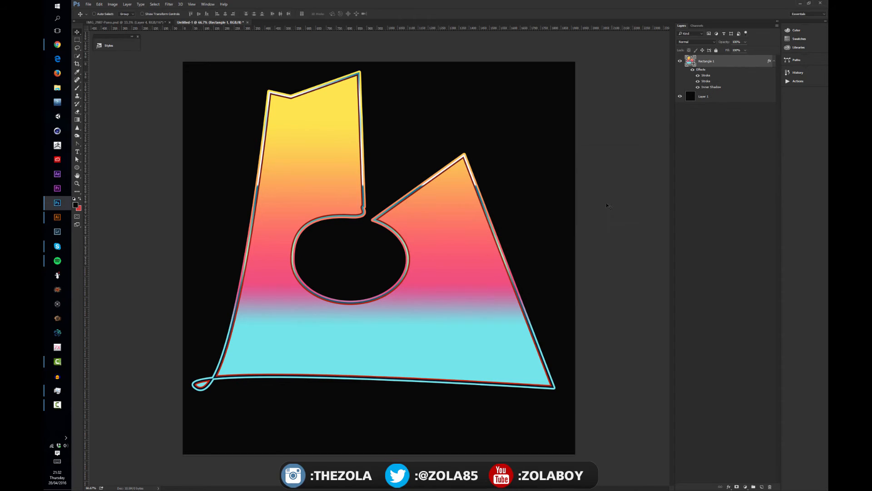
Move the styled shape slightly down and right, and remove its layer so only the black background layer is left.
mouse_move(439, 253)
left_mouse_down()
mouse_move(455, 261)
mouse_move(447, 260)
left_mouse_up()
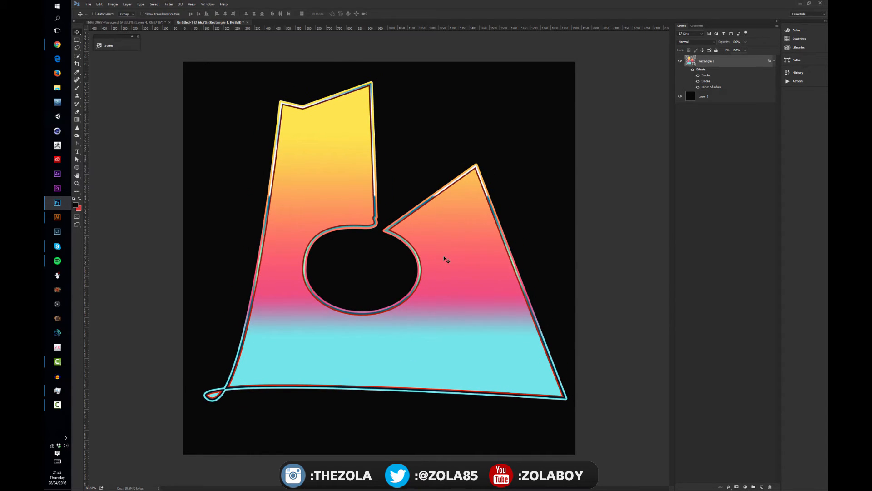
key("ctrl+e")
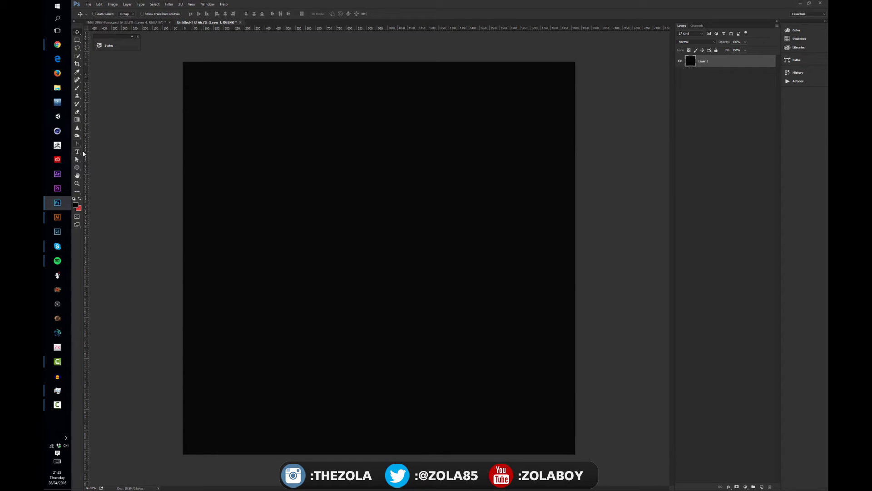
Draw a closed, C-shaped polygon of straight segments with the Pen tool in Shape mode, wrapping around an inner opening.
left_click(78, 144)
left_click(105, 144)
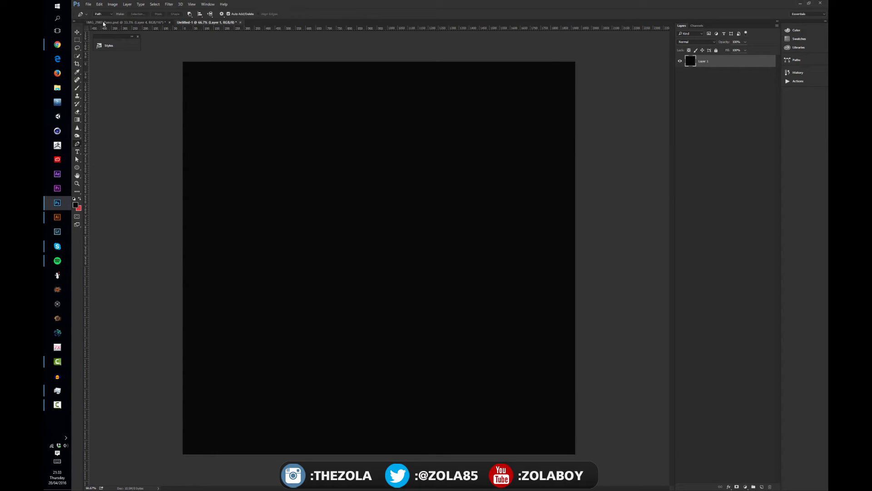
left_click(102, 14)
left_click(101, 18)
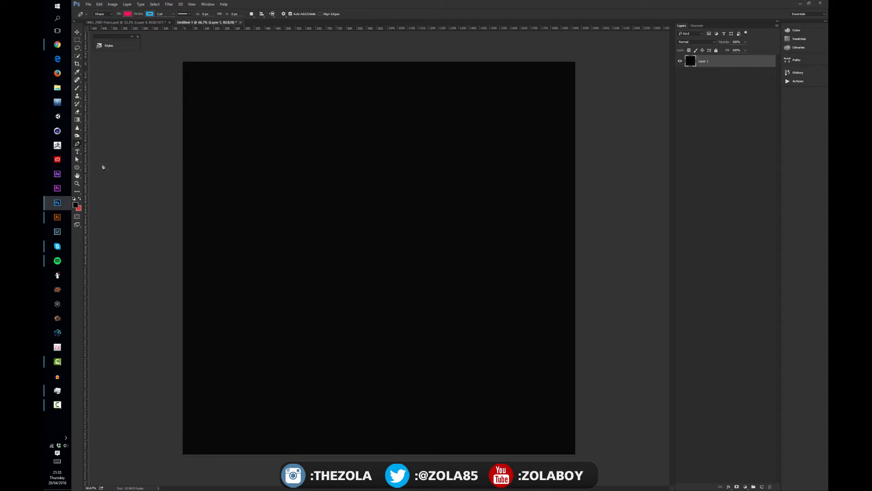
left_click(77, 144)
left_click(98, 145)
left_click(274, 122)
left_click(422, 115)
left_click(460, 175)
left_click(479, 237)
left_click(459, 280)
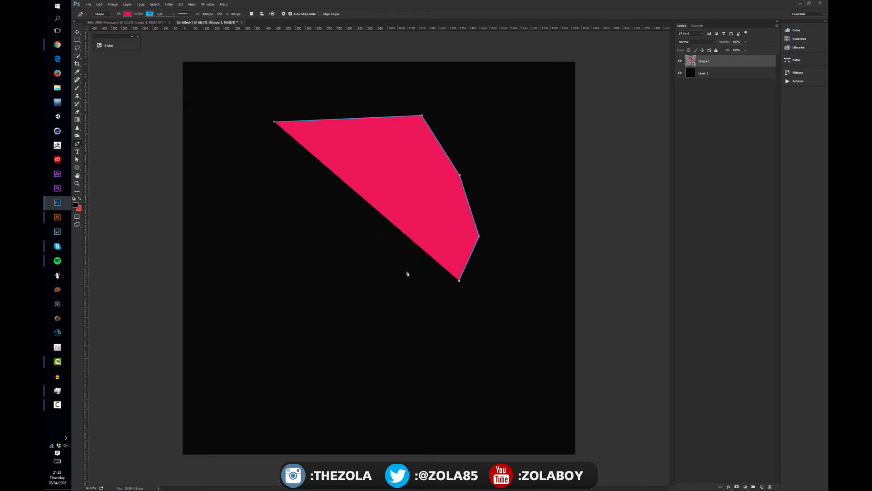
left_click(385, 237)
left_click(411, 201)
left_click(376, 168)
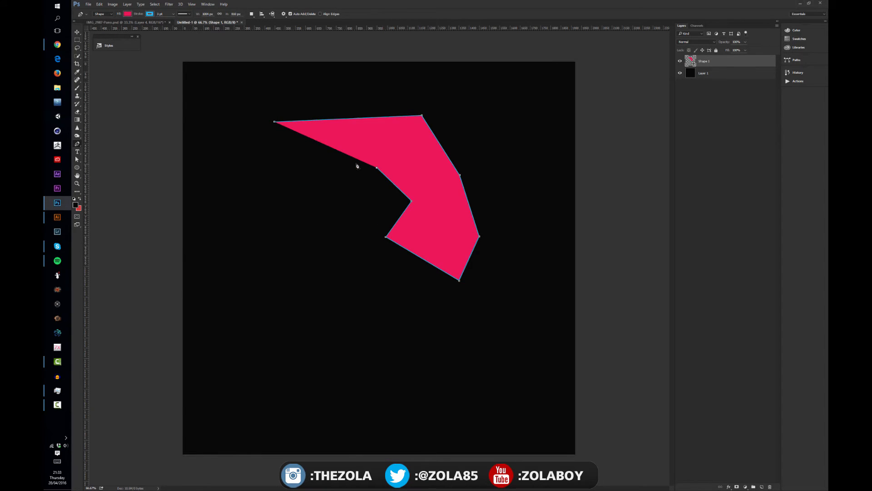
left_click(356, 164)
left_click(317, 201)
left_click(336, 233)
left_click(376, 259)
left_click(445, 289)
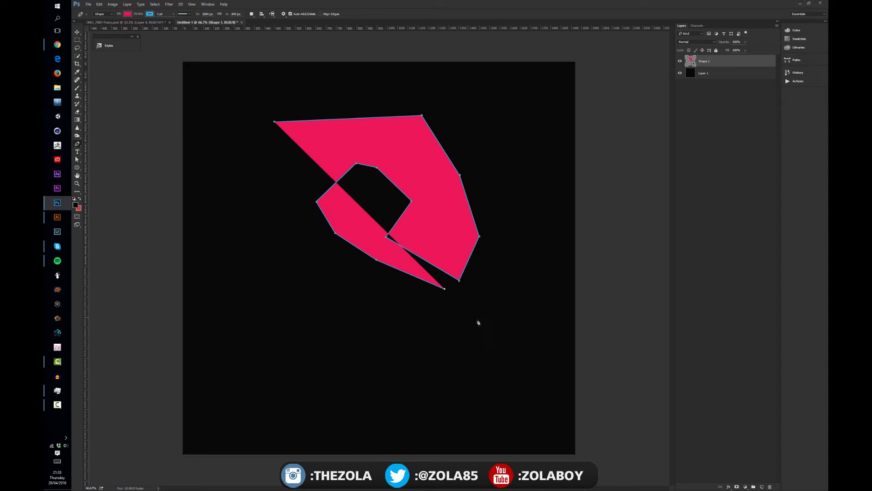
left_click(478, 318)
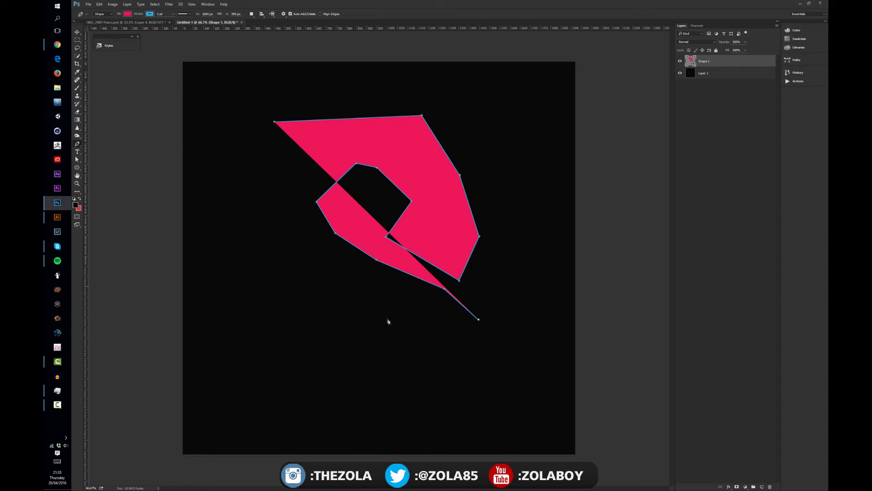
left_click(420, 350)
left_click(323, 328)
left_click(252, 235)
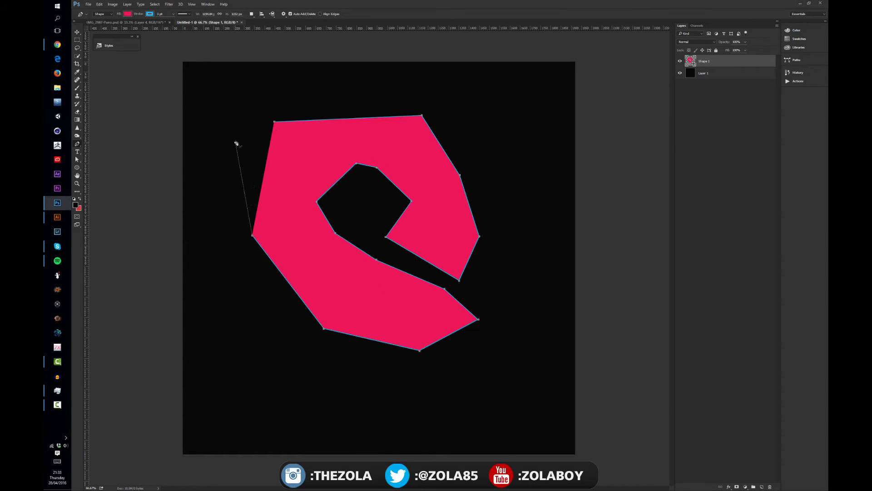
left_click(236, 142)
left_click(274, 122)
Thicken the polygon's blue stroke and set its fill to none after trying a black-to-white gradient.
key("a")
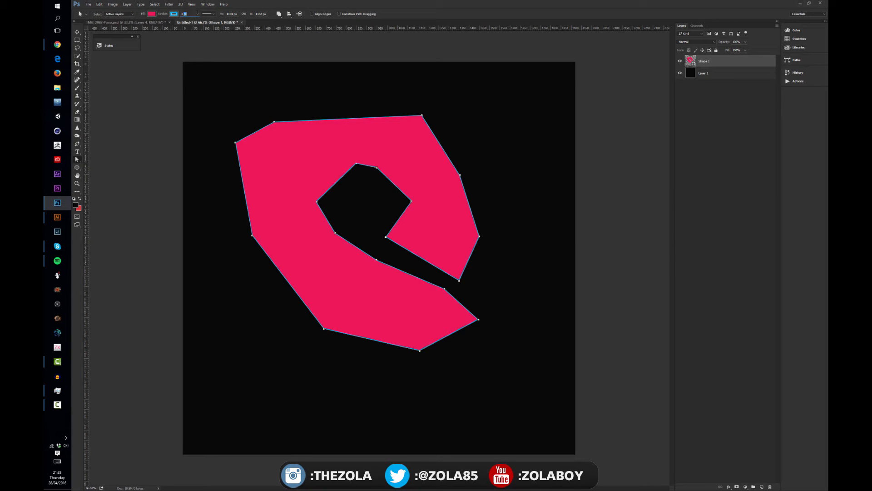
left_click_drag(197, 14, 203, 22)
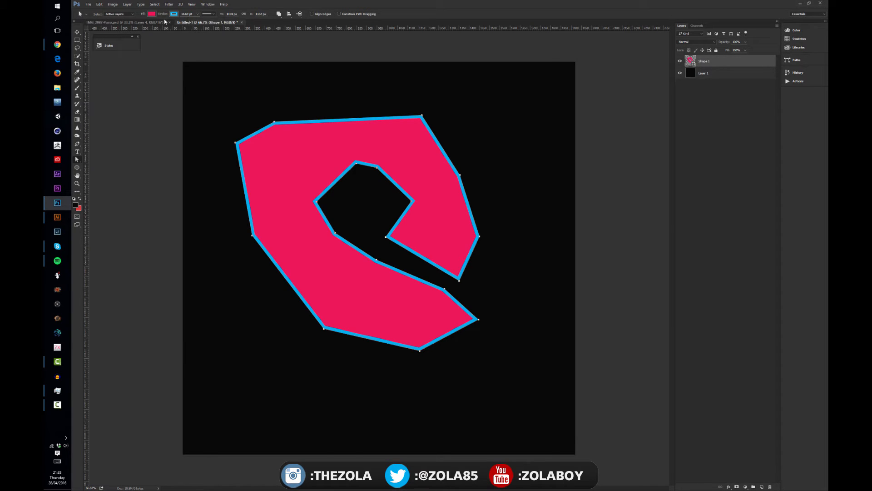
left_click(153, 15)
left_click(150, 27)
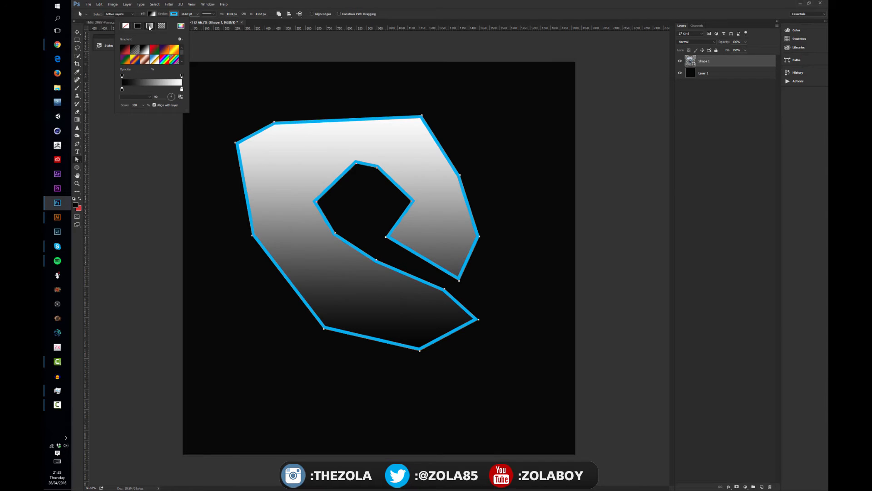
left_click(125, 26)
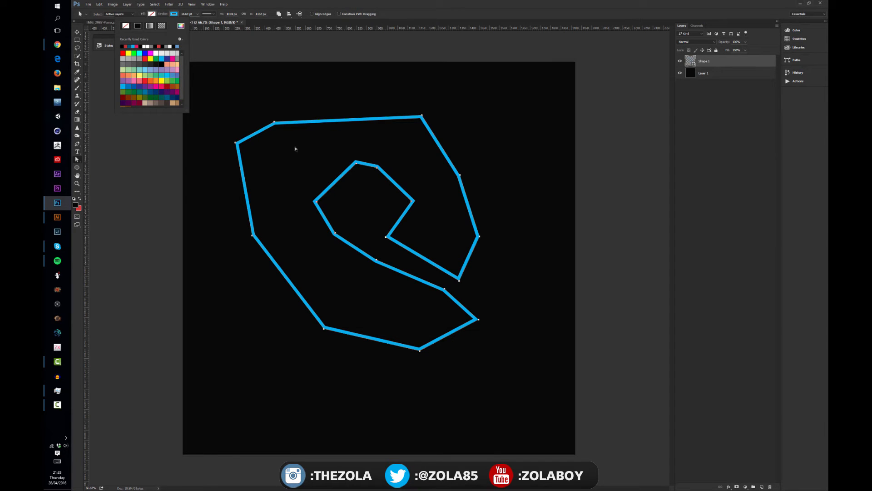
left_click(83, 29)
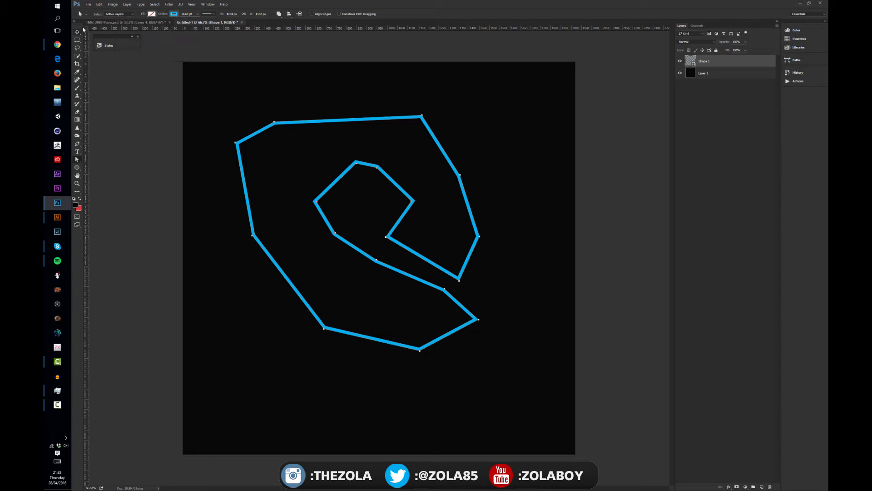
Set the Ellipse tool to Path mode and delete the outlined polygon.
left_click(78, 168)
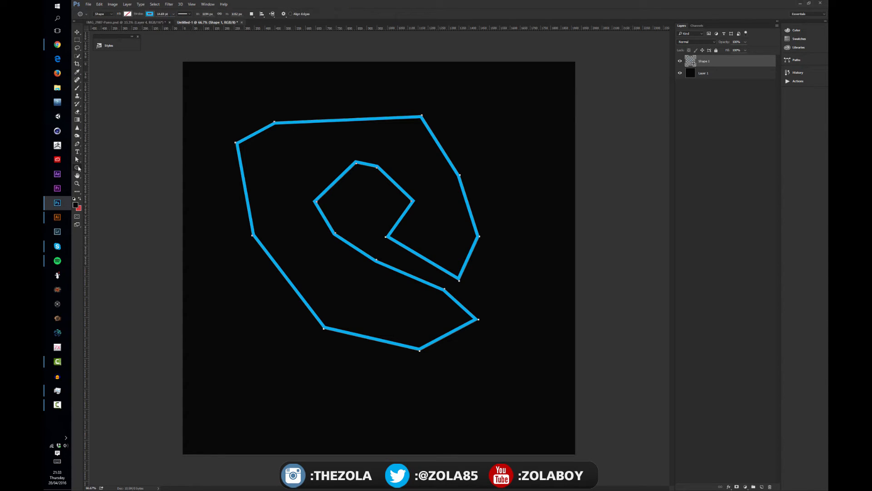
left_click(104, 14)
left_click(102, 24)
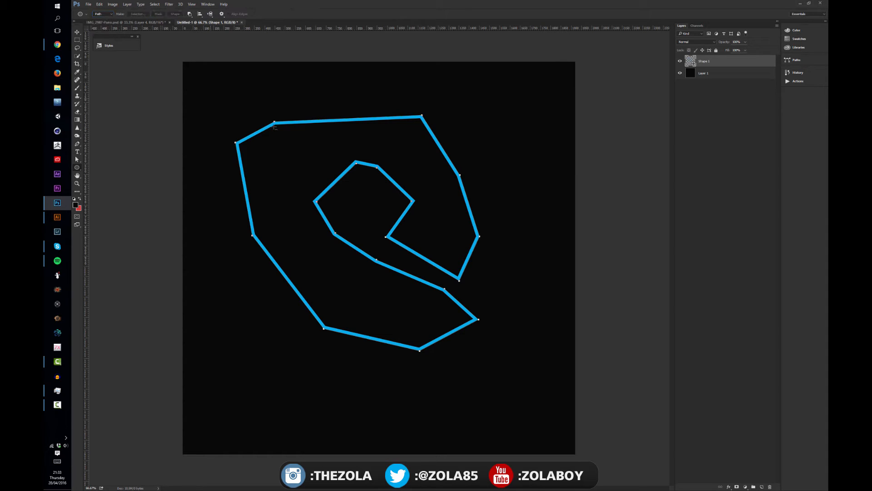
key("Delete")
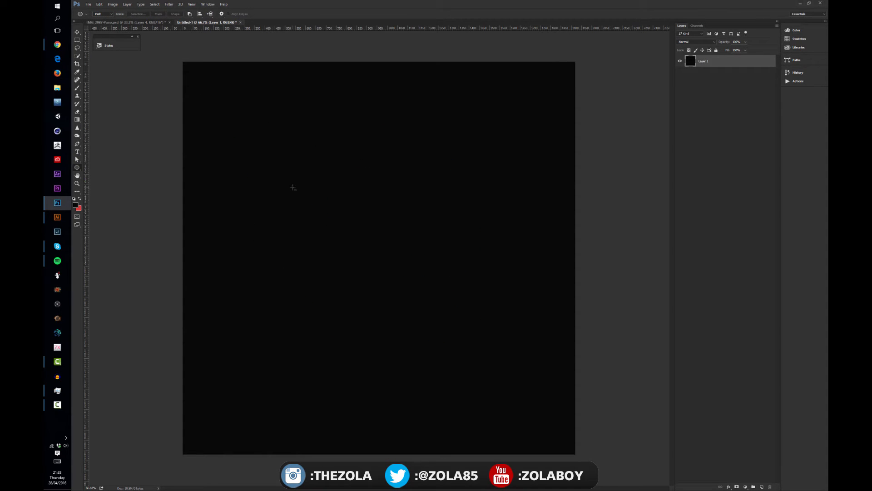
Draw a large closed four-point path across the canvas with the Pen tool in Path mode.
key("p")
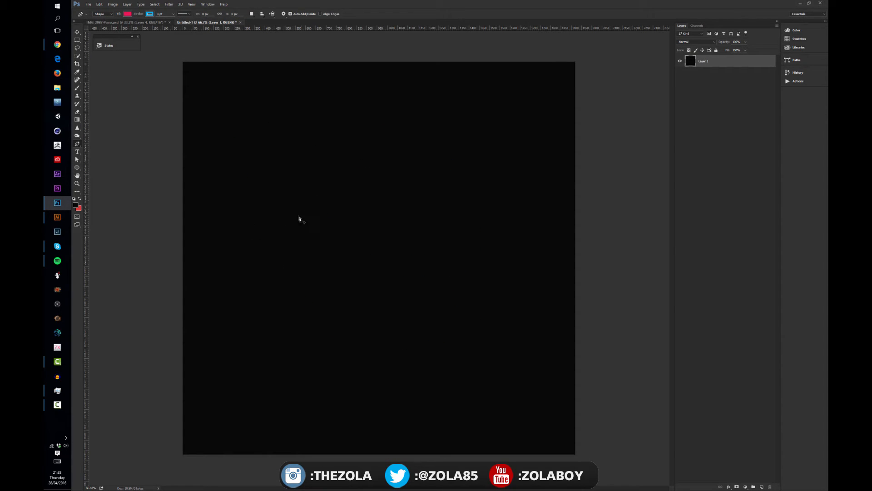
left_click(254, 241)
key("ctrl+z")
left_click(109, 16)
left_click(105, 24)
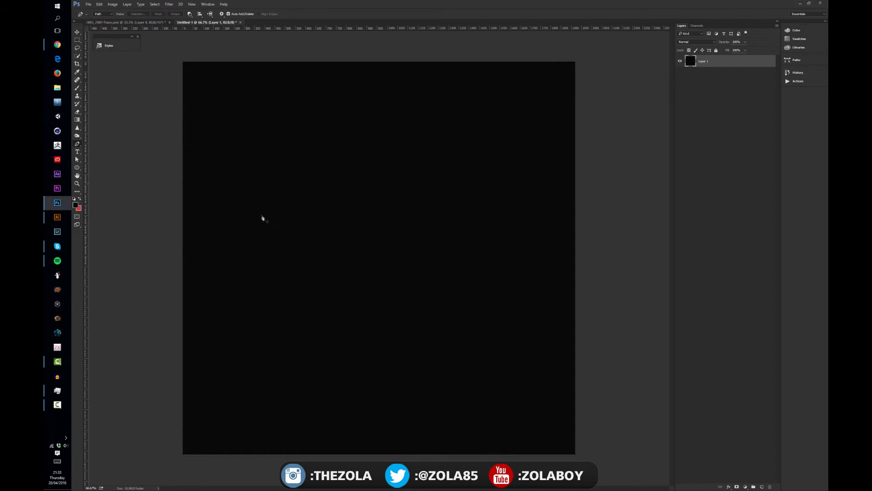
left_click(260, 231)
left_click(392, 112)
left_click(545, 251)
left_click(371, 357)
left_click(260, 232)
Reshape the path by moving its left corner up and outward and its top corner slightly right and down.
key("a")
left_click_drag(308, 242, 250, 209)
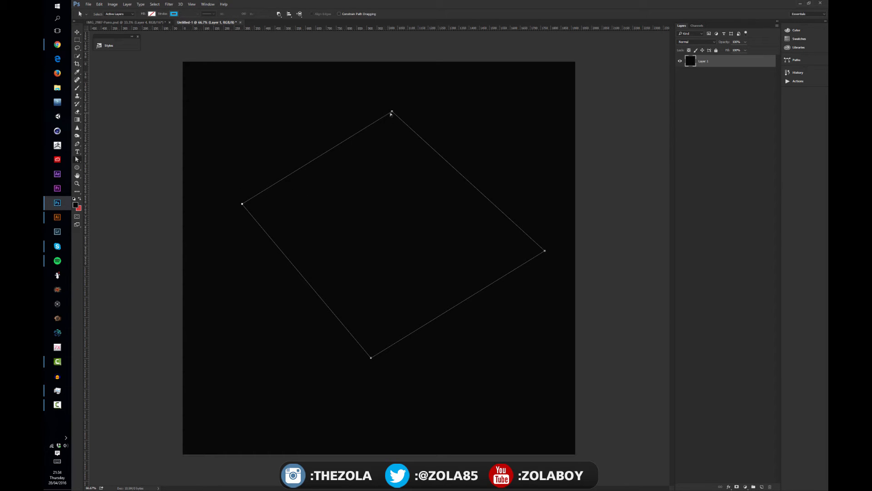
left_click_drag(392, 111, 400, 115)
Look through the commands available for the path with the Pen tool, and delete the path.
key("p")
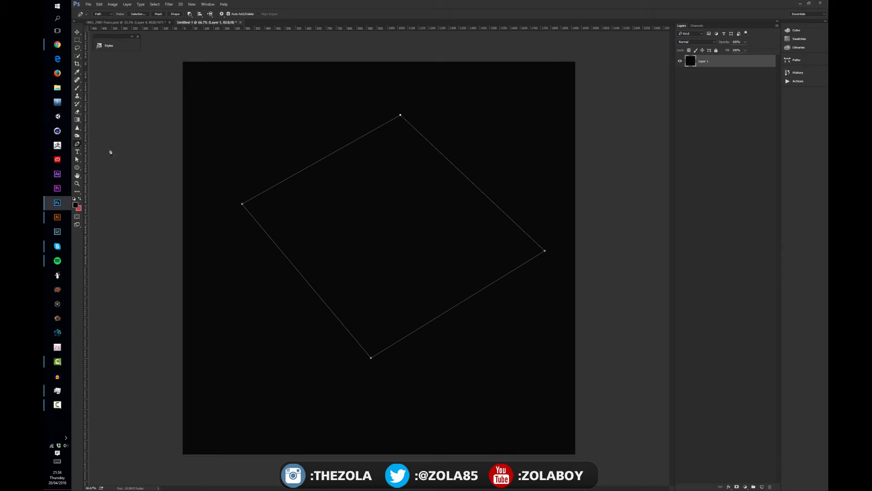
right_click(285, 186)
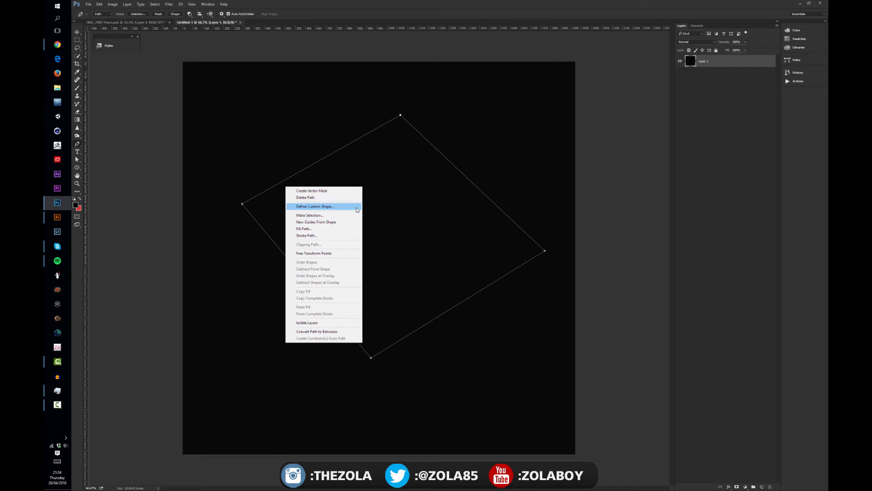
left_click(392, 205)
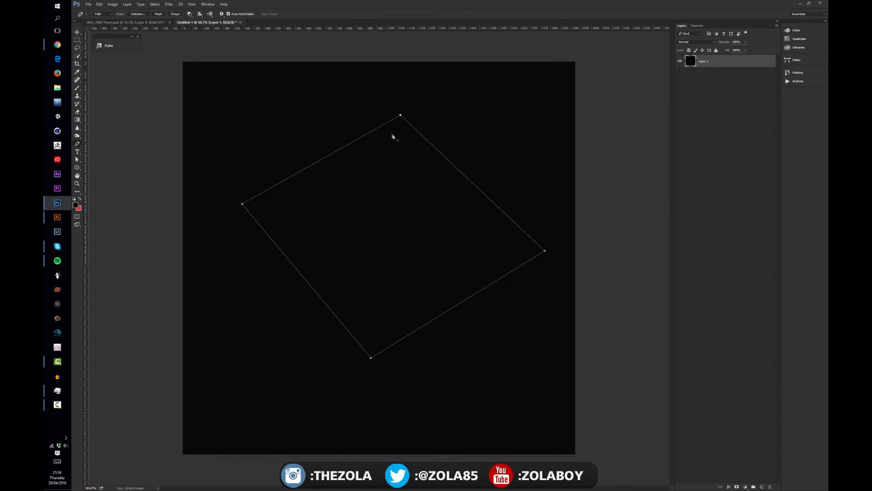
key("Delete")
key("Delete")
Draw a pink circle about 880 px across with the Ellipse tool in Shape mode and move it slightly up and left.
left_click(79, 168)
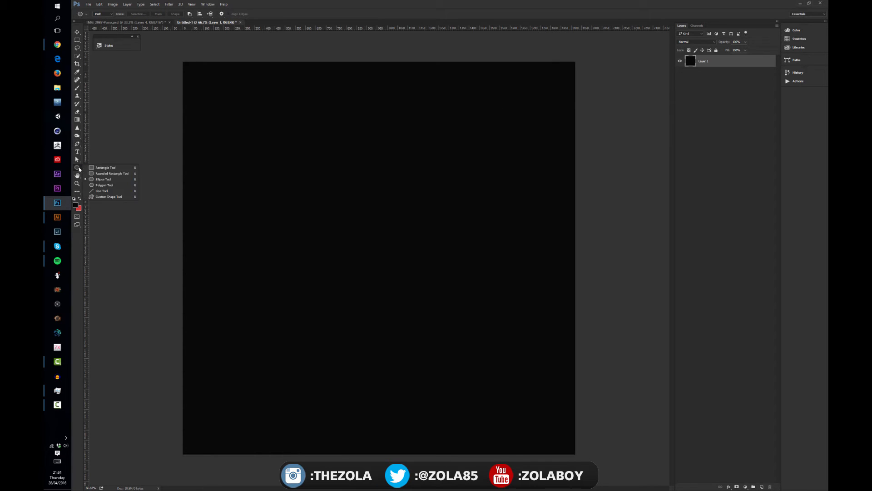
left_click(104, 180)
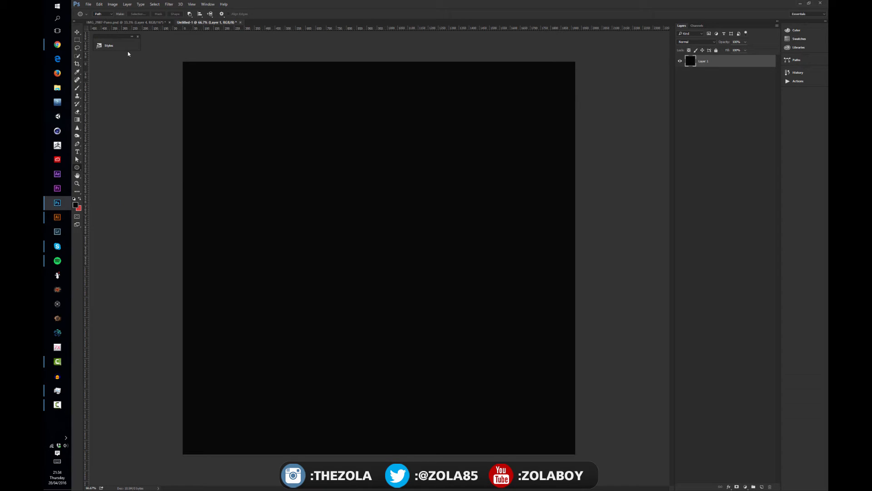
key("alt+Tab")
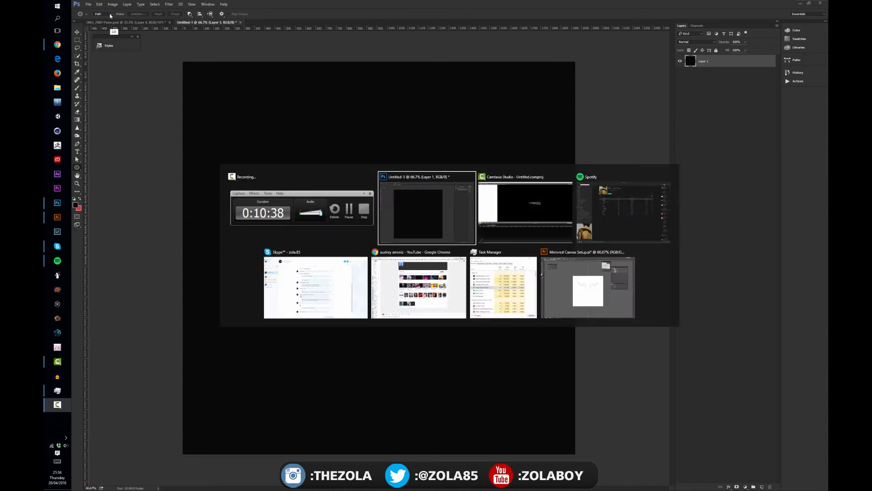
left_click(111, 16)
left_click(104, 21)
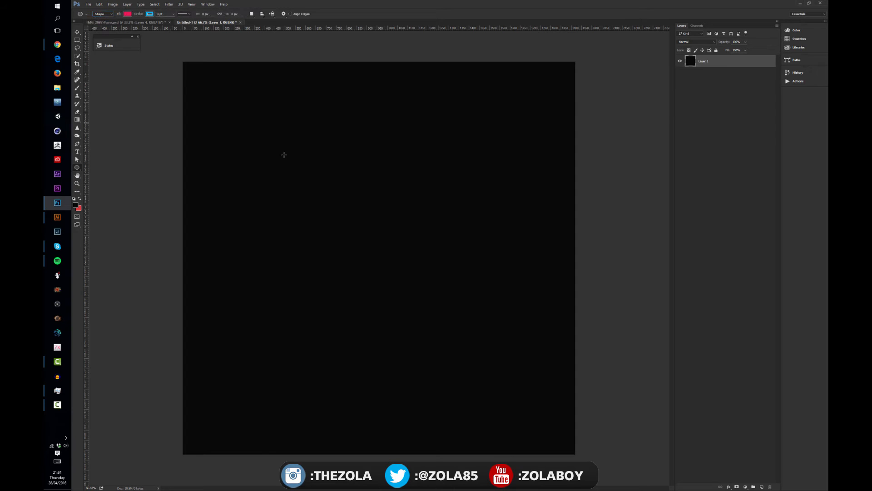
left_click_drag(270, 127, 451, 308)
key("v")
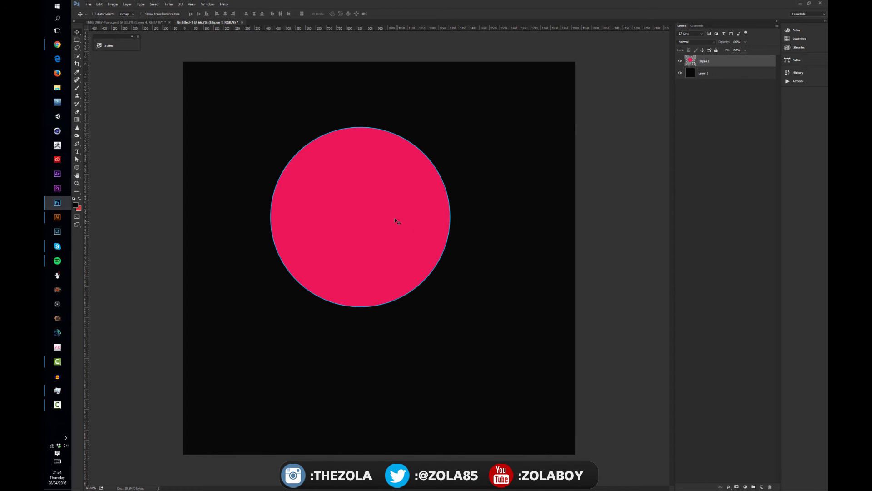
left_click_drag(342, 213, 321, 194)
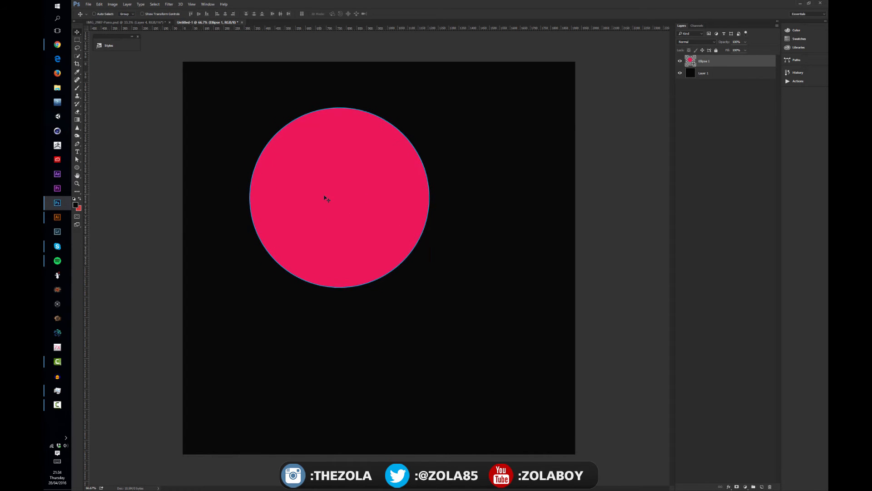
Draw a small triangle to the right of the circle using the Polygon tool with 3 sides.
left_click_drag(78, 167, 94, 176)
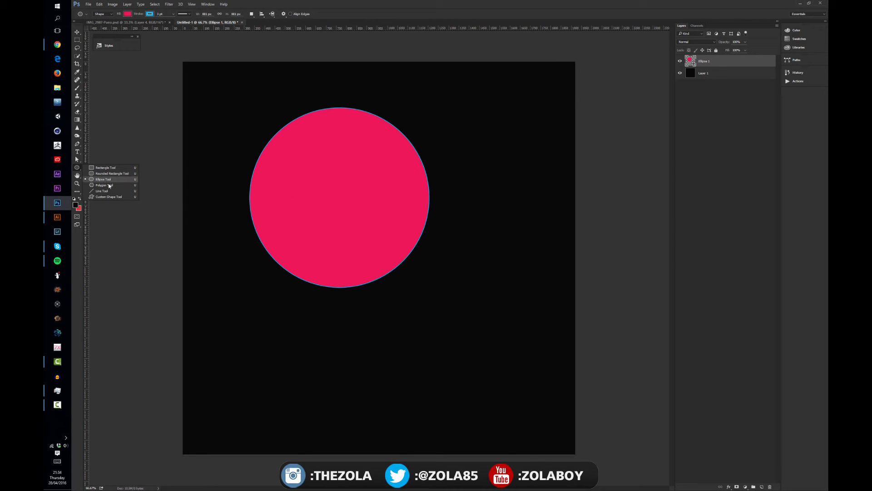
left_click(103, 185)
left_click_drag(458, 172, 425, 217)
key("ctrl+z")
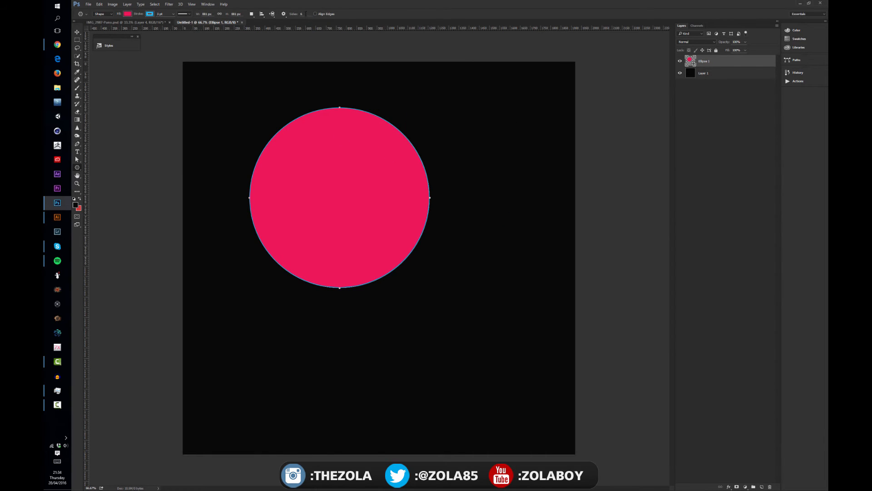
left_click(302, 14)
left_click_drag(529, 162, 482, 172)
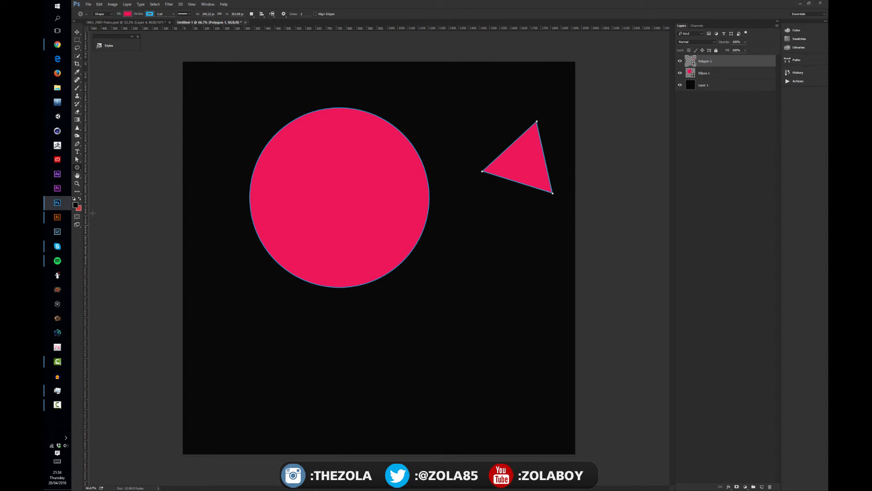
Draw a small copyright symbol below the circle with the Custom Shape tool.
right_click(77, 167)
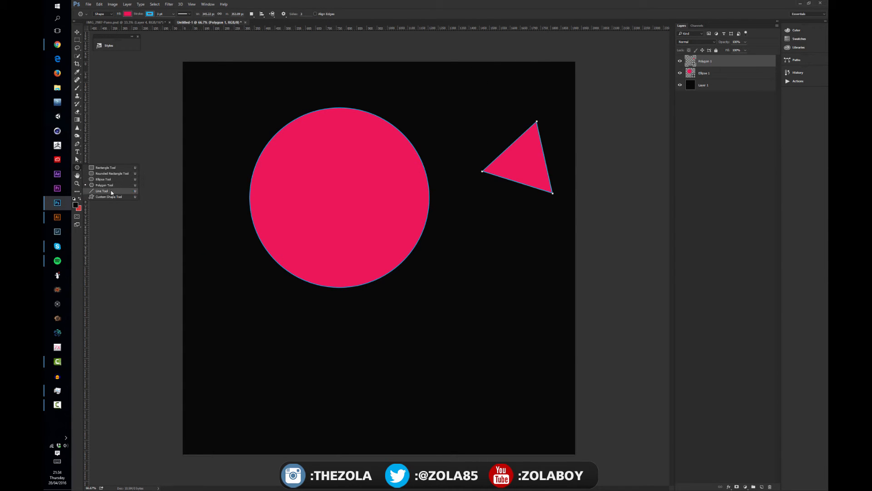
left_click(110, 197)
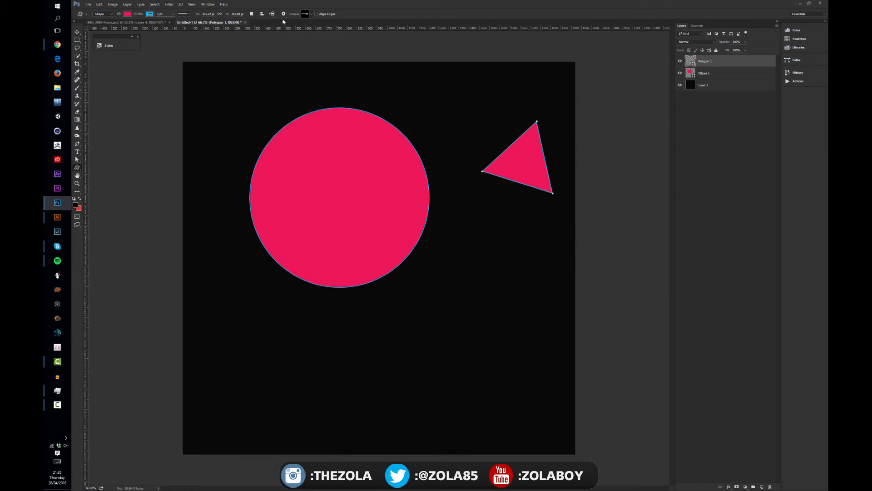
left_click(312, 14)
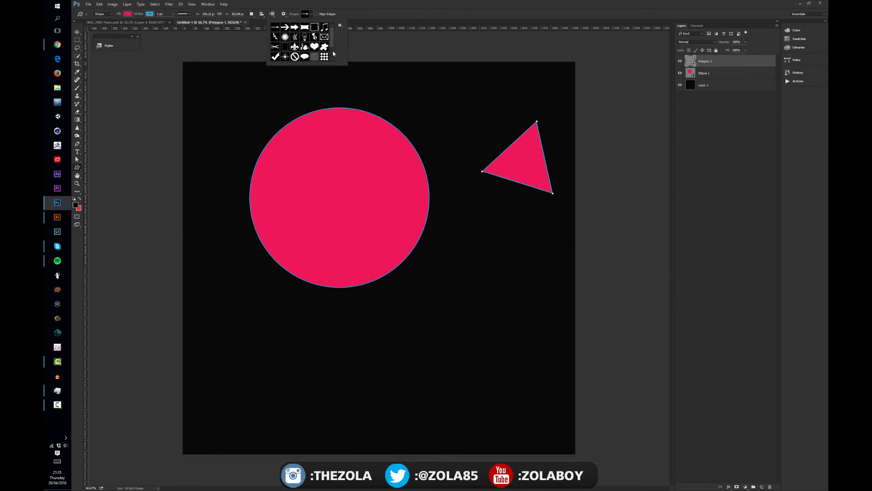
left_click_drag(347, 65, 406, 90)
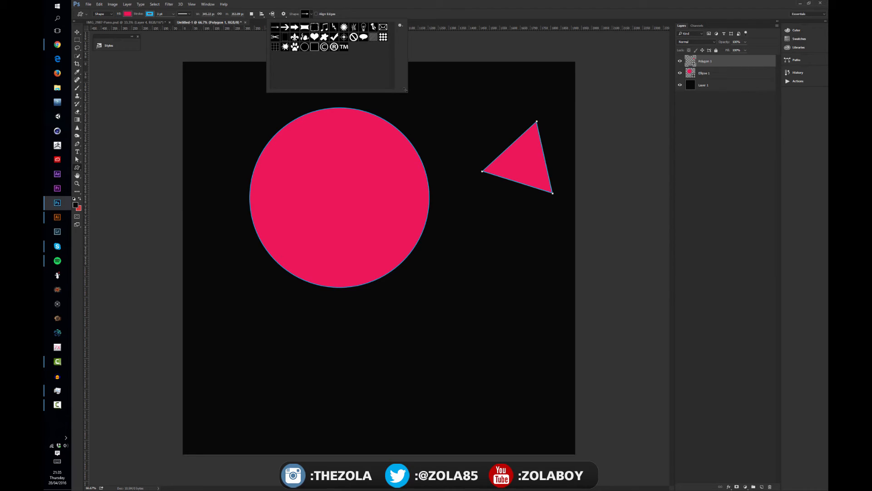
left_click(324, 47)
left_click(449, 326)
mouse_move(432, 308)
left_mouse_down()
mouse_move(411, 334)
mouse_move(400, 372)
mouse_move(421, 364)
mouse_move(402, 364)
left_mouse_up()
key("v")
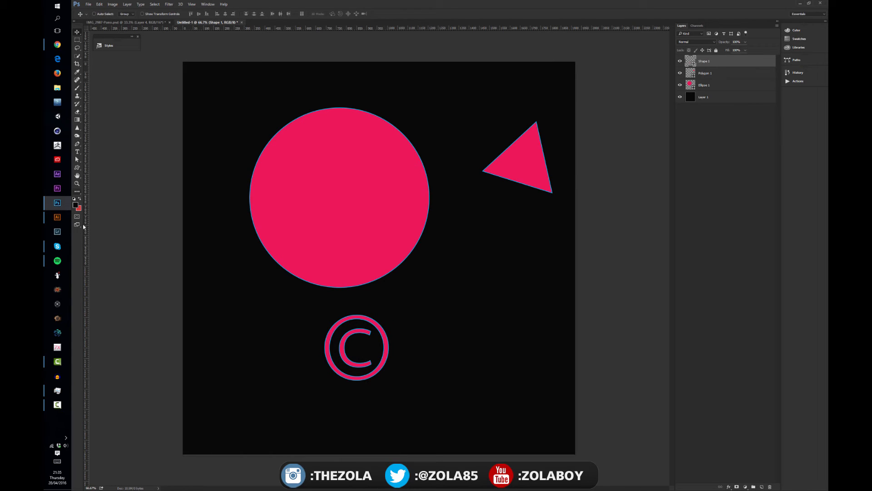
Replace the Custom Shape tool's current shapes with the complete All shape library.
right_click(83, 171)
left_click(107, 197)
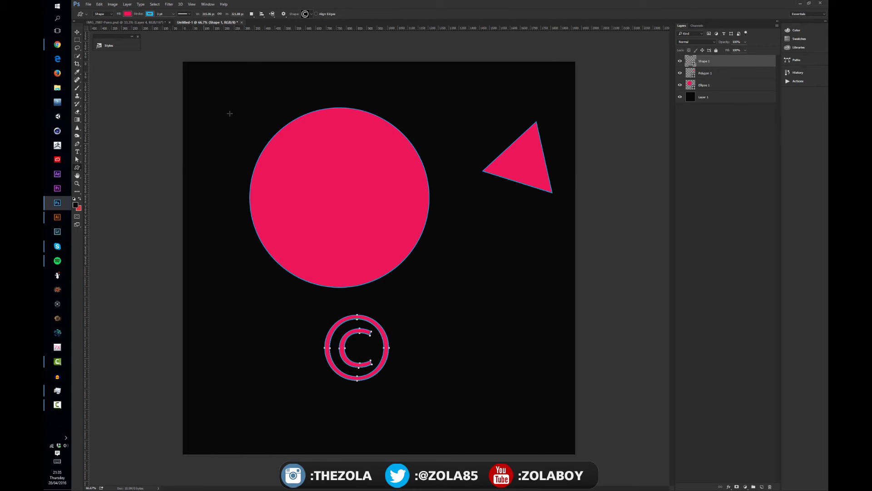
left_click(311, 14)
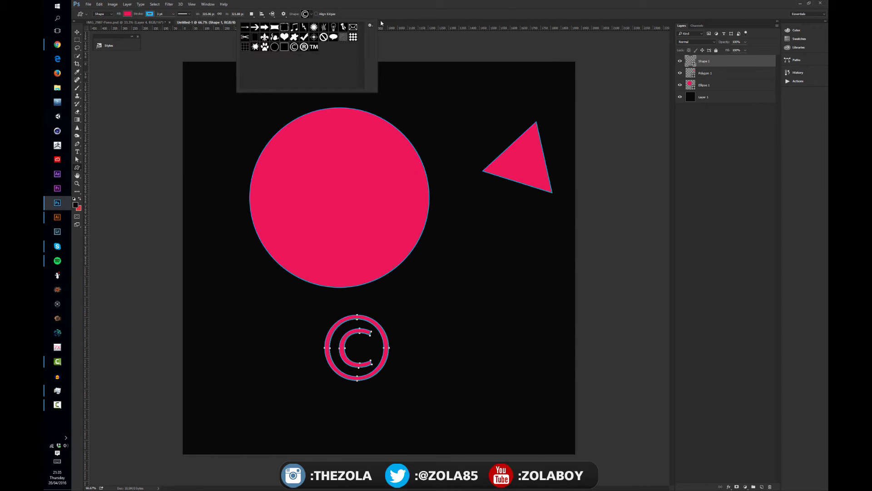
left_click(370, 25)
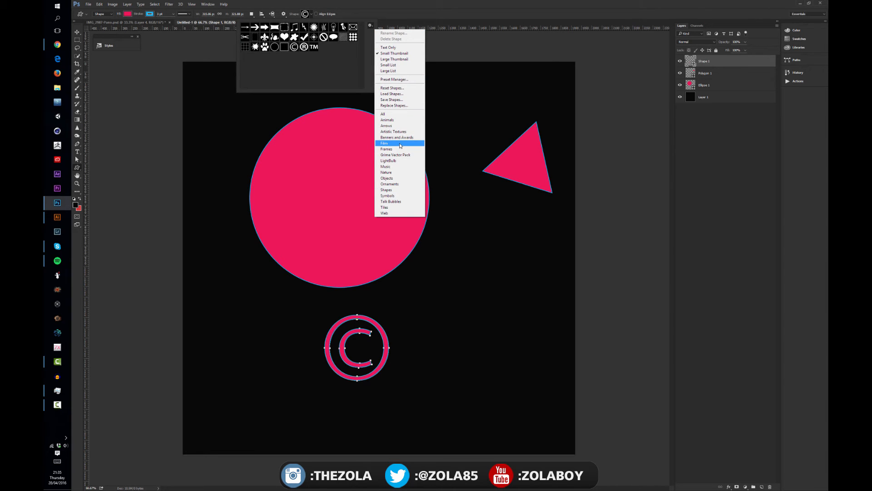
left_click(383, 114)
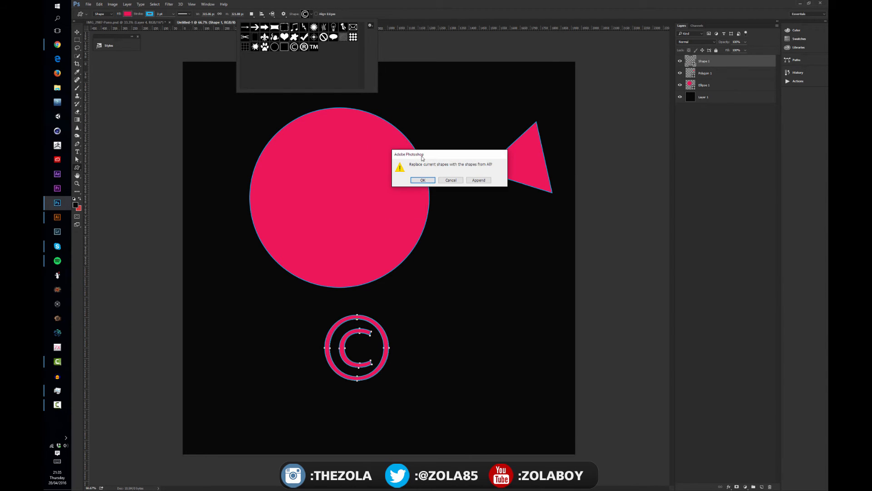
left_click(422, 180)
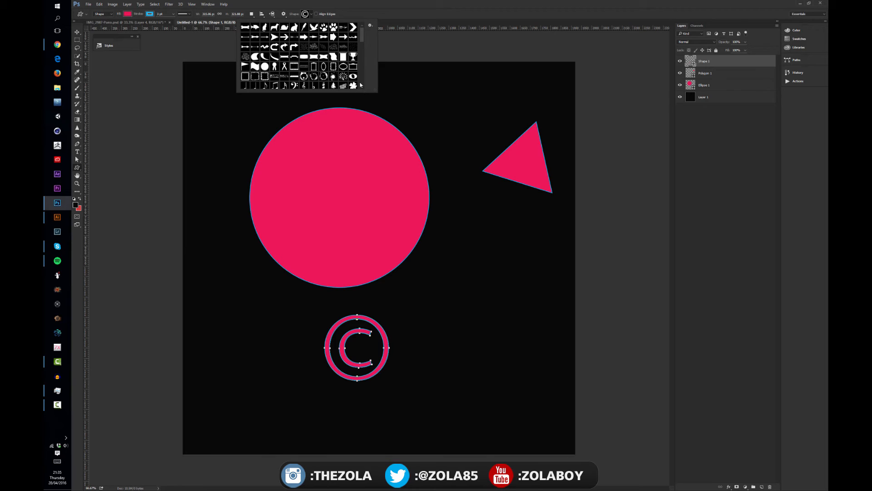
Draw a small tiled diamond grid between the circle's lower edge and the copyright symbol with the Custom Shape tool.
left_click_drag(362, 38, 359, 82)
left_click(259, 64)
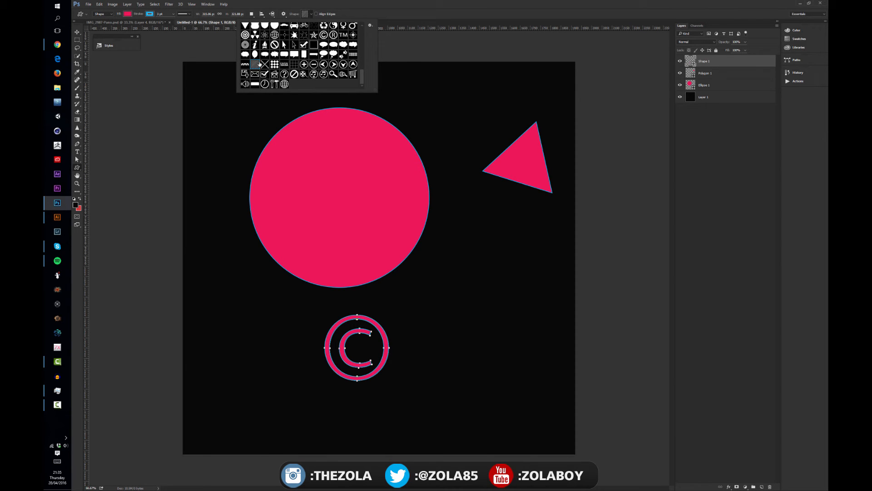
left_click(274, 64)
left_click(459, 244)
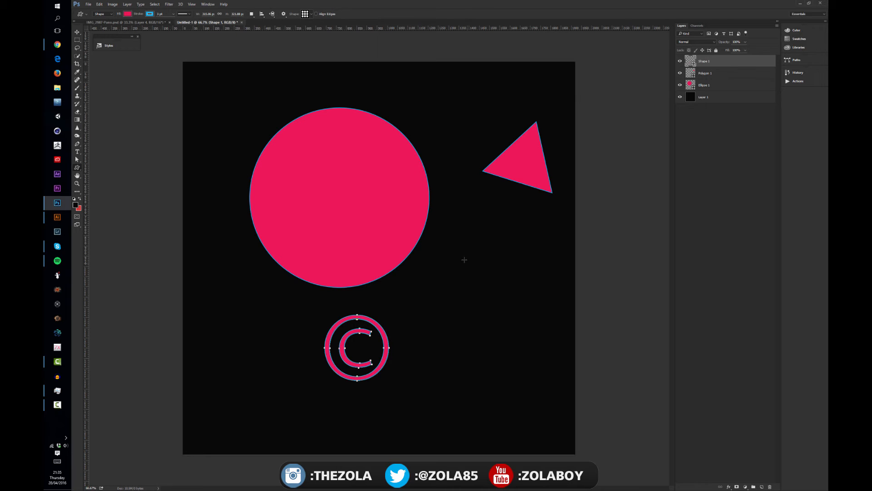
left_click_drag(463, 257, 271, 332)
Delete all four shape layers, keeping only the black Layer 1.
key("a")
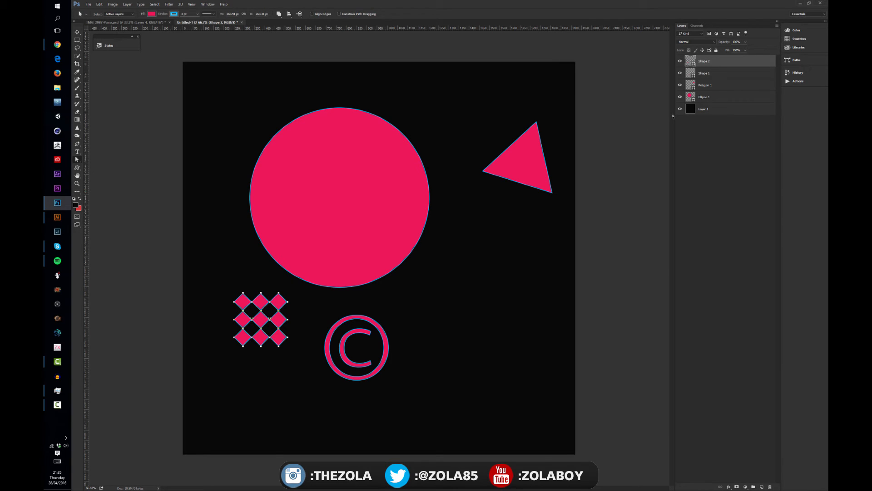
left_click(708, 96)
left_click(713, 65, "shift")
key("Delete")
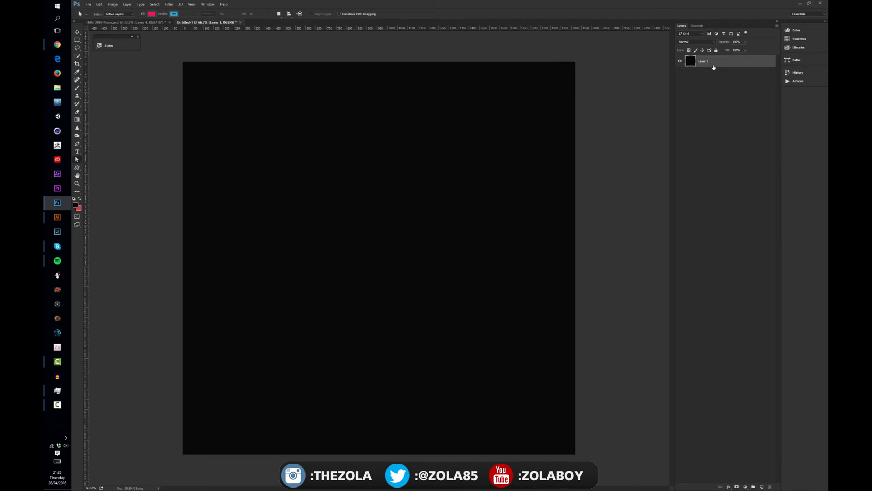
Draw a closed, irregular five-sided path on a new empty layer with the Pen tool in Path mode.
key("p")
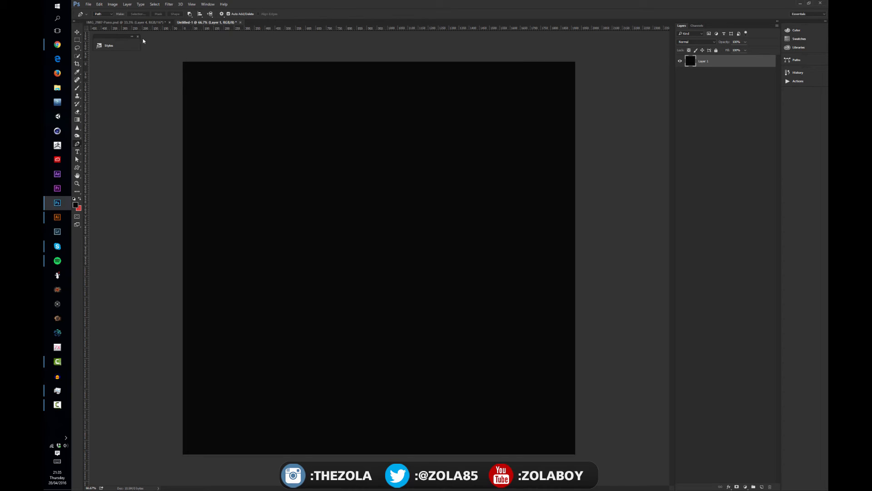
left_click(268, 198)
key("ctrl+z")
key("ctrl+shift+alt+n")
left_click(271, 206)
left_click(369, 358)
left_click(475, 238)
left_click(413, 140)
left_click(326, 102)
left_click(270, 206)
left_click_drag(119, 40, 121, 43)
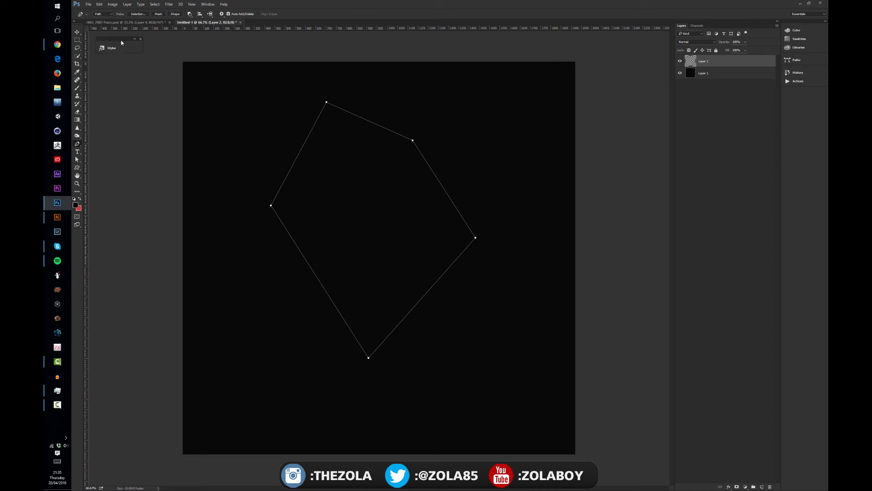
Convert the path into a new anti-aliased selection, and revert to the path.
left_click(137, 14)
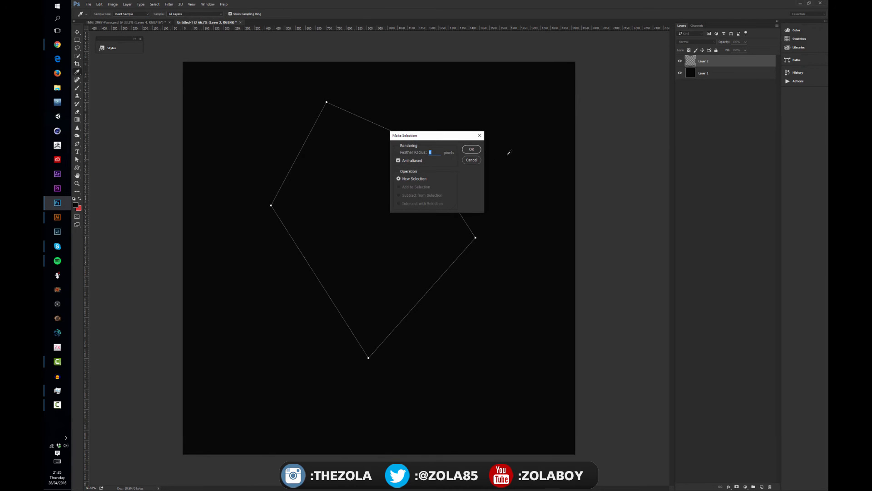
left_click(472, 149)
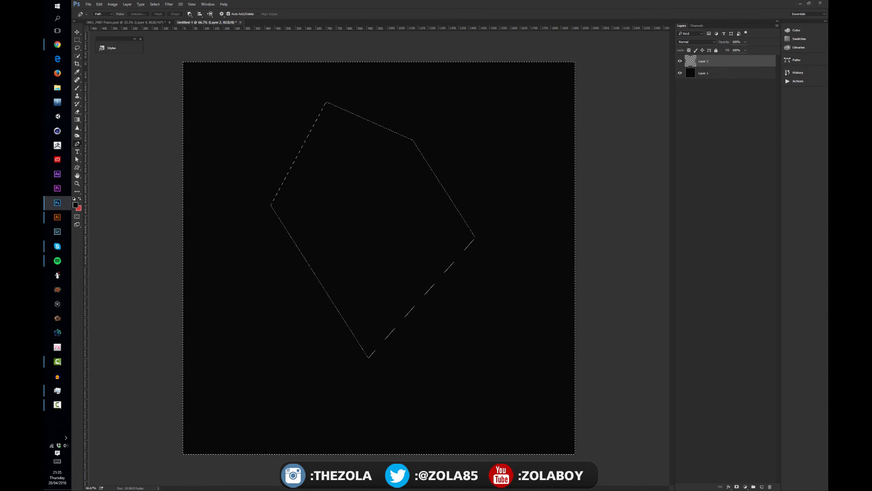
key("ctrl+d")
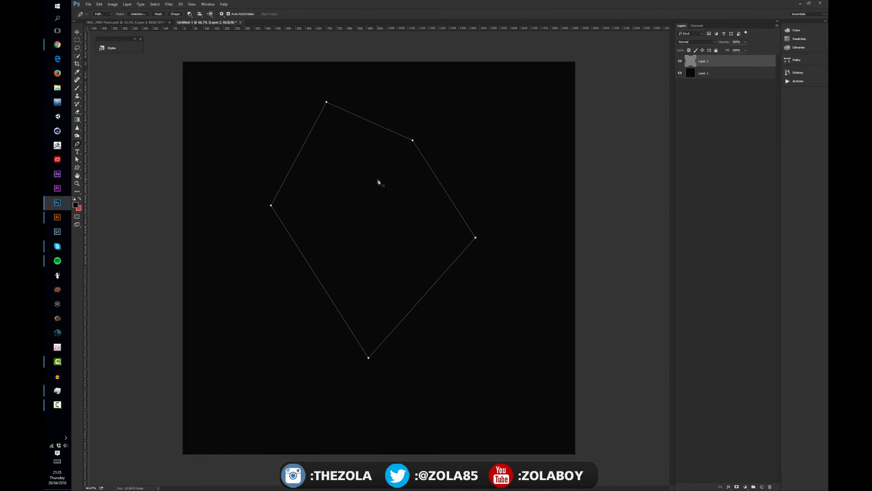
Load the path as a selection, invert it and fill the five-sided area on Layer 2 with red.
key("ctrl+Return")
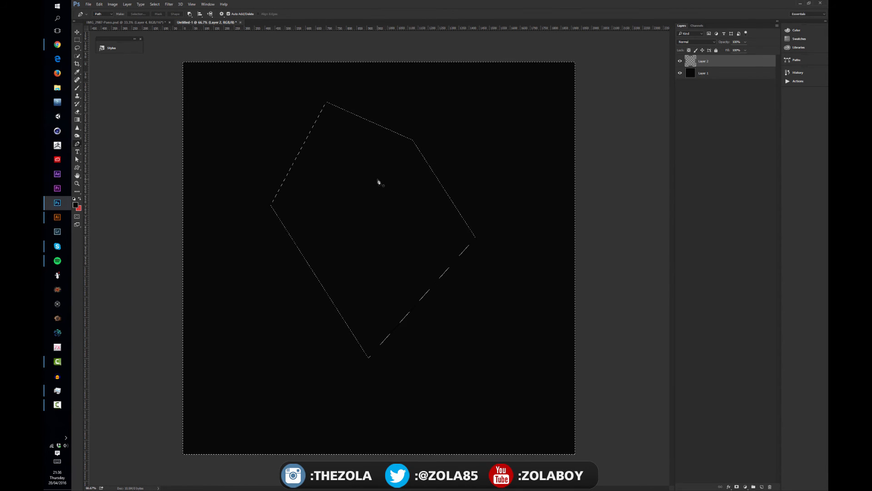
key("ctrl+shift+i")
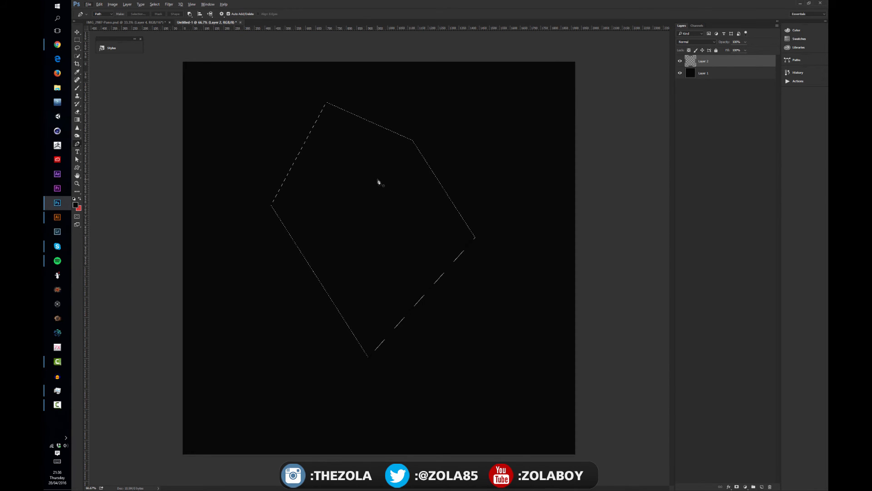
key("x")
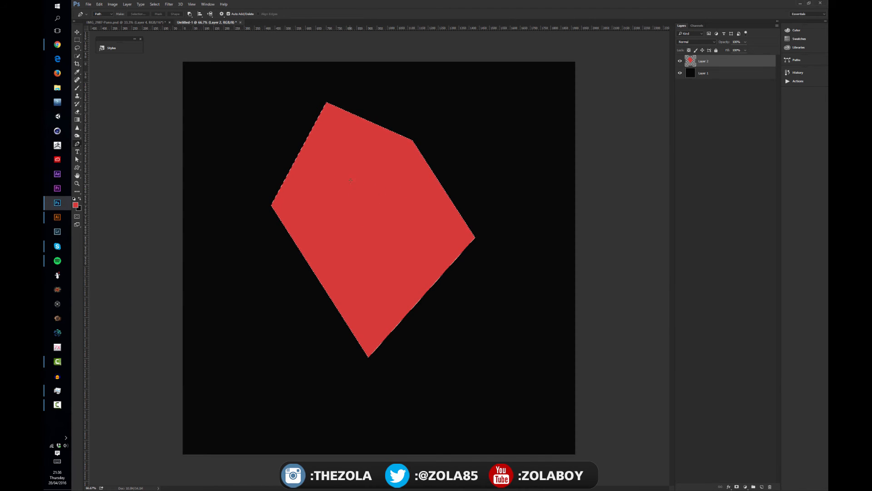
Apply a blue, pink and yellow gradient preset vertically down the selected five-sided area.
key("g")
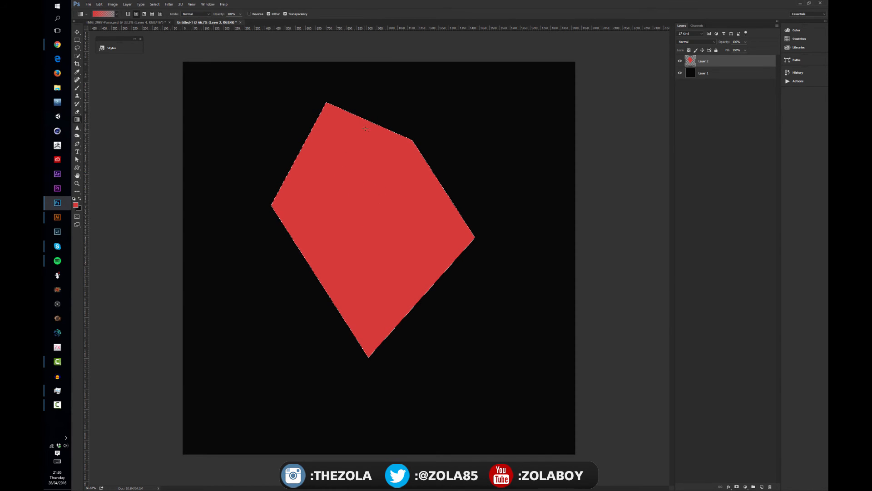
left_click(107, 14)
left_click(180, 235)
left_click(258, 210)
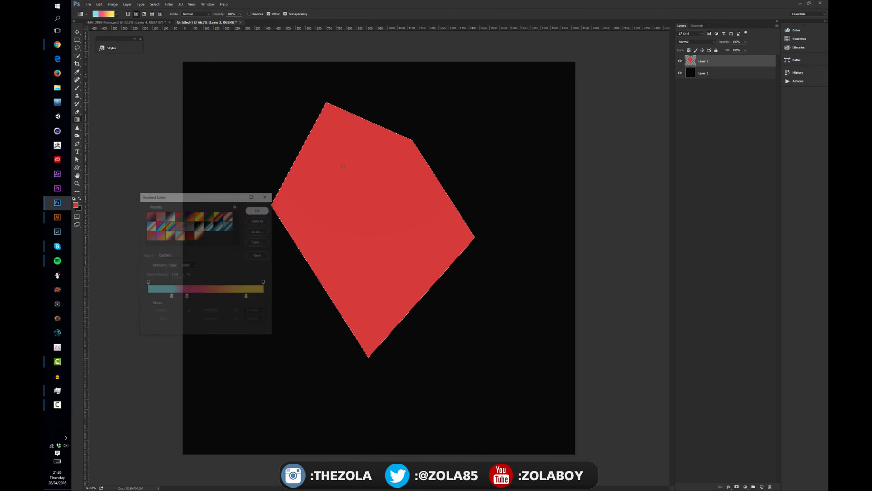
left_click_drag(363, 150, 366, 305)
Undo the gradient, the red fill and the selection to return to the path.
key("ctrl+z")
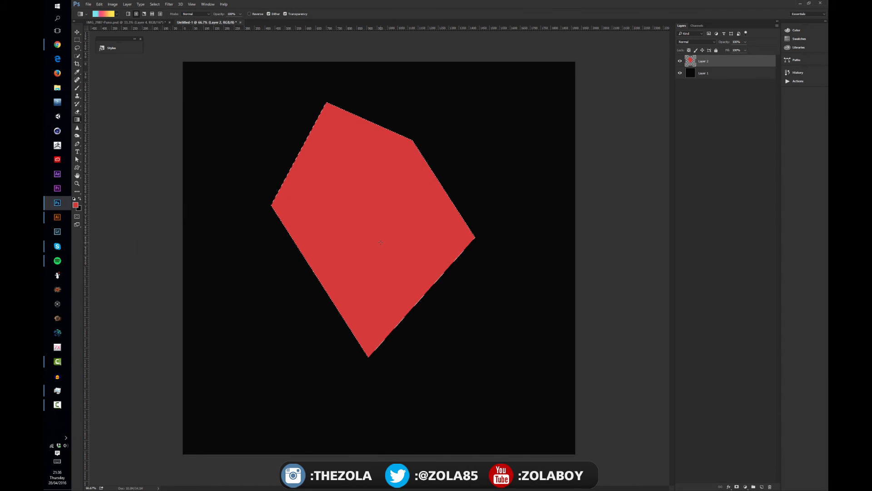
key("ctrl+alt+z")
key("ctrl+alt+z")
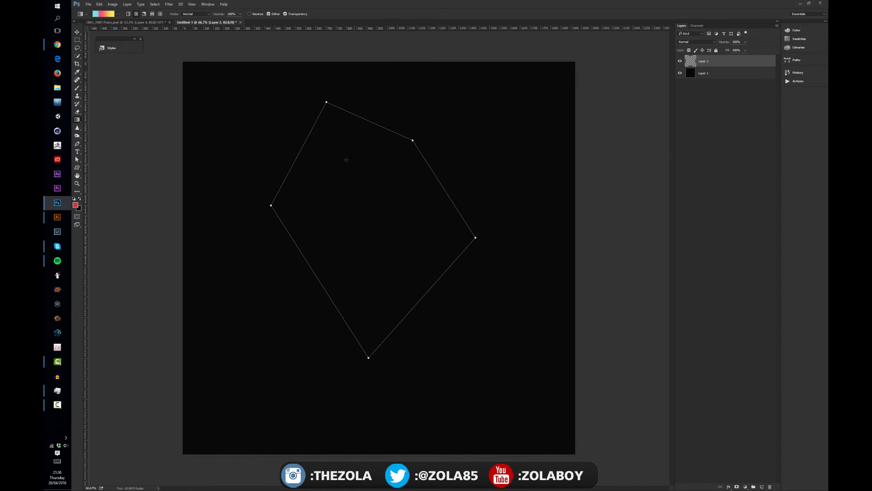
Create a vector mask on Layer 1 from the five-sided path.
key("p")
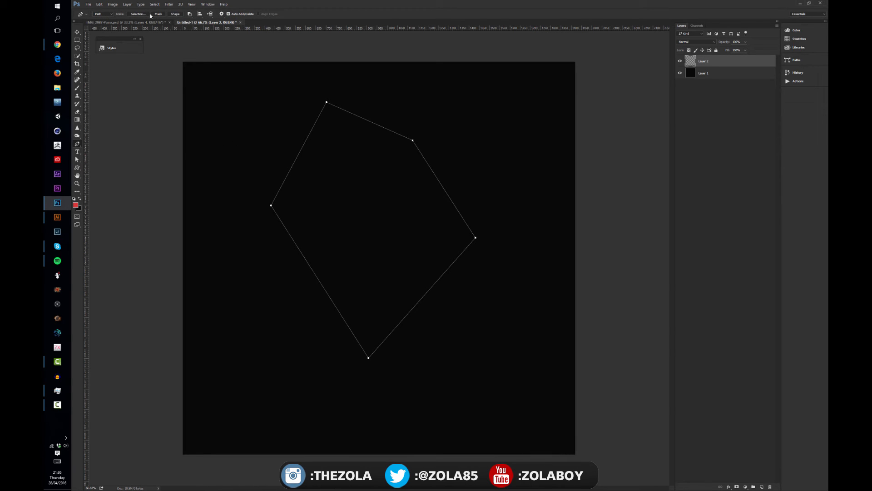
left_click(718, 71)
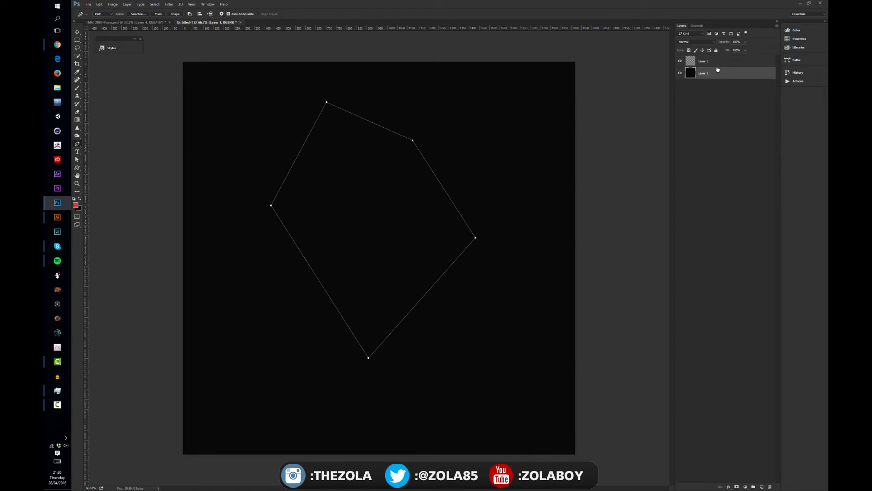
left_click(158, 14)
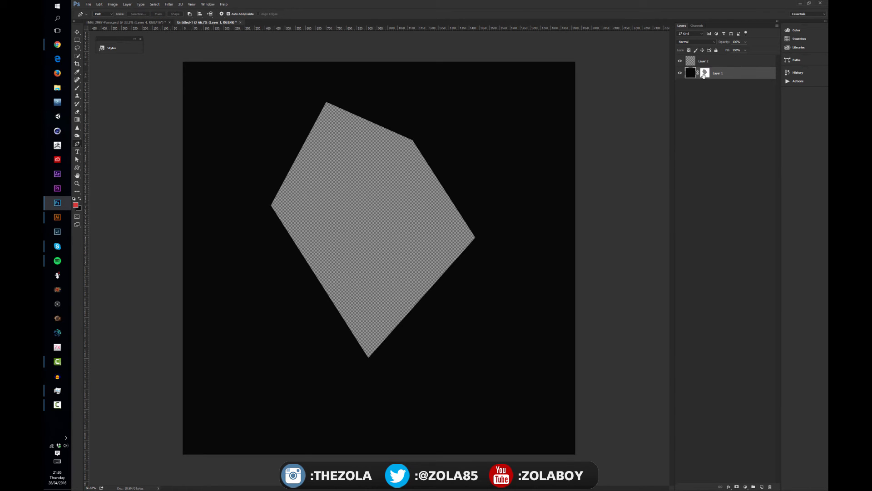
Reshape the vector mask by moving its two upper corner points and its left corner point outward.
key("a")
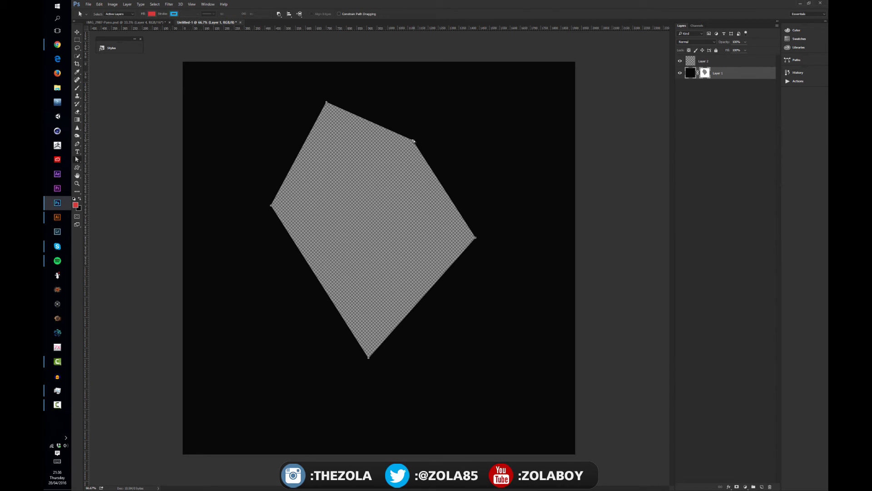
left_click_drag(412, 141, 437, 130)
left_click_drag(326, 102, 272, 119)
left_click_drag(271, 207, 235, 229)
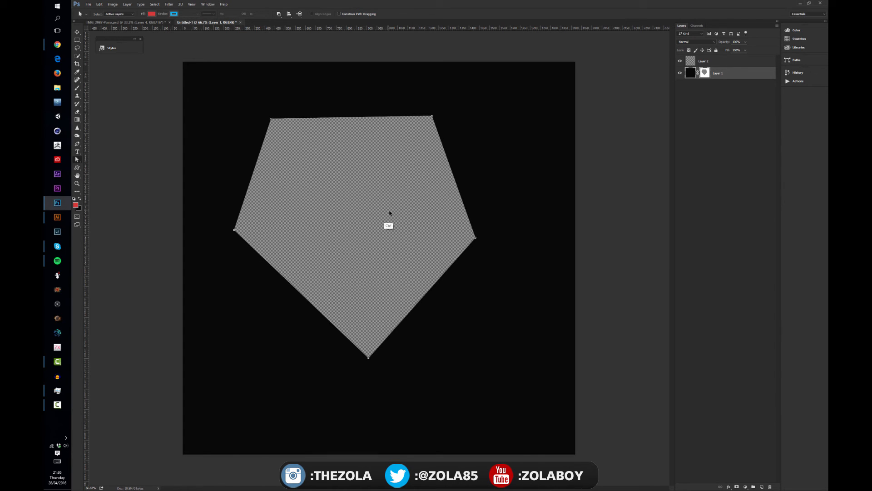
Undo the point moves and the vector mask on Layer 1.
key("ctrl+z")
key("ctrl+z")
key("ctrl+alt+z")
key("ctrl+alt+z")
key("ctrl+alt+z")
key("ctrl+alt+z")
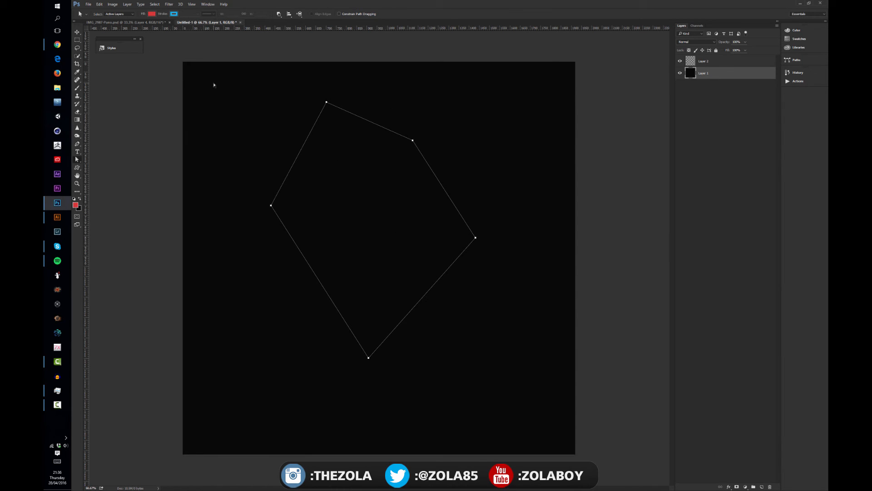
Convert the path into a red shape layer with the Pen tool's Shape option, and undo it.
key("p")
left_click(175, 14)
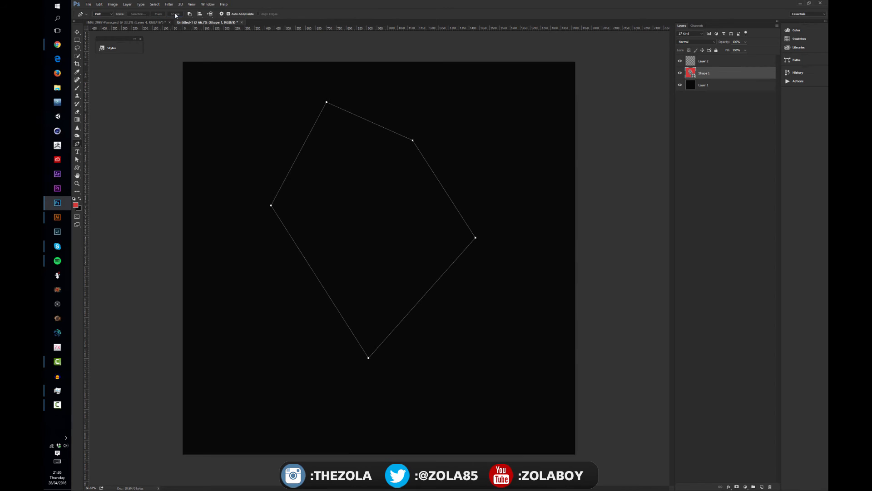
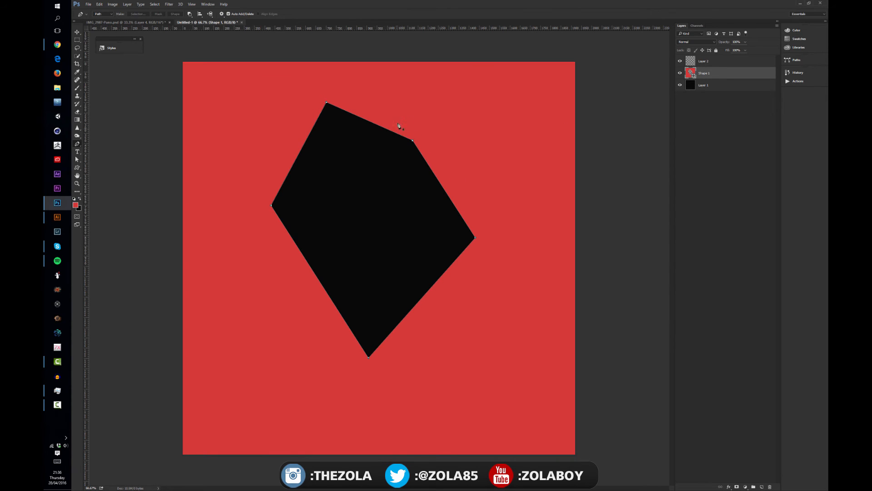
key("ctrl+z")
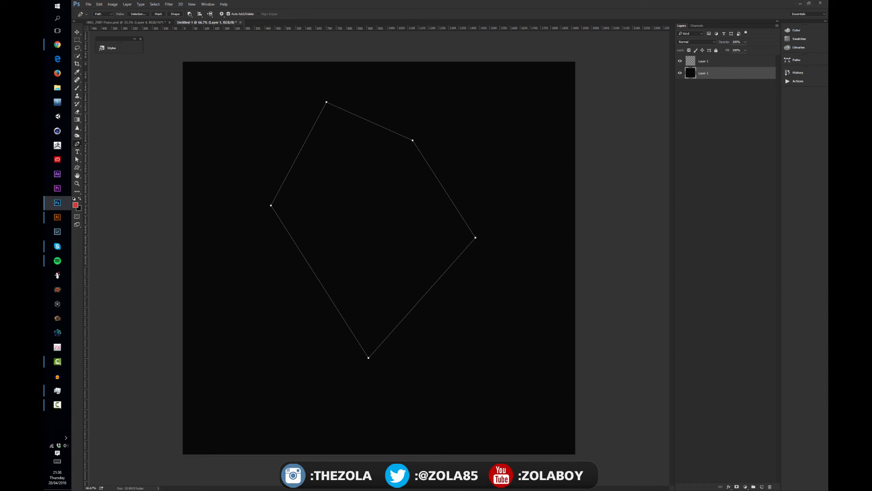
Choose the hard round brush preset with a tapered stroke for the Brush tool, and move the brush settings clear of the path.
mouse_move(827, 68)
left_mouse_down()
mouse_move(749, 78)
mouse_move(553, 66)
left_mouse_up()
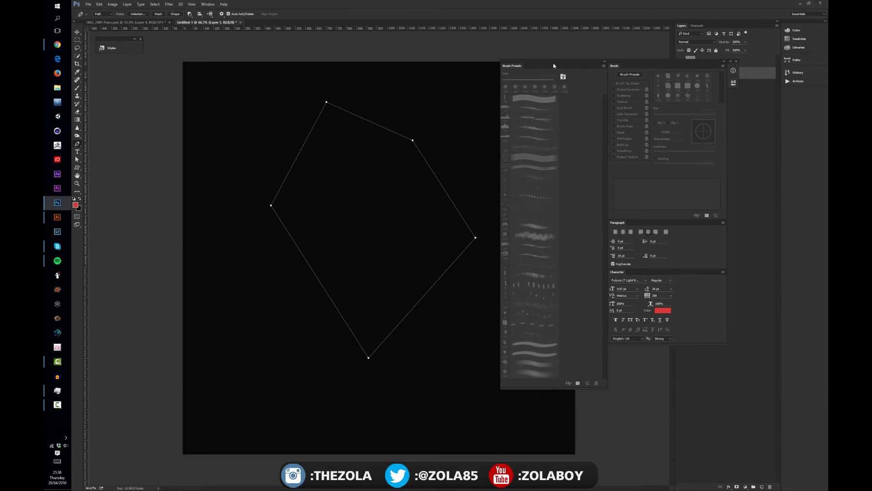
key("b")
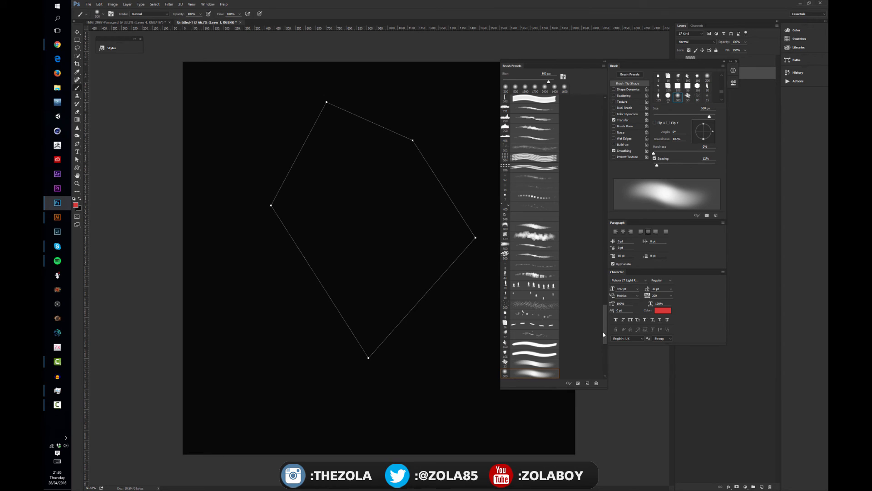
left_click_drag(603, 335, 613, 372)
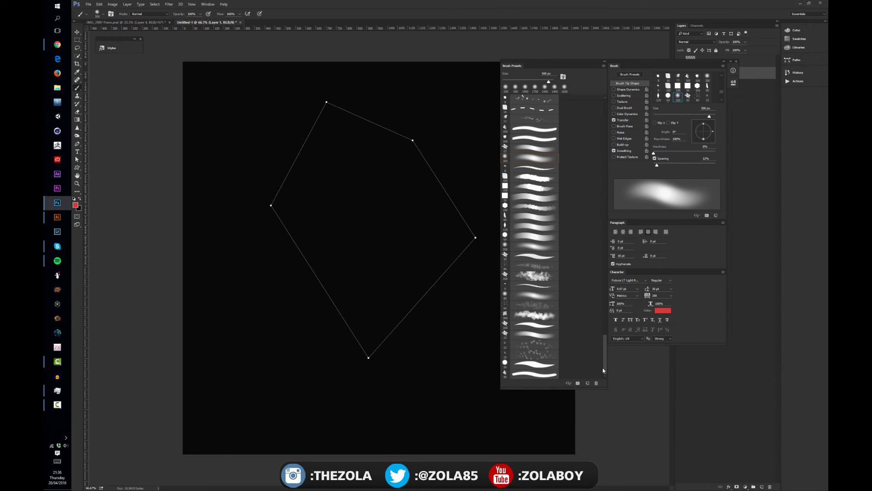
left_click(540, 364)
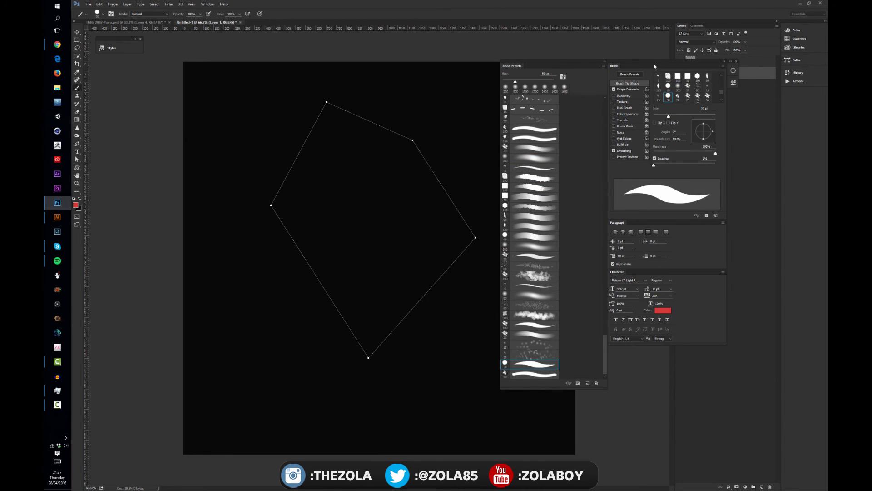
left_click_drag(654, 66, 692, 98)
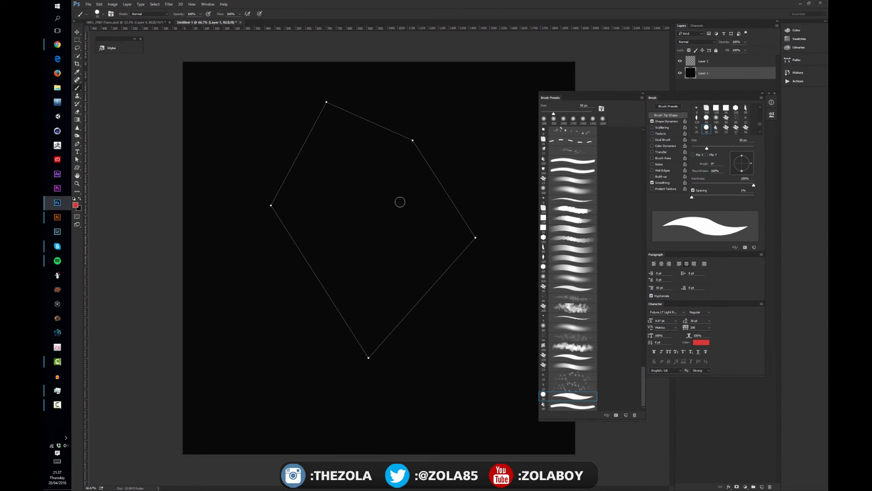
Reduce the tapered hard round brush's size to 9 px.
key("bracketleft")
key("bracketleft")
key("bracketleft")
key("bracketleft")
key("bracketleft")
key("bracketleft")
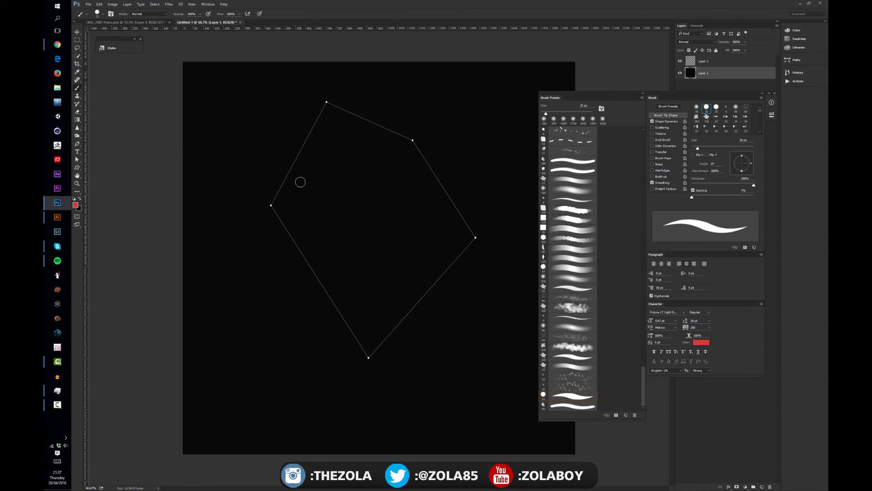
key("bracketleft")
key("bracketleft")
key("bracketleft")
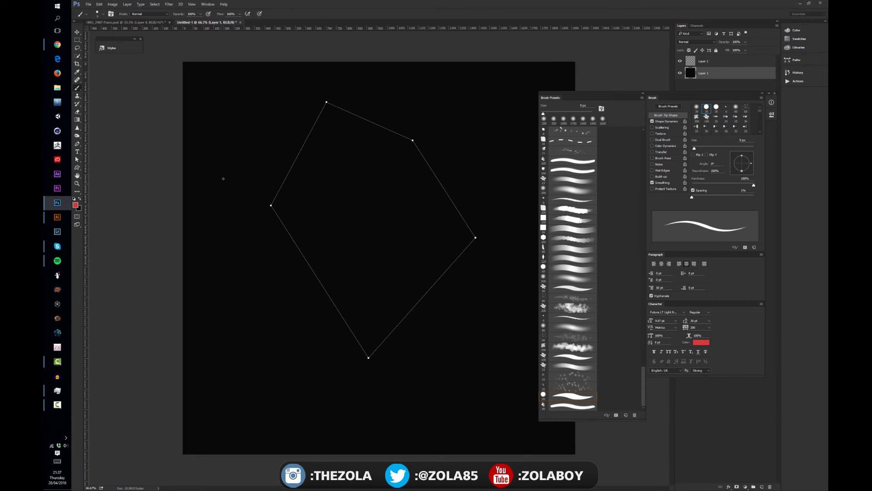
Paint freehand test strokes across the canvas with the small tapered brush, undoing them.
mouse_move(223, 179)
left_mouse_down()
mouse_move(201, 216)
mouse_move(237, 310)
mouse_move(287, 329)
mouse_move(359, 374)
left_mouse_up()
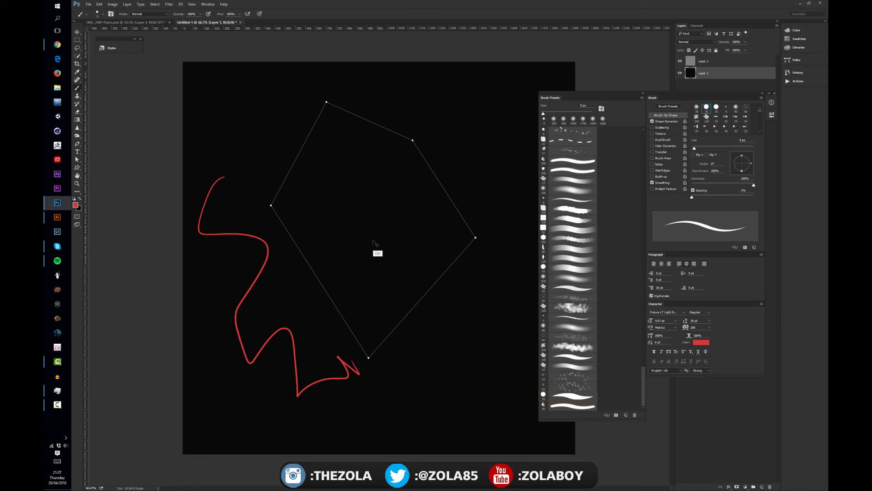
key("ctrl+z")
mouse_move(237, 133)
left_mouse_down()
mouse_move(234, 195)
mouse_move(379, 142)
mouse_move(423, 249)
left_mouse_up()
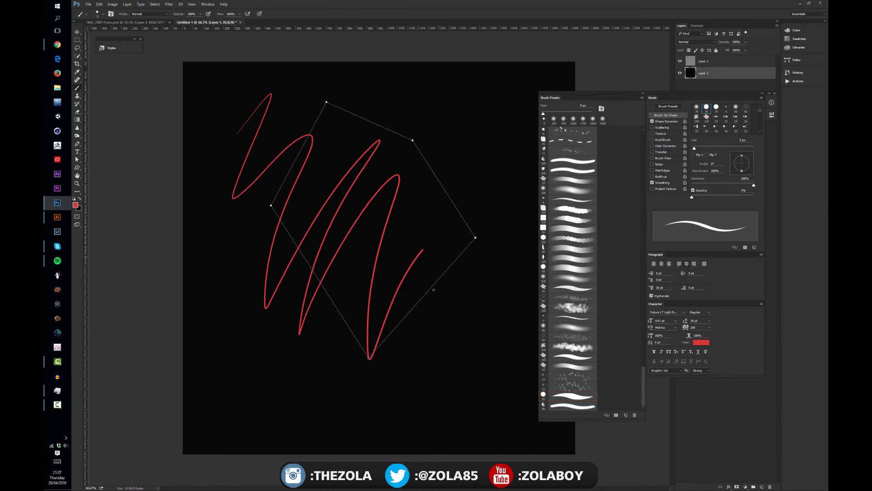
mouse_move(434, 289)
left_mouse_down()
mouse_move(483, 335)
mouse_move(532, 290)
left_mouse_up()
key("ctrl+z")
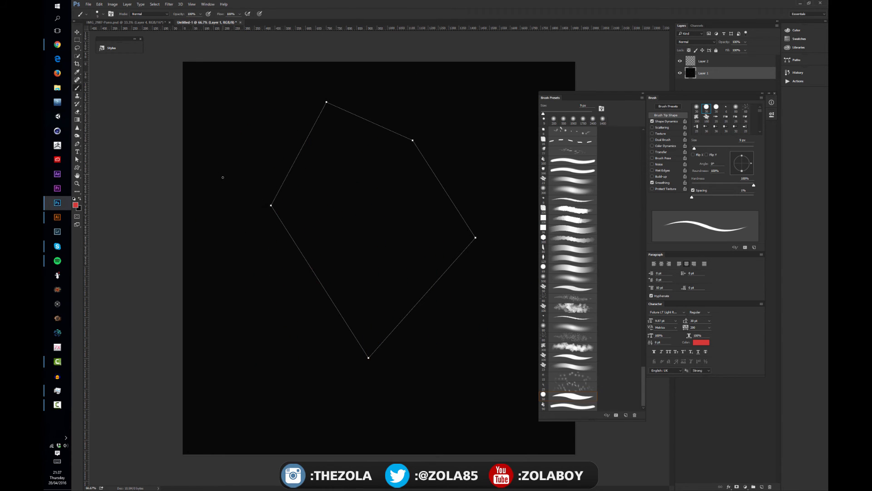
mouse_move(215, 185)
left_mouse_down()
mouse_move(273, 158)
mouse_move(256, 273)
mouse_move(348, 284)
mouse_move(370, 260)
left_mouse_up()
key("ctrl+z")
Choose a scattered speckle brush preset, paint a test stroke across the canvas, and undo it.
left_click(572, 297)
mouse_move(206, 236)
left_mouse_down()
mouse_move(243, 194)
mouse_move(350, 274)
mouse_move(517, 320)
left_mouse_up()
key("ctrl+z")
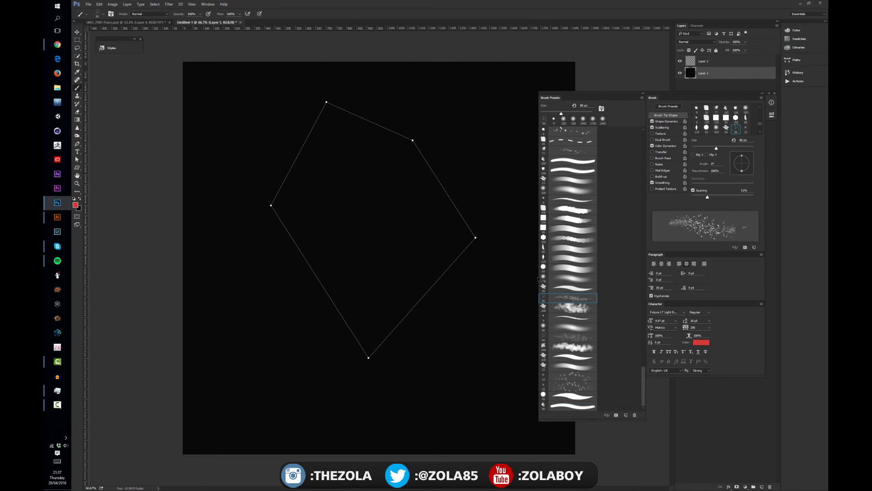
Choose the tapered hard round brush preset again, paint a test stroke over the canvas, and undo it.
left_click(572, 397)
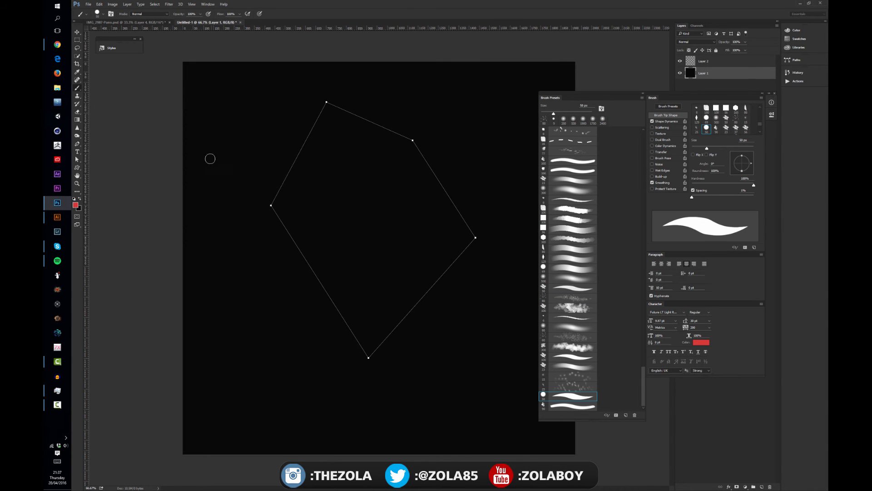
mouse_move(217, 175)
left_mouse_down()
mouse_move(238, 165)
mouse_move(268, 206)
mouse_move(292, 275)
mouse_move(363, 233)
mouse_move(432, 220)
left_mouse_up()
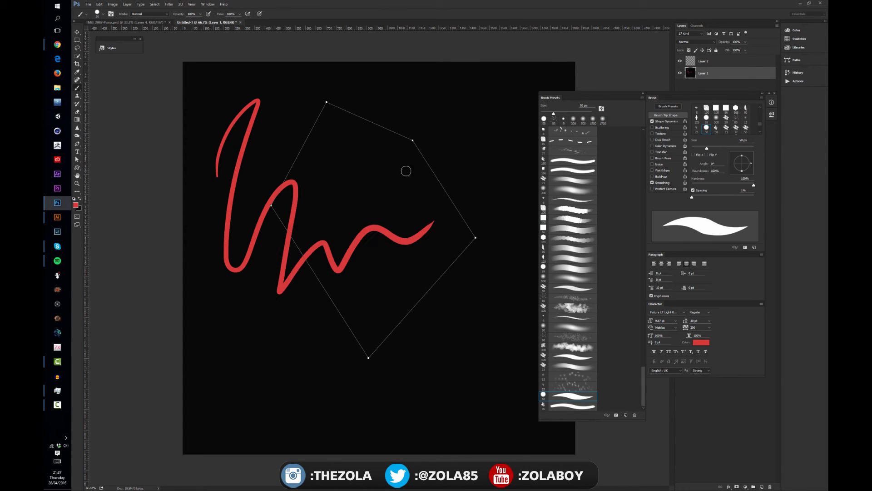
key("ctrl+z")
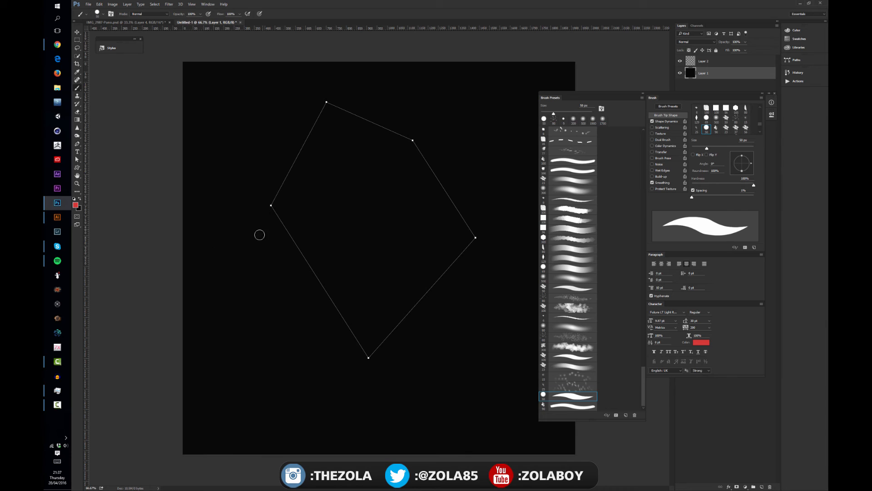
Stroke the path on Layer 1 using the Brush with Simulate Pressure on, keeping the dialog clear of the path.
key("p")
right_click(289, 185)
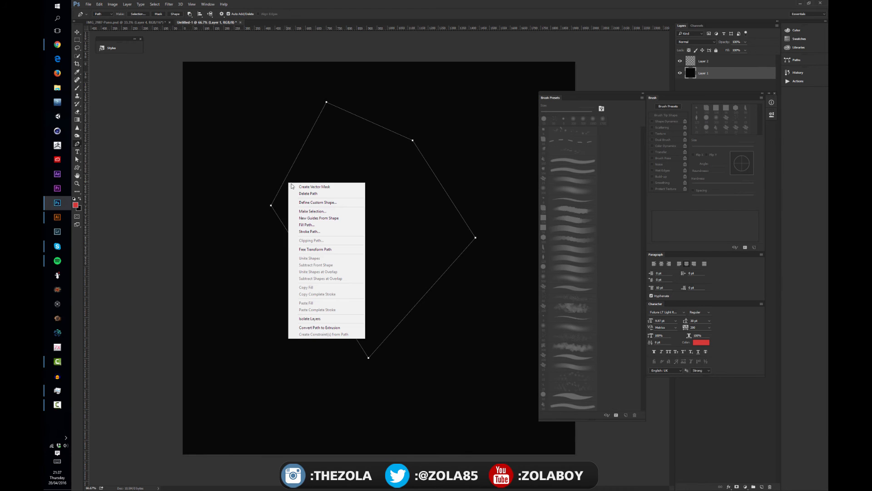
right_click(306, 147)
right_click(305, 146)
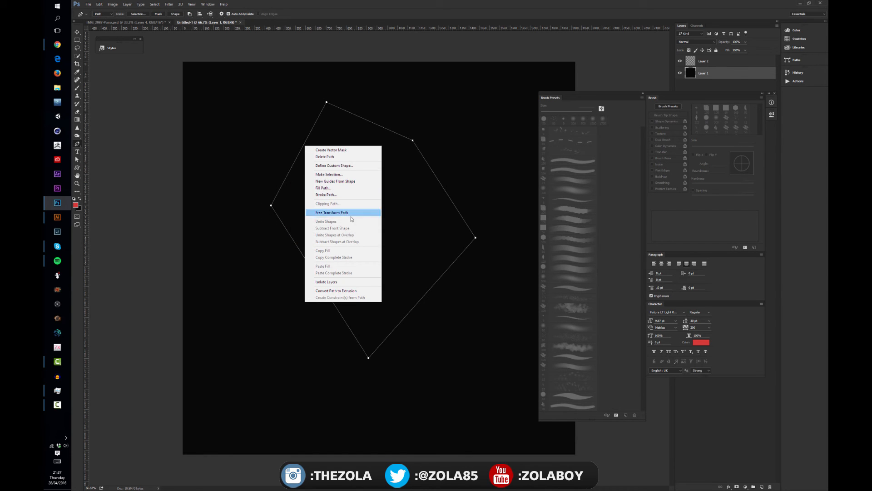
left_click(332, 195)
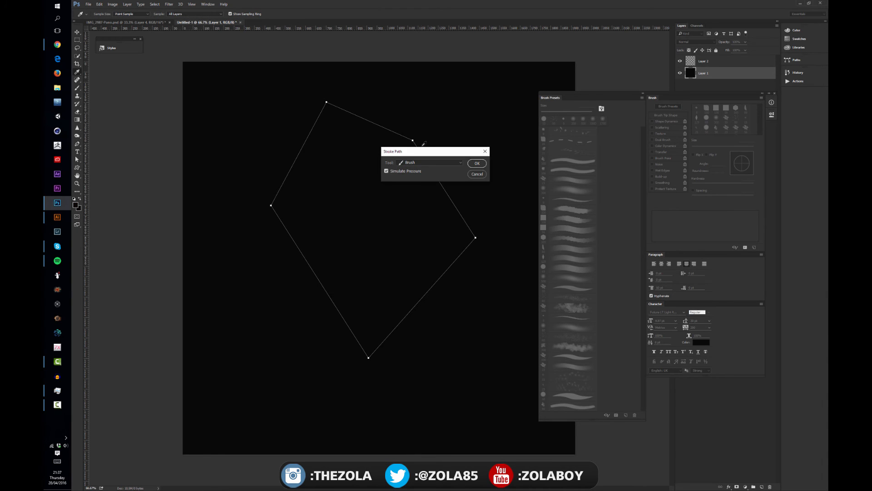
mouse_move(420, 151)
left_mouse_down()
mouse_move(381, 180)
mouse_move(302, 186)
left_mouse_up()
left_click(318, 198)
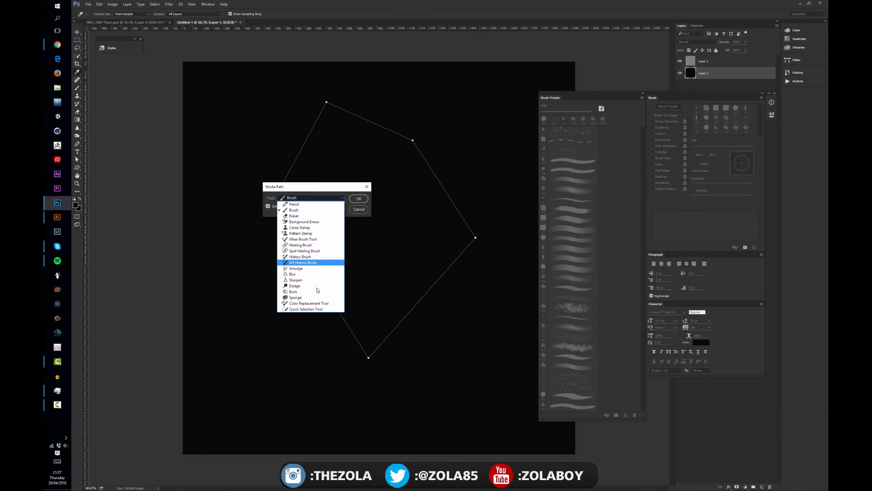
left_click(300, 210)
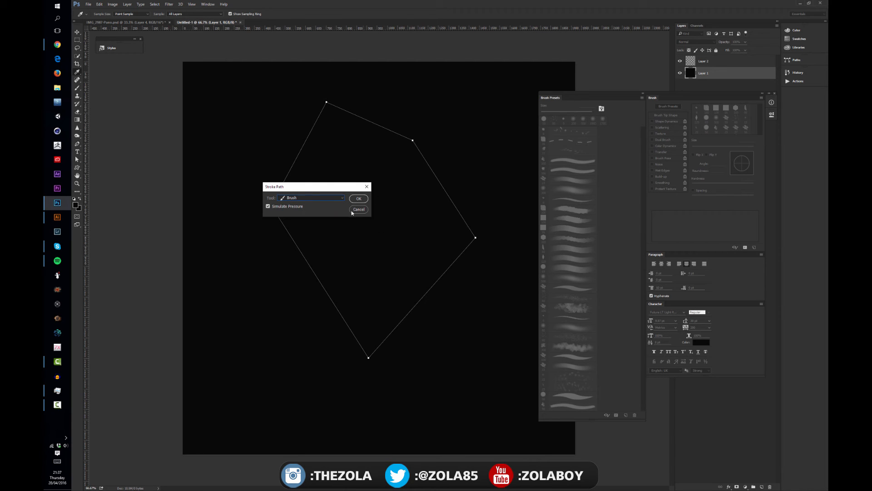
left_click_drag(311, 188, 245, 270)
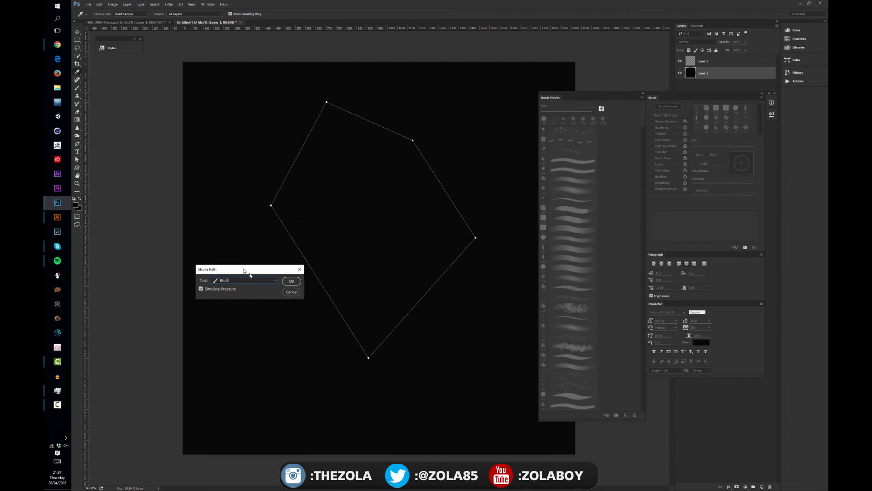
left_click(293, 280)
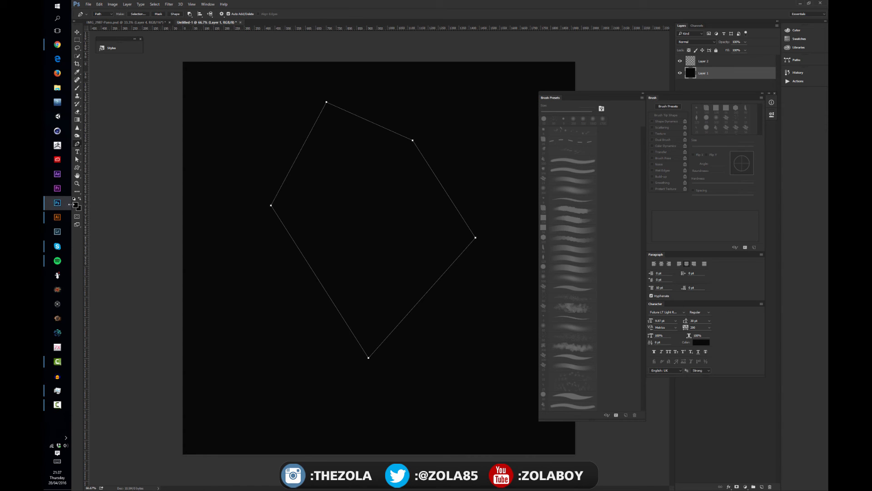
Set the foreground color to red ff0000.
left_click(75, 205)
type("ff0000")
left_click(633, 267)
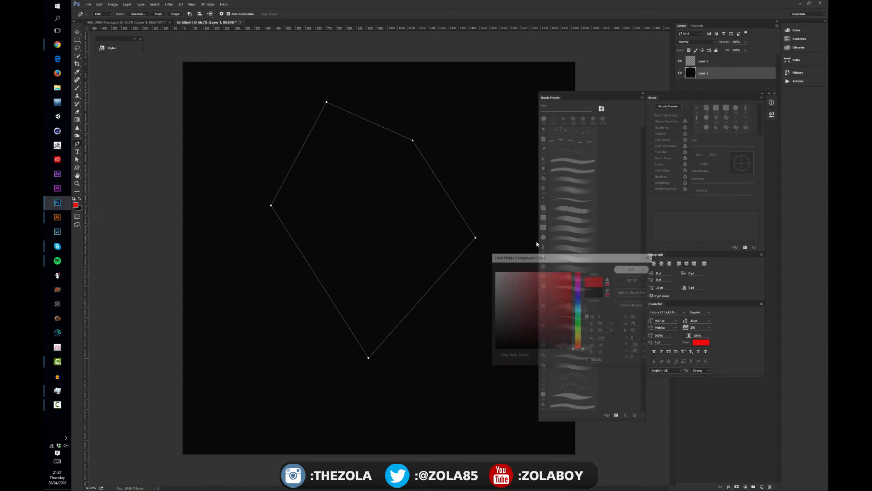
Stroke the path on Layer 1 in red with the Brush and simulated pressure, and delete the path.
right_click(300, 159)
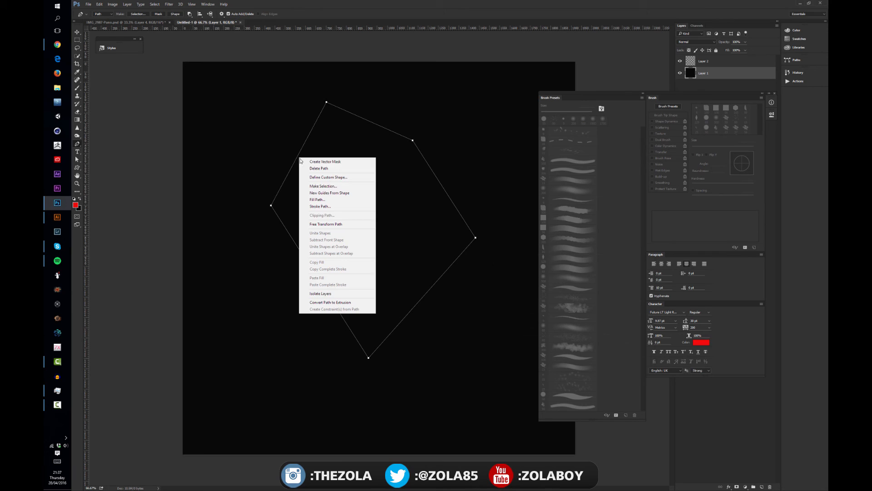
left_click(336, 206)
left_click(292, 281)
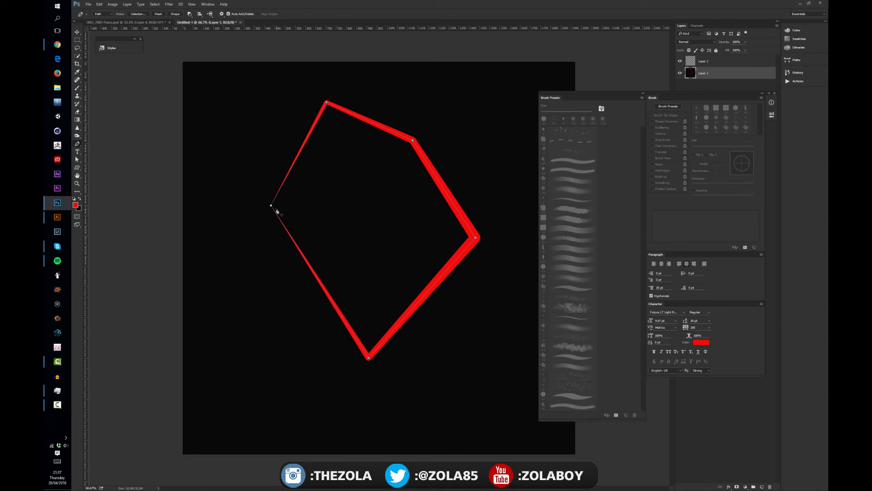
right_click(275, 207)
left_click(301, 216)
key("v")
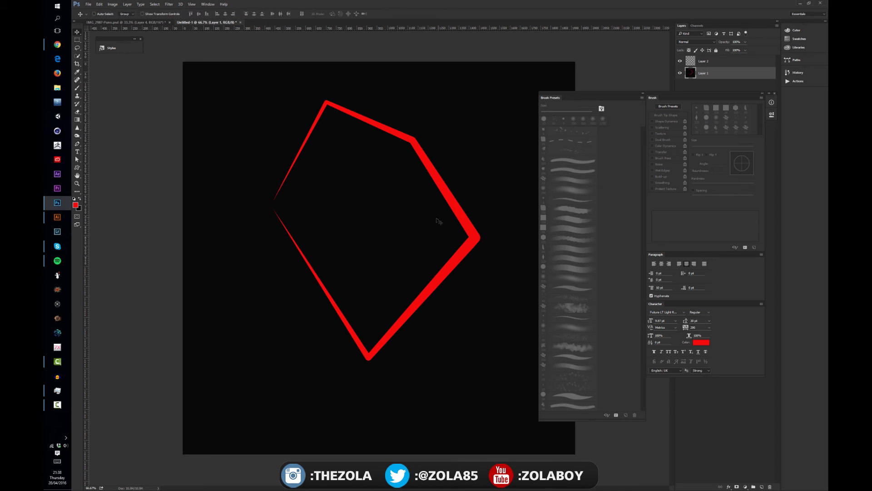
Undo the path deletion and the red stroke on Layer 1.
mouse_move(414, 231)
left_mouse_down()
mouse_move(380, 221)
mouse_move(374, 232)
mouse_move(414, 231)
left_mouse_up()
key("ctrl+alt+z")
key("ctrl+alt+z")
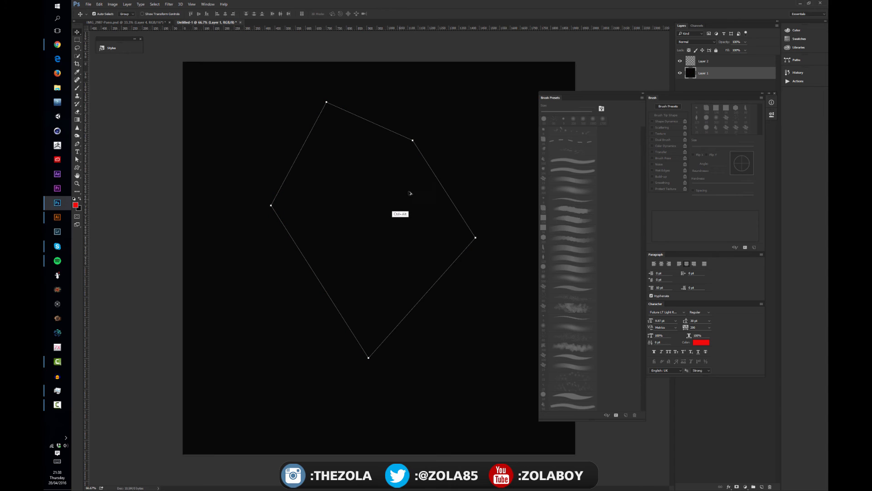
Select Layer 2, stroke the path with the Brush without simulated pressure, and undo that stroke.
left_click(719, 62)
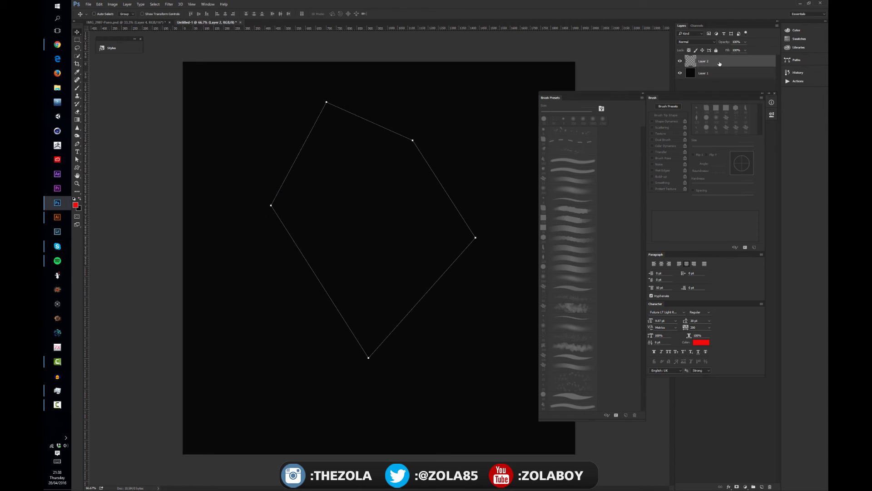
key("p")
right_click(286, 195)
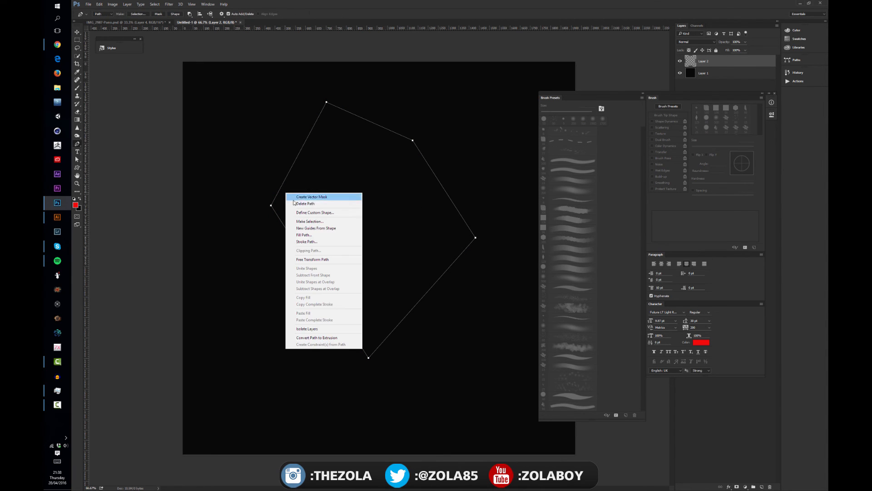
left_click(323, 242)
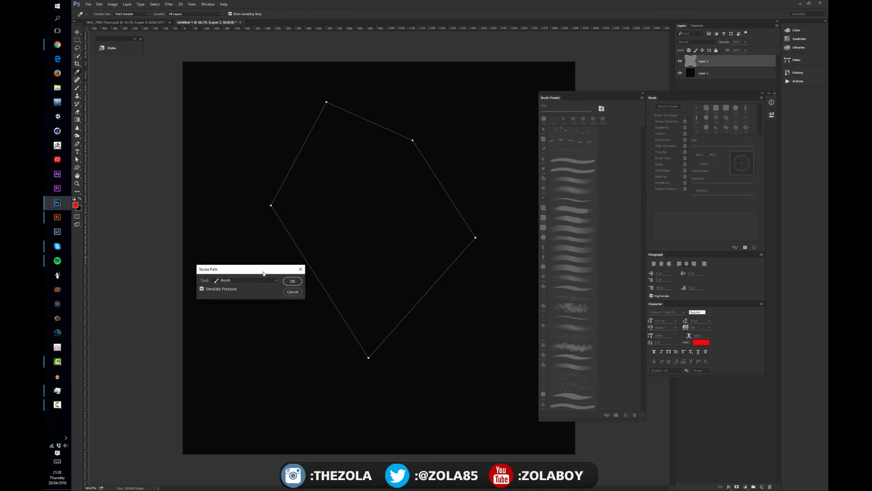
left_click(293, 281)
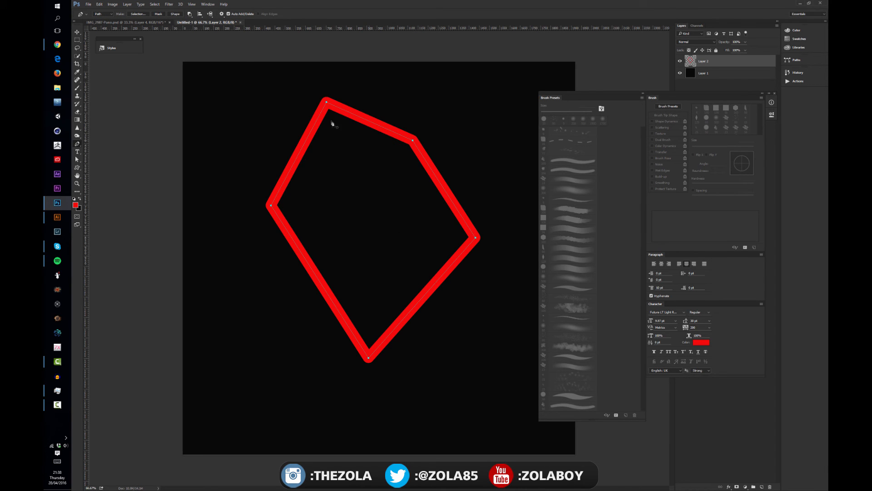
key("ctrl+z")
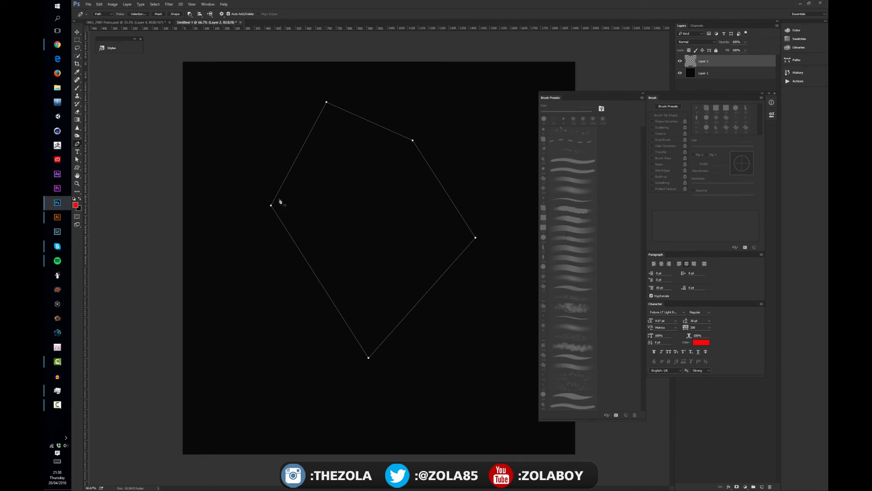
Stroke the path on Layer 2 in red using the Brush with Simulate Pressure on, and delete the path.
right_click(274, 204)
left_click(316, 262)
left_click(220, 288)
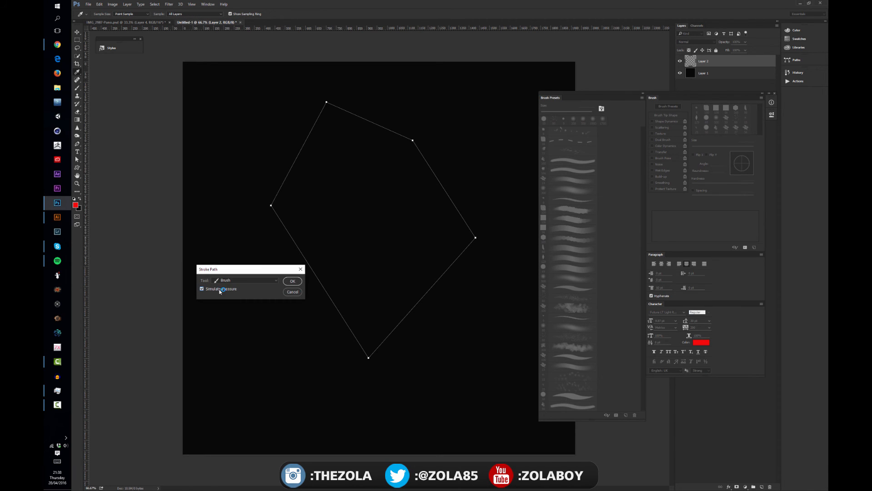
left_click(292, 282)
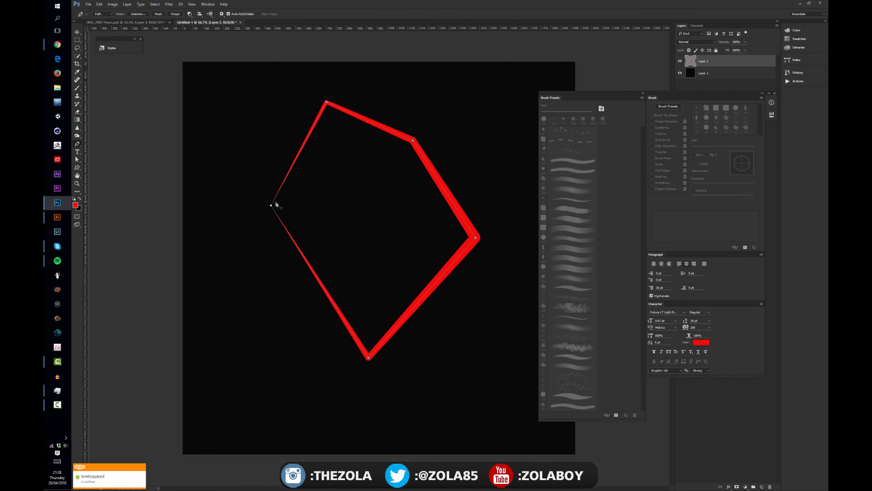
right_click(275, 203)
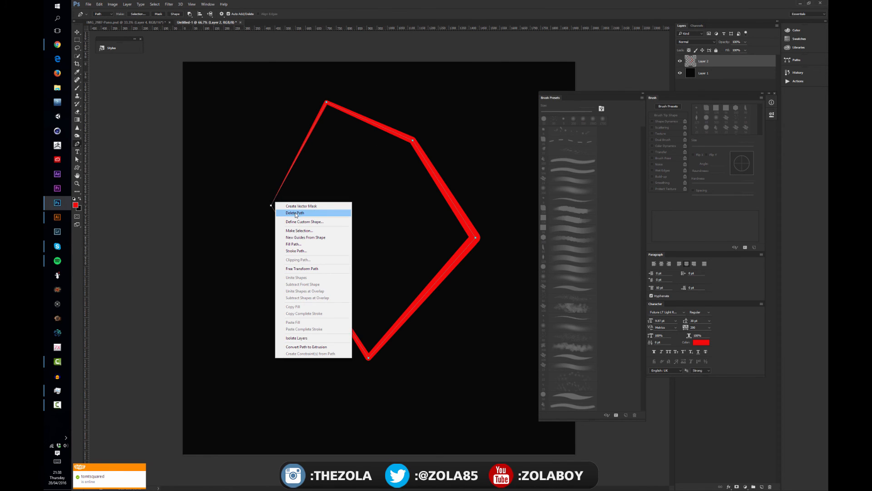
left_click(295, 214)
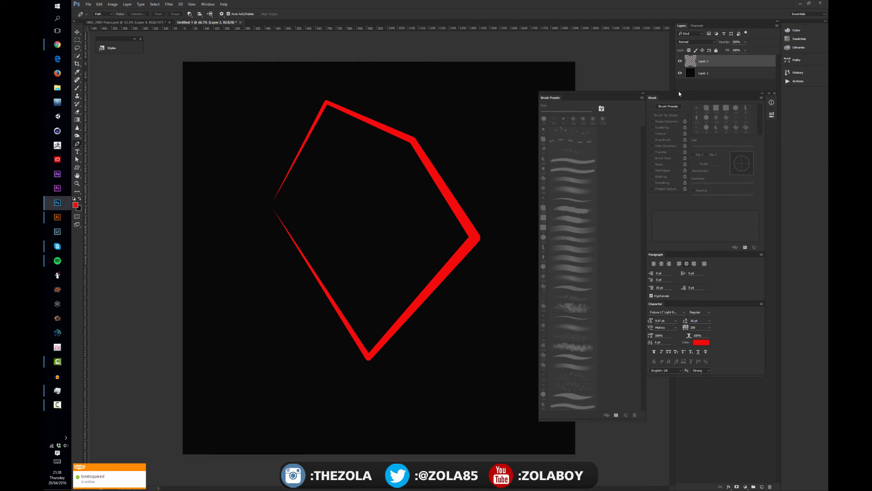
Add an Inner Glow layer style to Layer 2 with its blend mode set to Overlay.
double_click(733, 61)
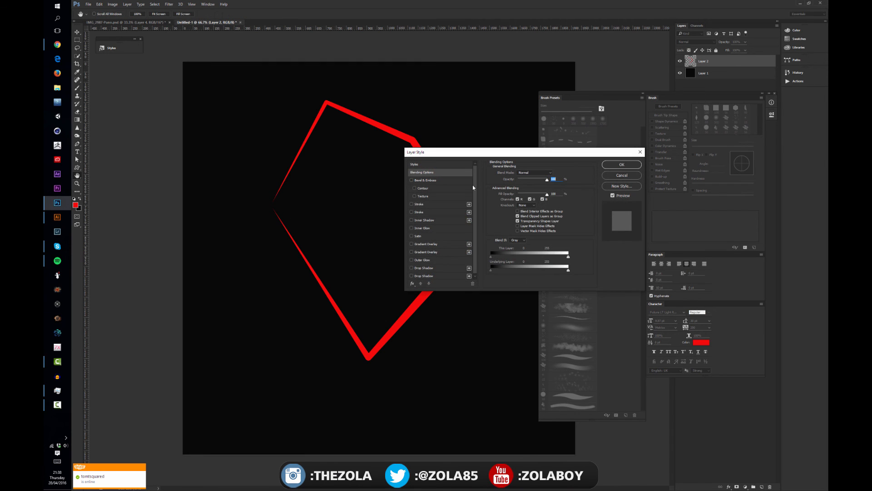
left_click(411, 228)
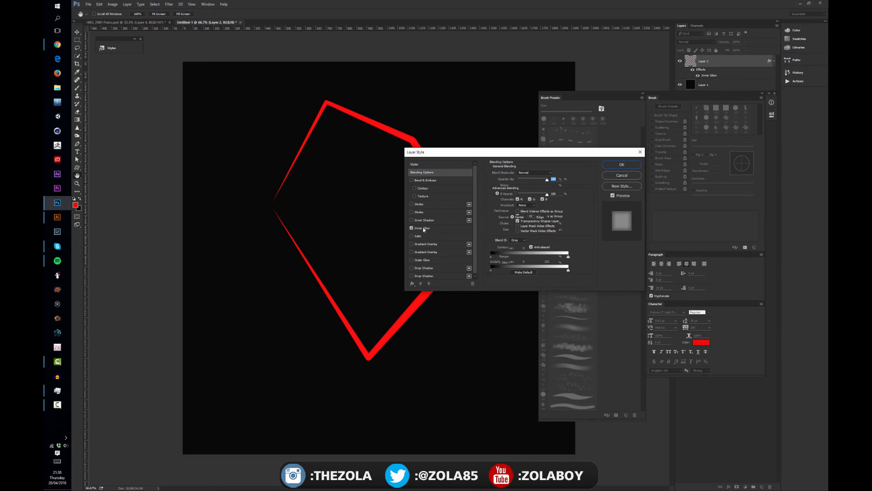
left_click(421, 228)
left_click(529, 173)
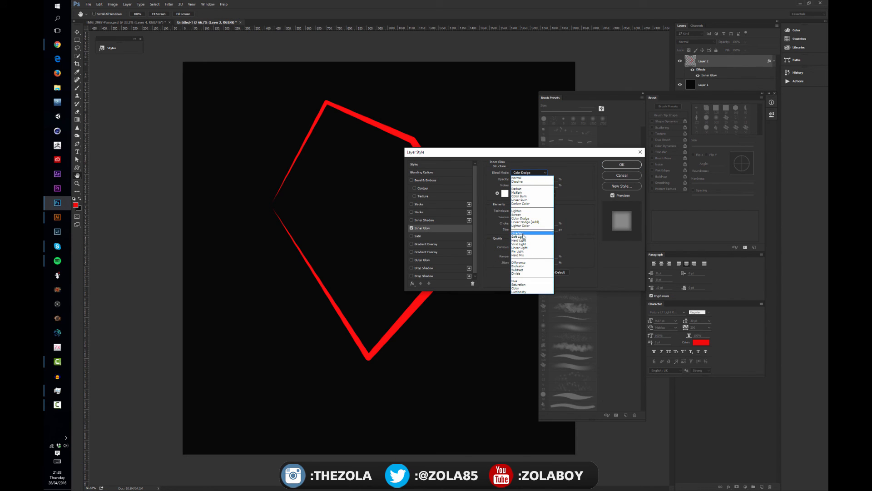
left_click(523, 233)
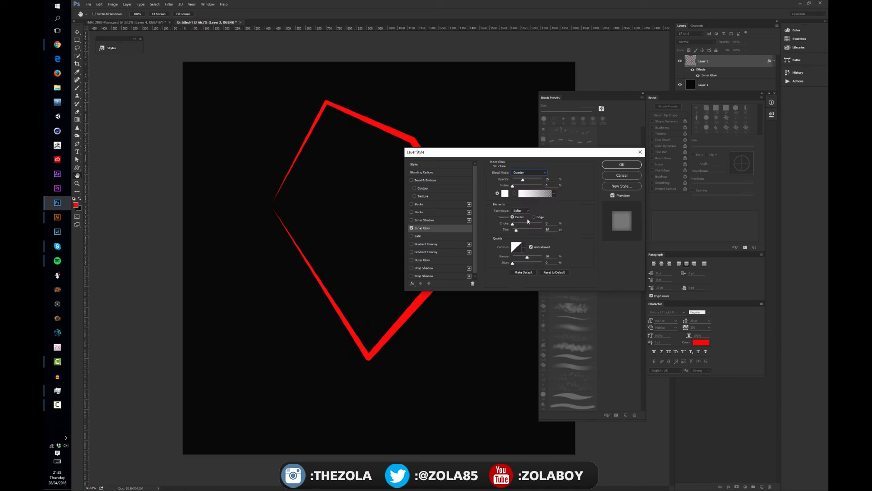
Set the Inner Glow to Linear Dodge (Add) at 100% opacity and increase its choke and size.
left_click_drag(523, 180, 551, 180)
left_click_drag(513, 223, 527, 230)
left_click(533, 174)
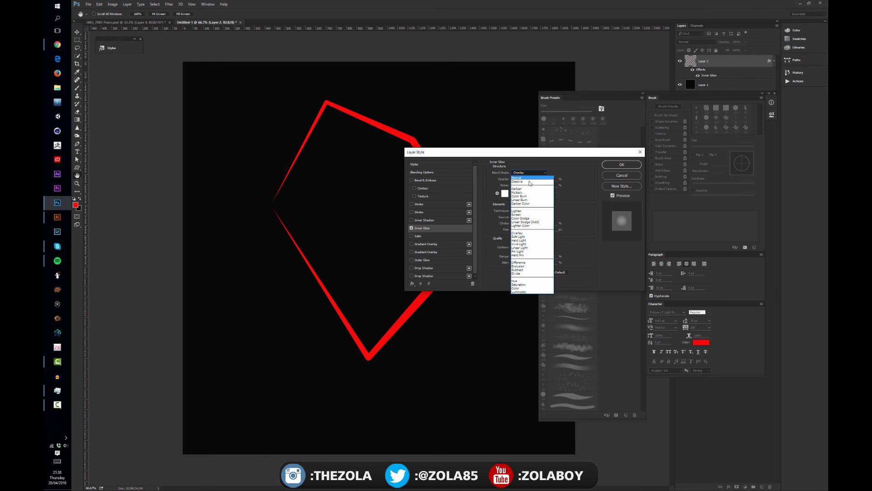
left_click(529, 222)
left_click_drag(522, 155, 346, 232)
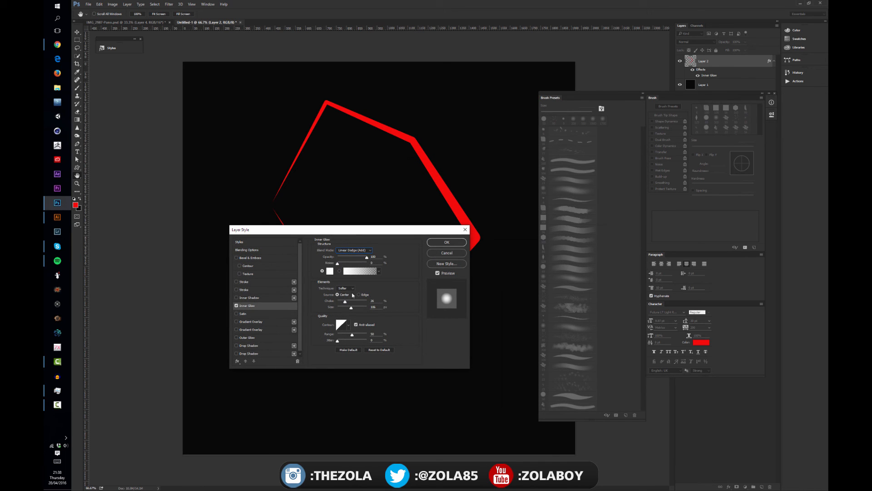
Switch the Inner Glow source to Edge with a 6 px size and about 43% opacity, apply it, and delete Layer 2.
left_click(359, 295)
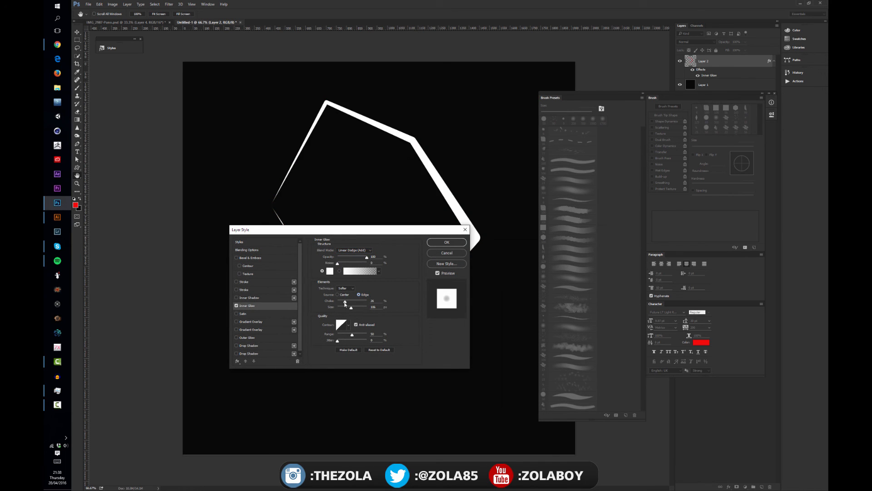
left_click_drag(345, 301, 340, 309)
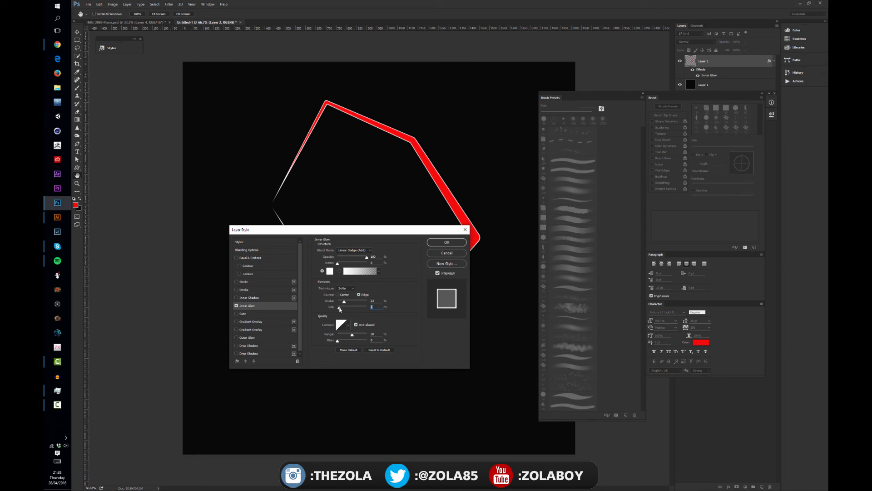
left_click_drag(366, 258, 350, 259)
key("Return")
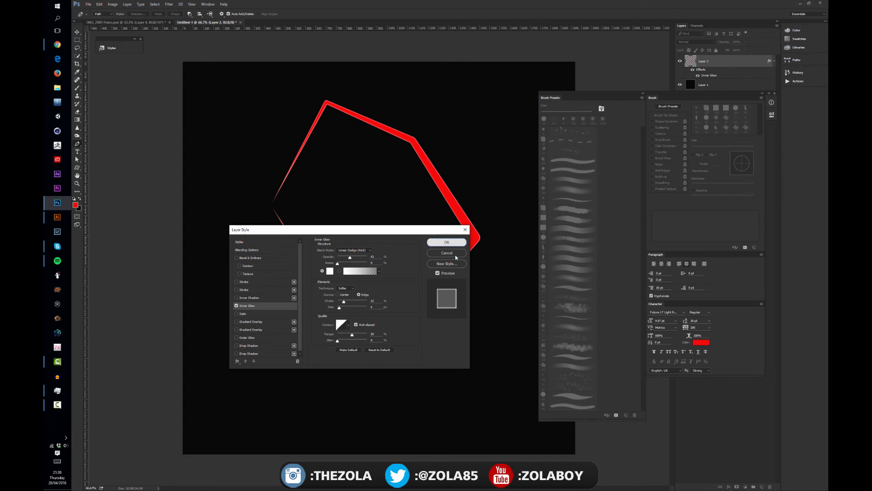
key("Delete")
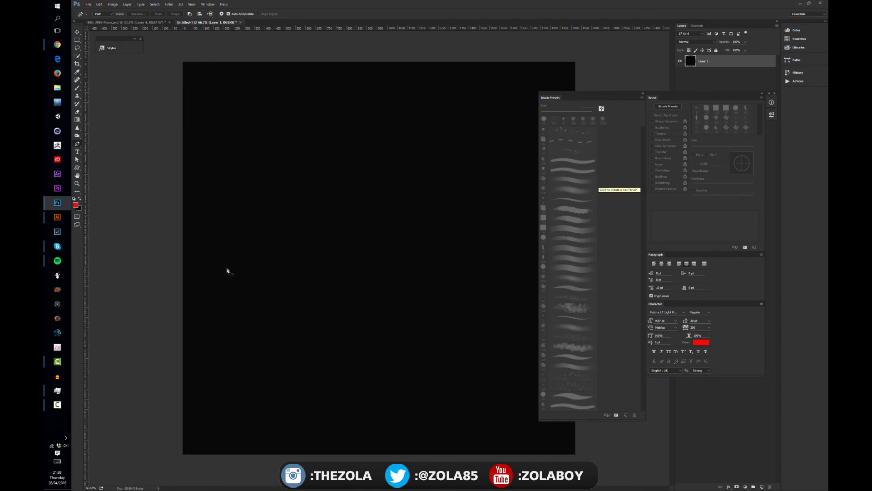
Draw a closed five-sided path with the Pen tool on the black canvas.
key("b")
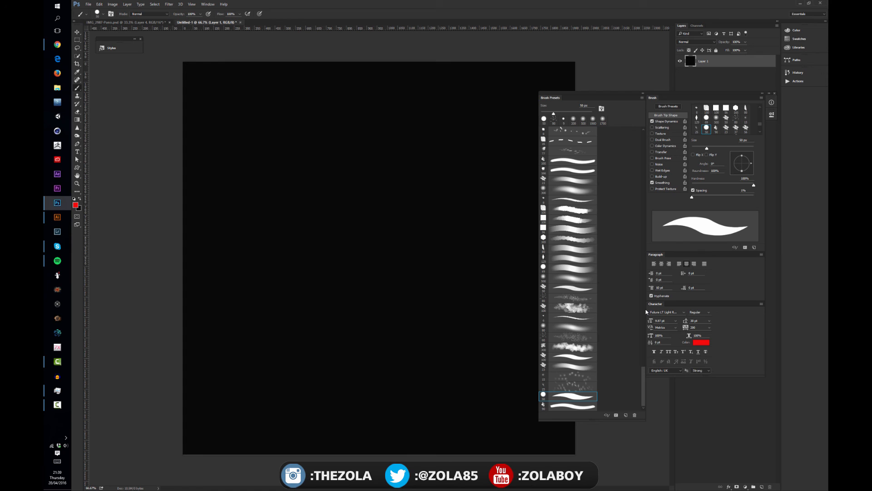
key("p")
left_click(252, 184)
left_click(308, 332)
left_click(408, 269)
left_click(375, 195)
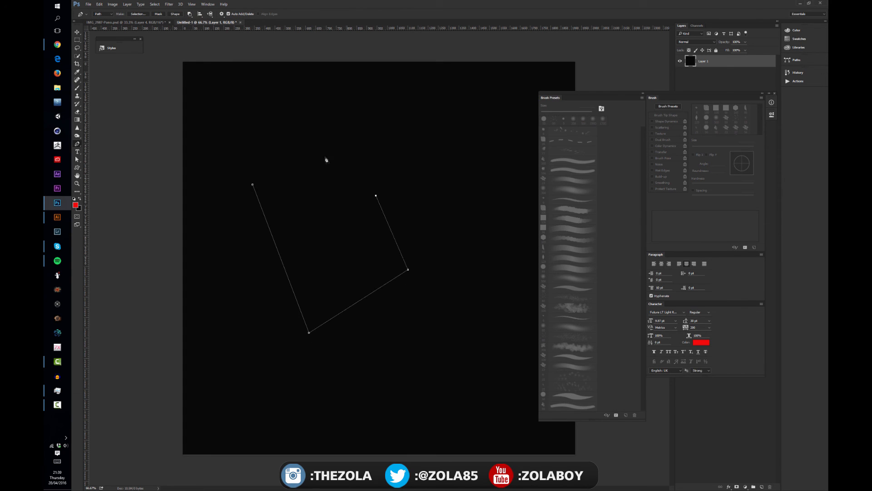
left_click(306, 148)
left_click(252, 184)
Stroke the five-sided path in red using a scattered speckle brush with Simulate Pressure on, and delete the path.
key("b")
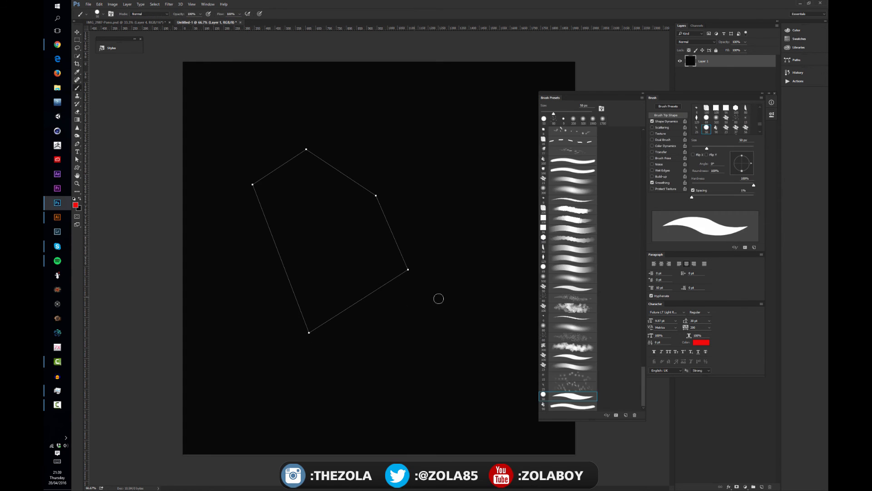
left_click(571, 296)
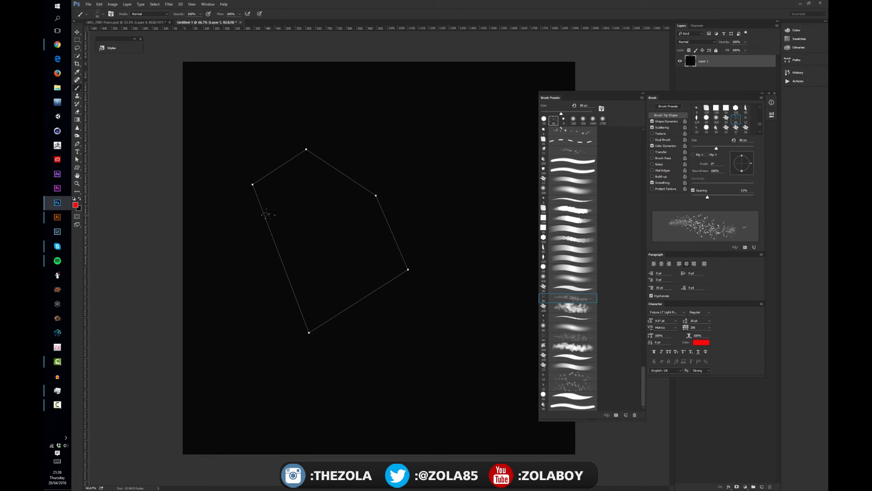
key("p")
right_click(271, 220)
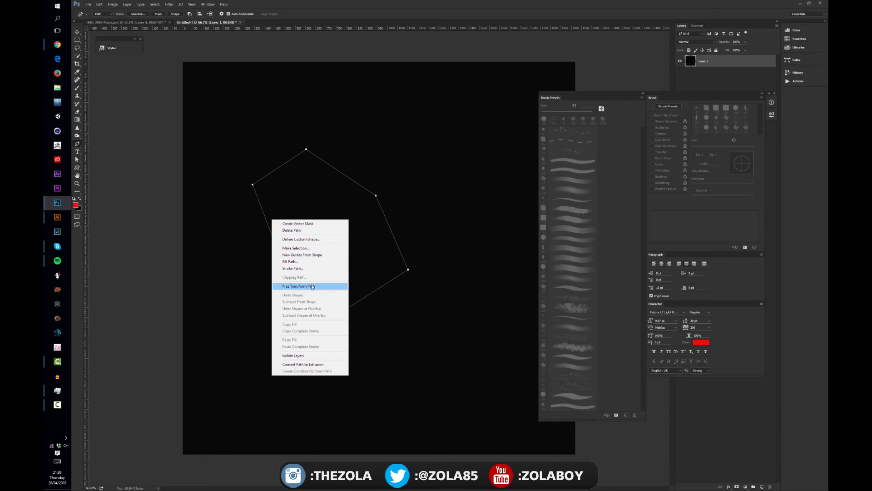
left_click(293, 268)
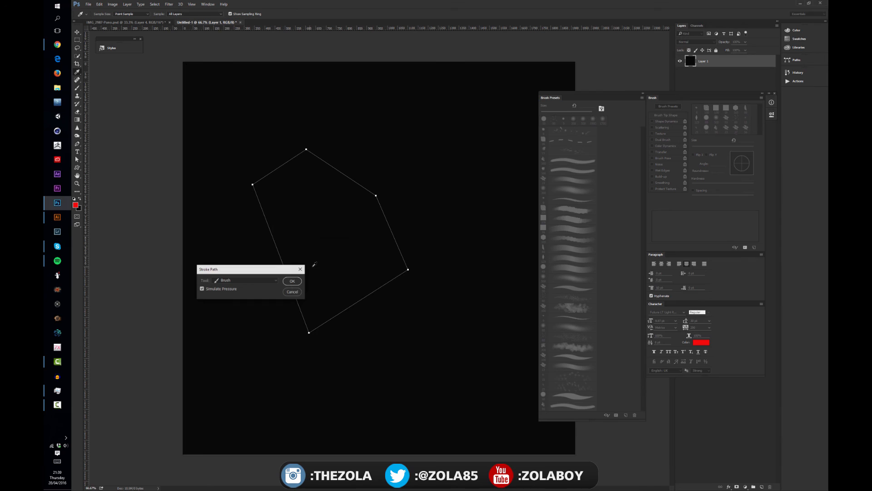
left_click(295, 282)
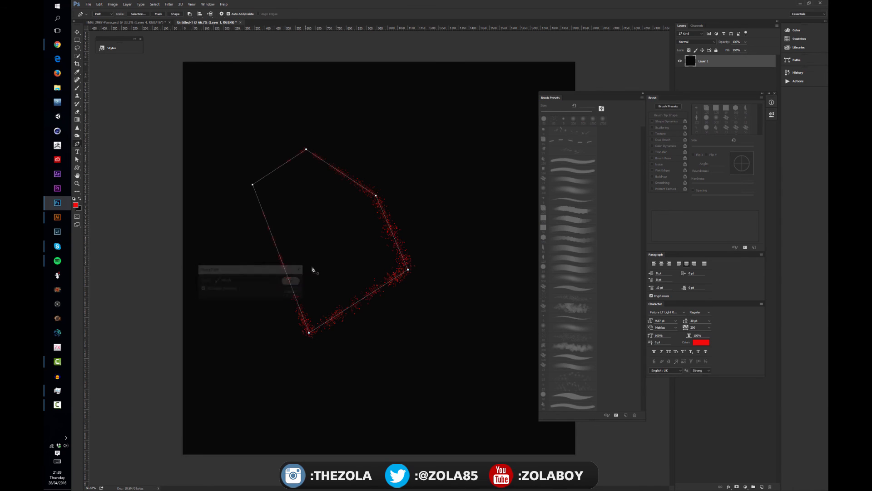
right_click(267, 187)
left_click(286, 195)
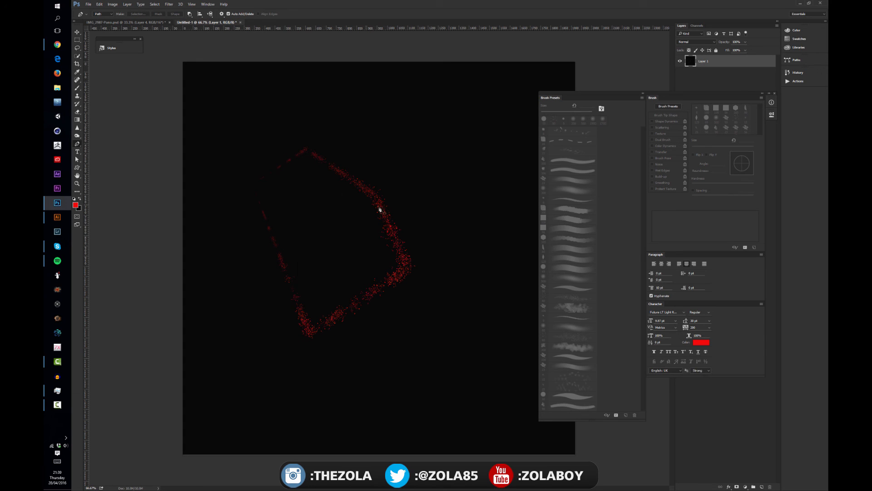
Undo the path deletion, the speckled stroke and the five-sided path.
key("ctrl+alt+z")
key("ctrl+alt+z")
key("ctrl+alt+z")
key("ctrl+alt+z")
key("ctrl+alt+z")
key("ctrl+alt+z")
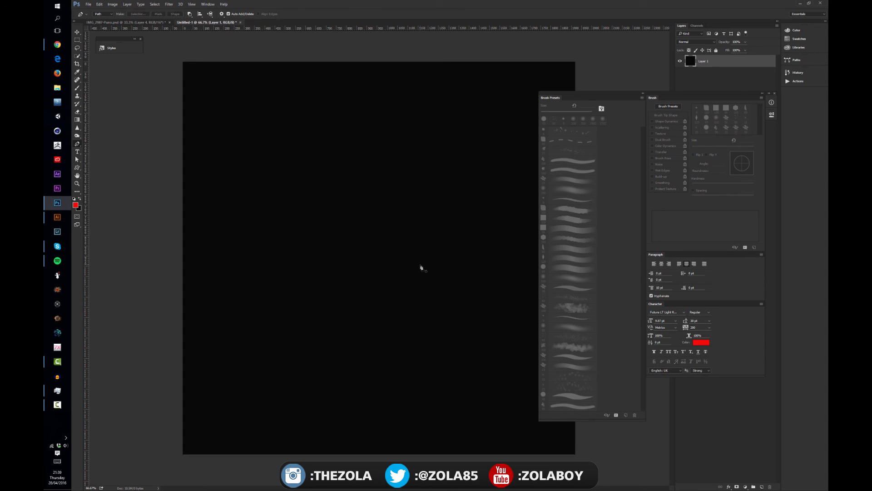
Select the tapered hard round brush preset, shrink it to 5 px, and undo a test stroke across the canvas.
key("b")
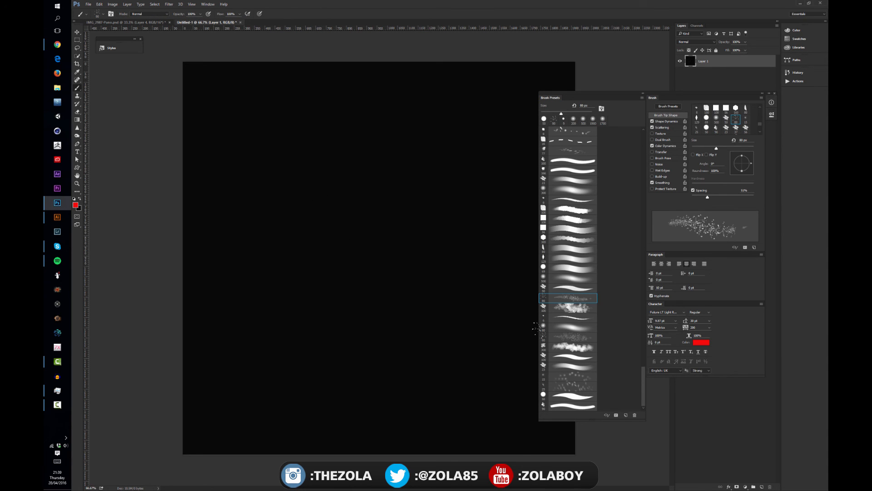
left_click(571, 396)
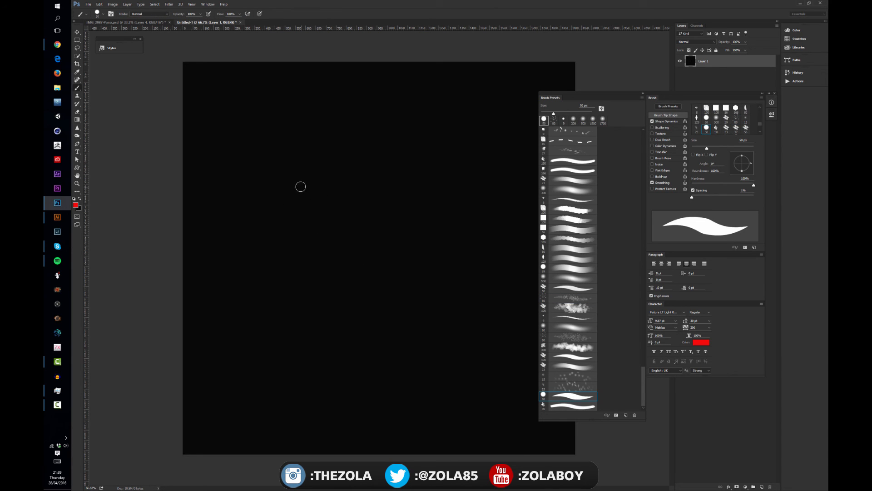
key("bracketright")
key("bracketright")
key("bracketright")
key("bracketright")
key("bracketright")
key("bracketright")
key("bracketright")
key("bracketright")
key("bracketright")
key("bracketright")
key("bracketright")
key("bracketright")
key("bracketright")
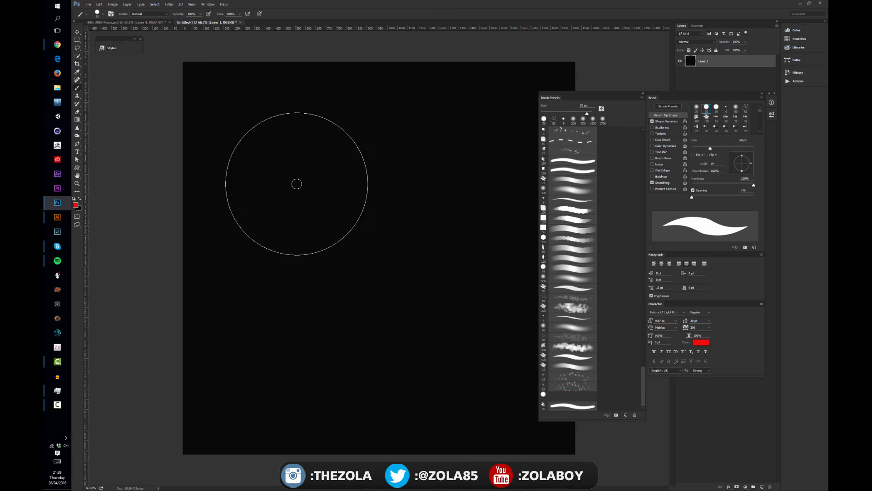
key("bracketleft")
key("bracketleft")
key("bracketleft")
key("bracketleft")
key("bracketleft")
key("bracketleft")
key("bracketleft")
key("bracketleft")
key("bracketleft")
key("bracketleft")
key("bracketleft")
key("bracketleft")
key("bracketleft")
key("bracketleft")
key("bracketleft")
key("bracketleft")
key("bracketleft")
key("bracketleft")
key("bracketleft")
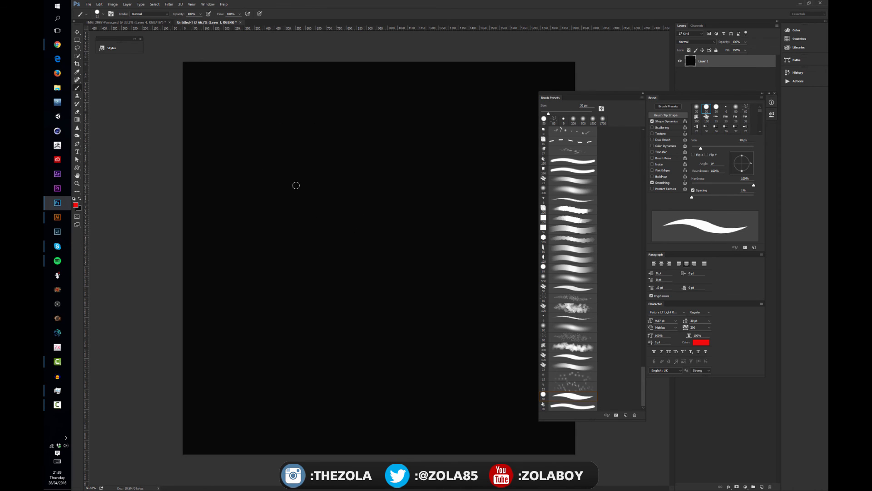
key("bracketleft")
key("bracketleft")
key("bracketleft")
key("bracketleft")
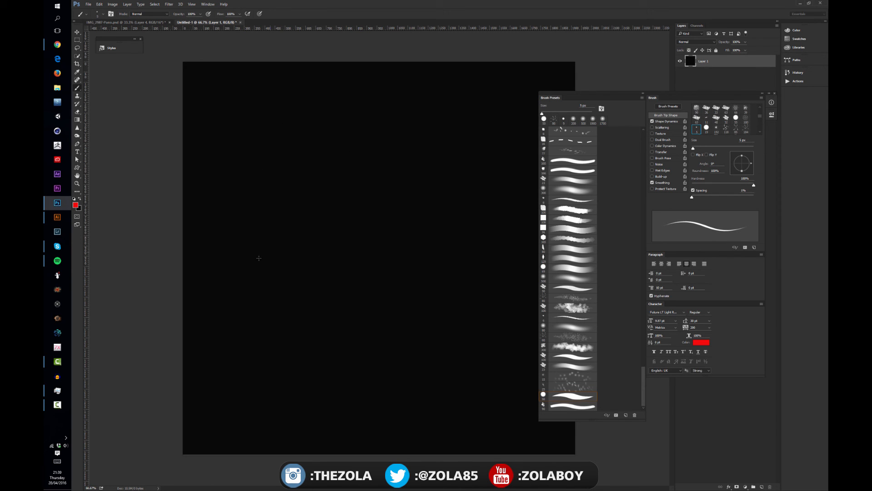
mouse_move(249, 200)
left_mouse_down()
mouse_move(275, 239)
mouse_move(443, 190)
left_mouse_up()
key("ctrl+z")
Set the foreground colour to a very pale, nearly white yellow.
left_click(76, 205)
left_click(499, 270)
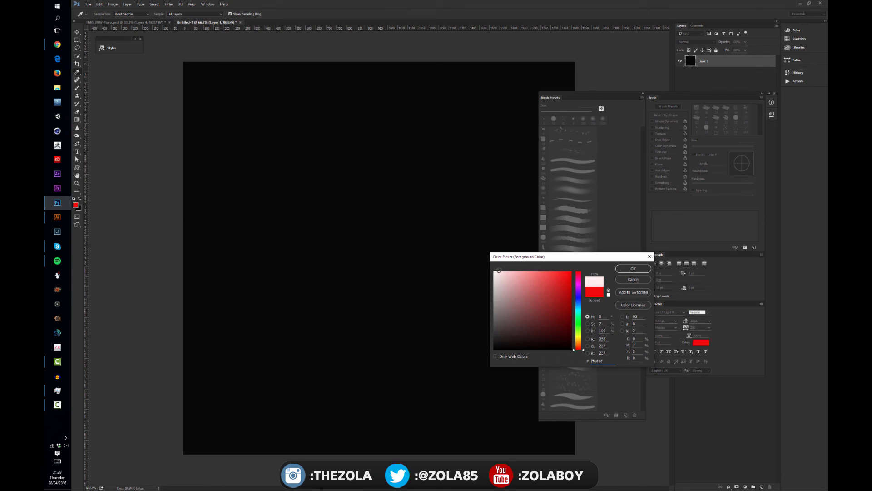
left_click(579, 334)
left_click(631, 268)
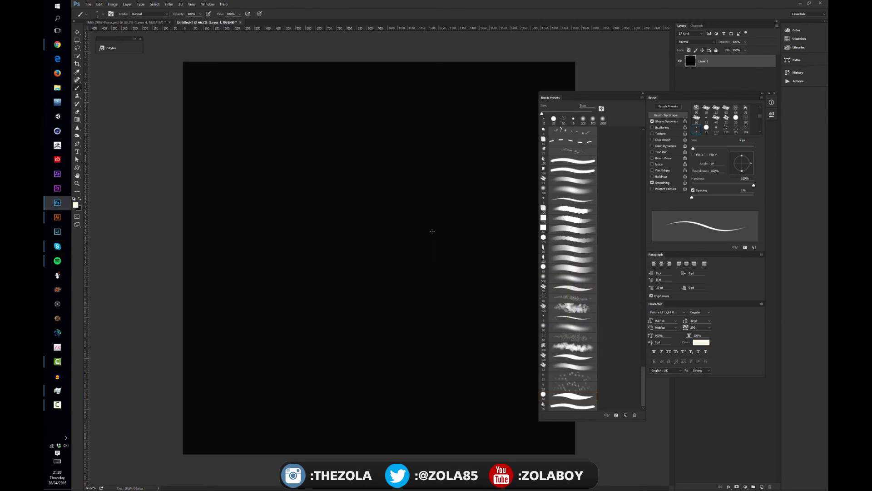
Draw an open S-shaped path with four smooth anchor points using the Pen tool, undoing two extra anchors.
key("p")
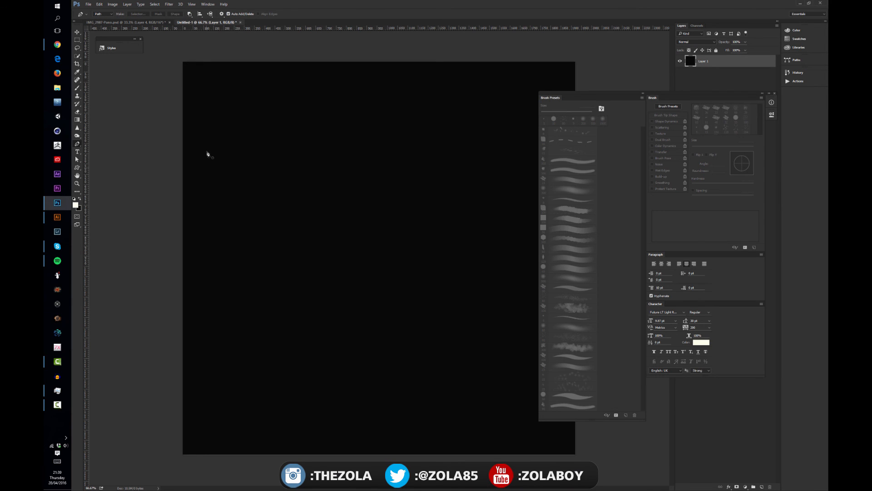
left_click_drag(208, 148, 217, 148)
left_click_drag(289, 125, 327, 140)
left_click_drag(282, 220, 275, 250)
left_click_drag(380, 244, 414, 178)
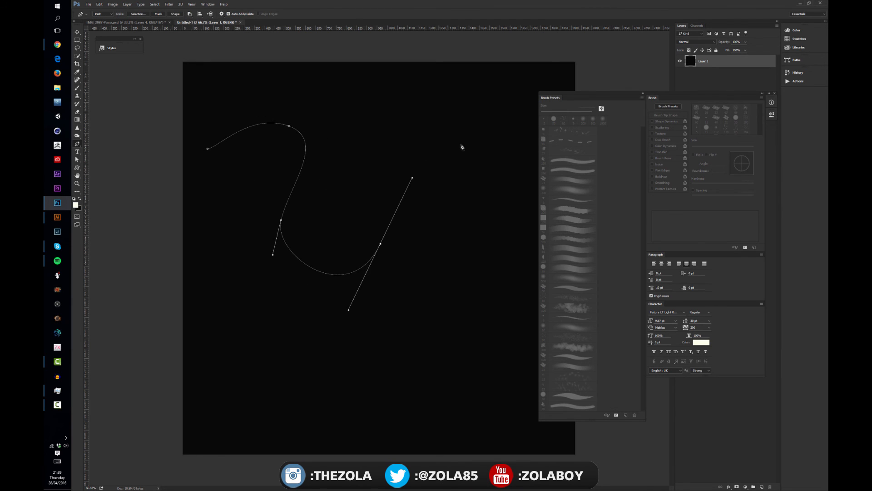
left_click_drag(474, 147, 494, 162)
left_click_drag(469, 295, 413, 331)
key("ctrl+alt+z")
key("ctrl+alt+z")
Stroke the S-shaped path on Layer 1 using the Brush with Simulate Pressure, delete the path, and undo both.
right_click(374, 274)
left_click(403, 320)
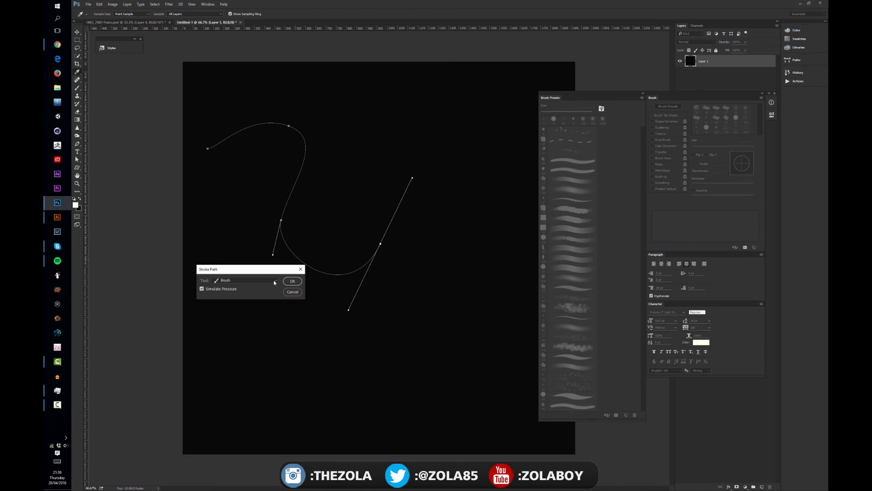
left_click(295, 282)
right_click(335, 260)
left_click(338, 264)
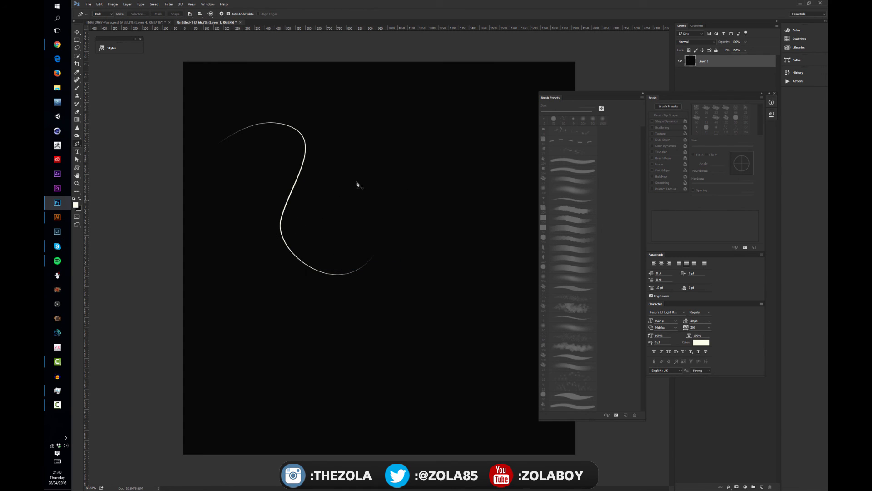
key("ctrl+alt+z")
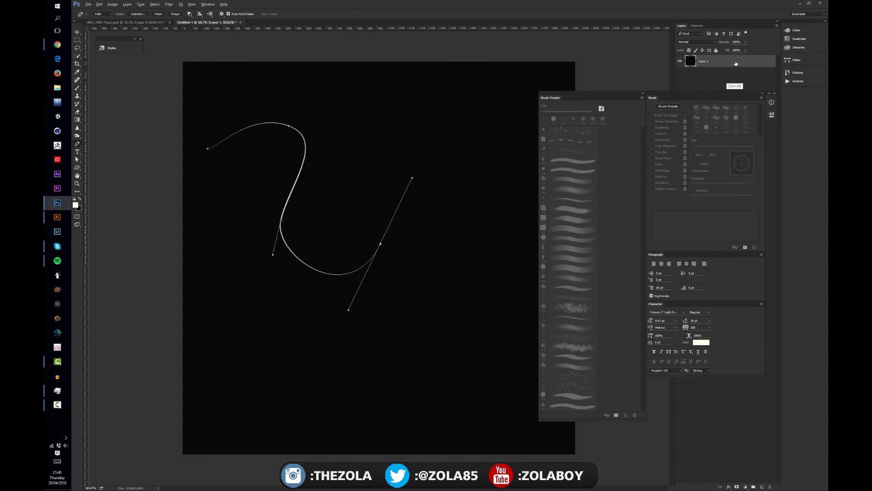
key("ctrl+alt+z")
Stroke the S-shaped path on a new layer using the Brush with Simulate Pressure on, and delete the path.
key("ctrl+shift+alt+n")
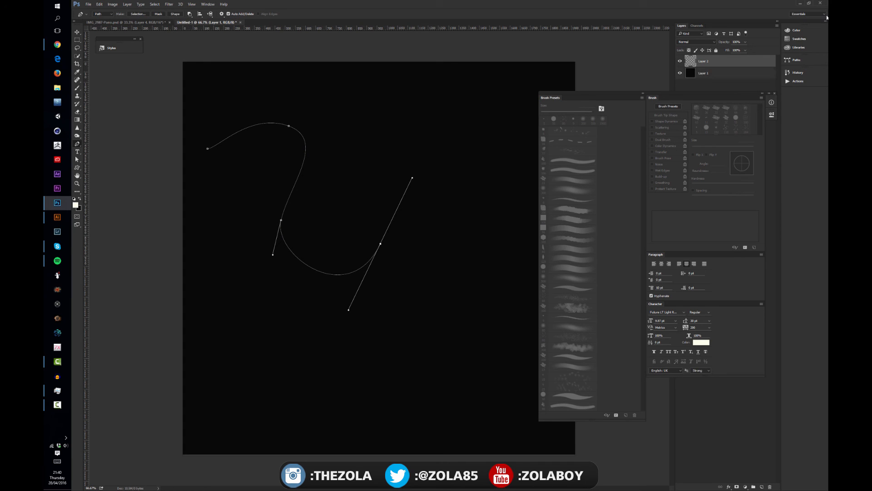
right_click(350, 222)
left_click(387, 273)
left_click(292, 280)
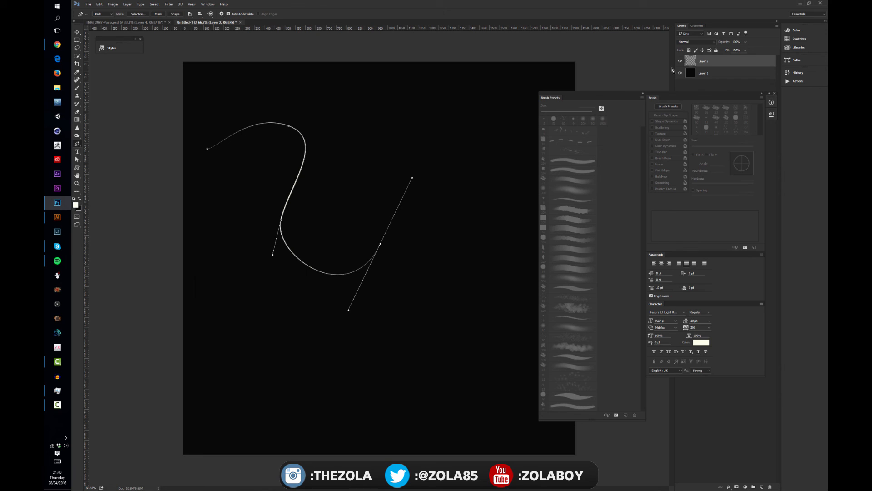
right_click(380, 259)
left_click(402, 275)
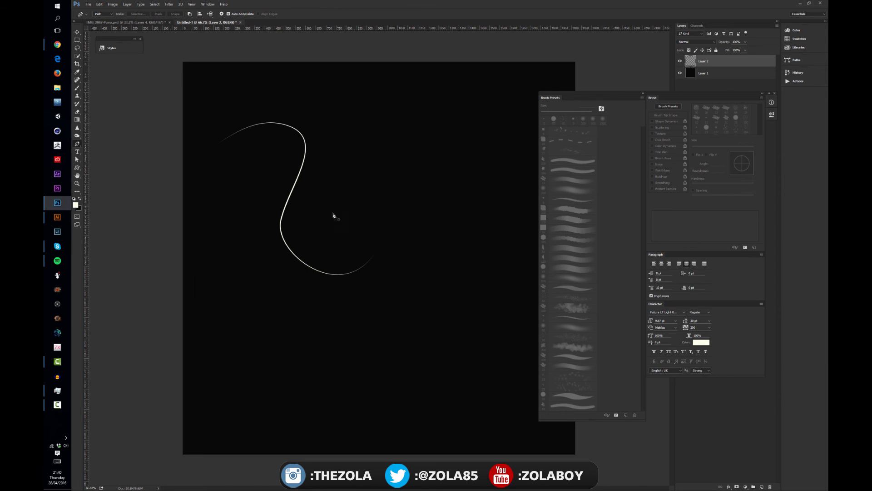
Move the curved stroke towards the canvas centre and add an Outer Glow to Layer 2 at 100% opacity.
key("v")
left_click_drag(335, 212, 402, 245)
double_click(735, 60)
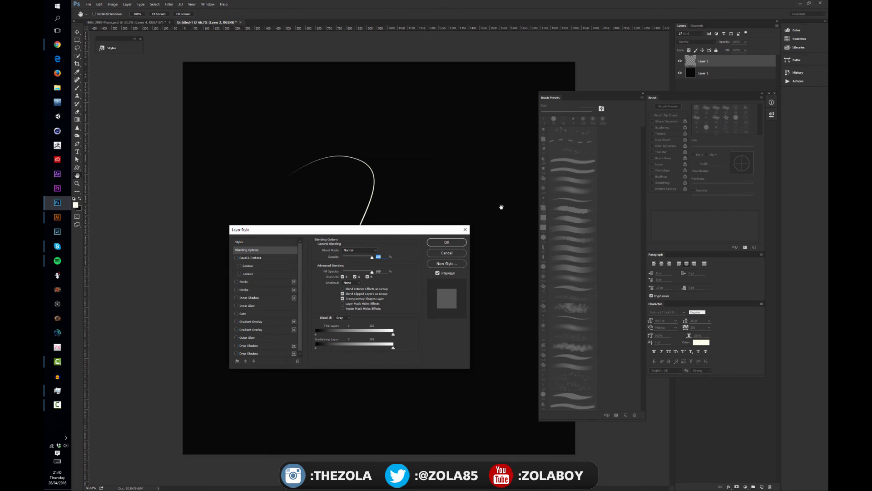
left_click(250, 337)
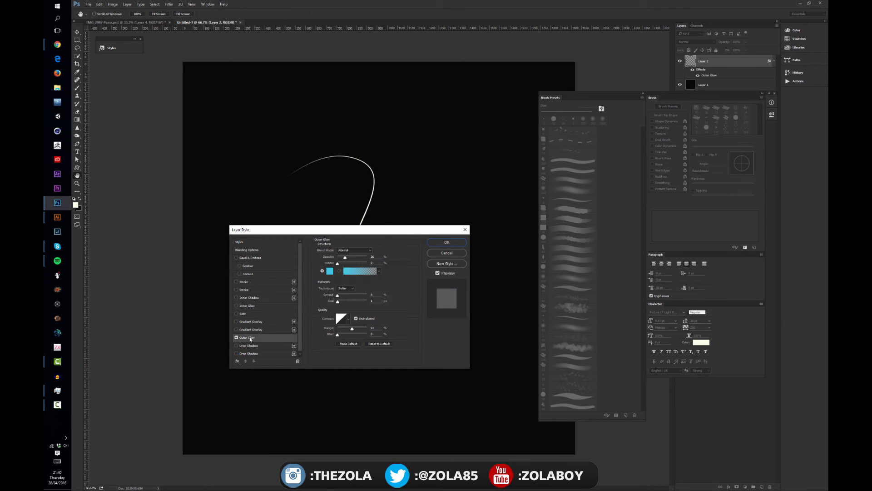
left_click_drag(344, 257, 359, 258)
left_click(355, 250)
Change the Outer Glow colour to a light yellow.
left_click(330, 270)
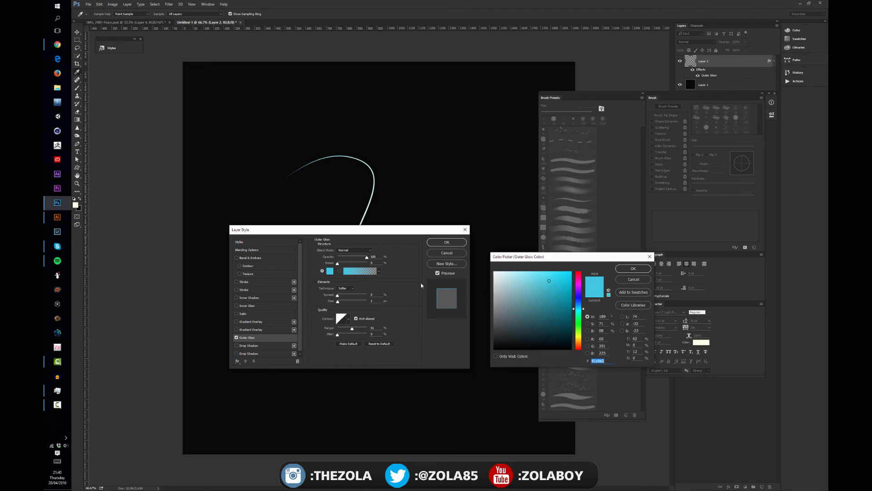
left_click(551, 273)
type("e9f9bd")
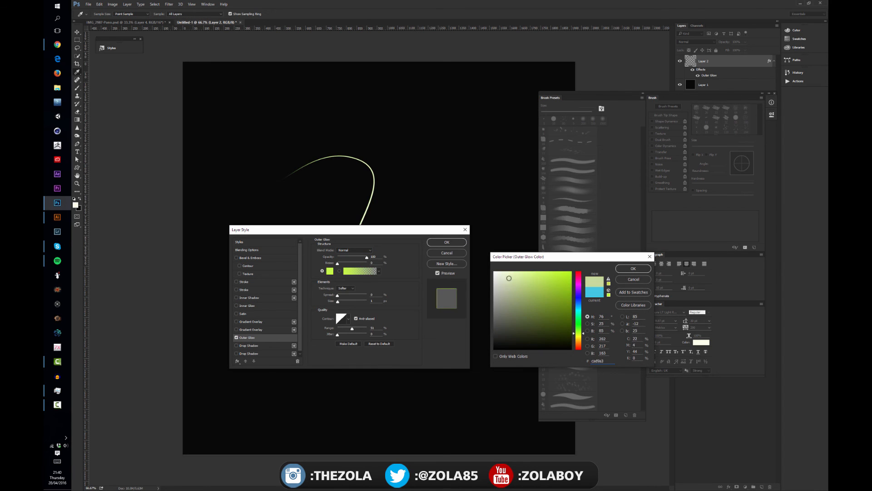
left_click_drag(582, 334, 581, 338)
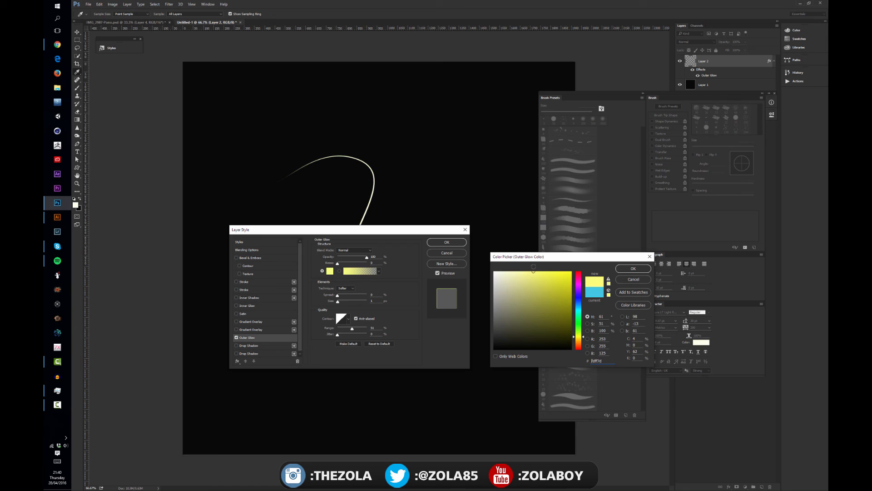
left_click(632, 269)
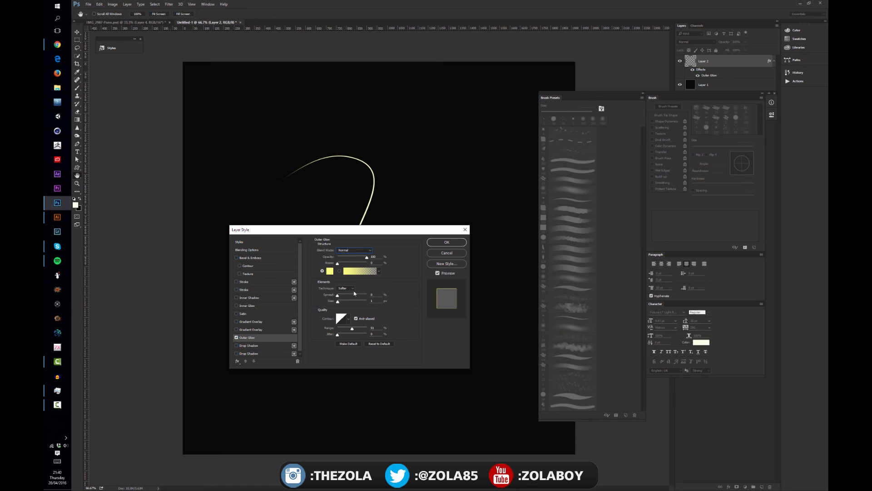
Enlarge the Outer Glow around the curve, lighten its colour to a pale cream yellow, and apply the layer style.
mouse_move(338, 301)
left_mouse_down()
mouse_move(348, 301)
mouse_move(337, 295)
mouse_move(341, 303)
left_mouse_up()
left_click_drag(377, 236, 372, 338)
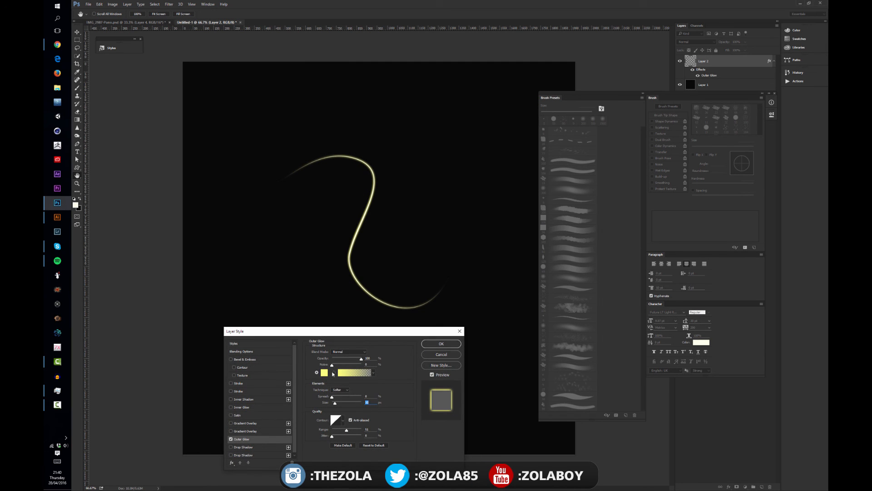
left_click(324, 372)
left_click(512, 275)
left_click(631, 271)
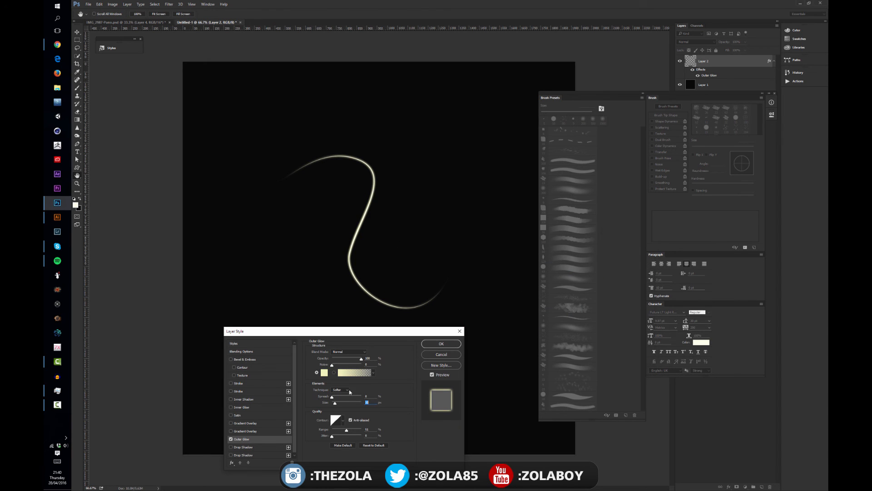
left_click_drag(335, 402, 334, 403)
left_click(441, 344)
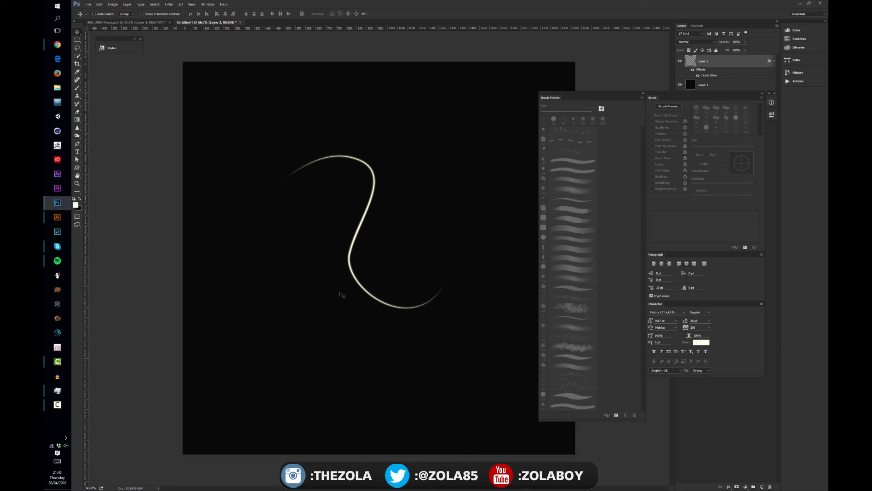